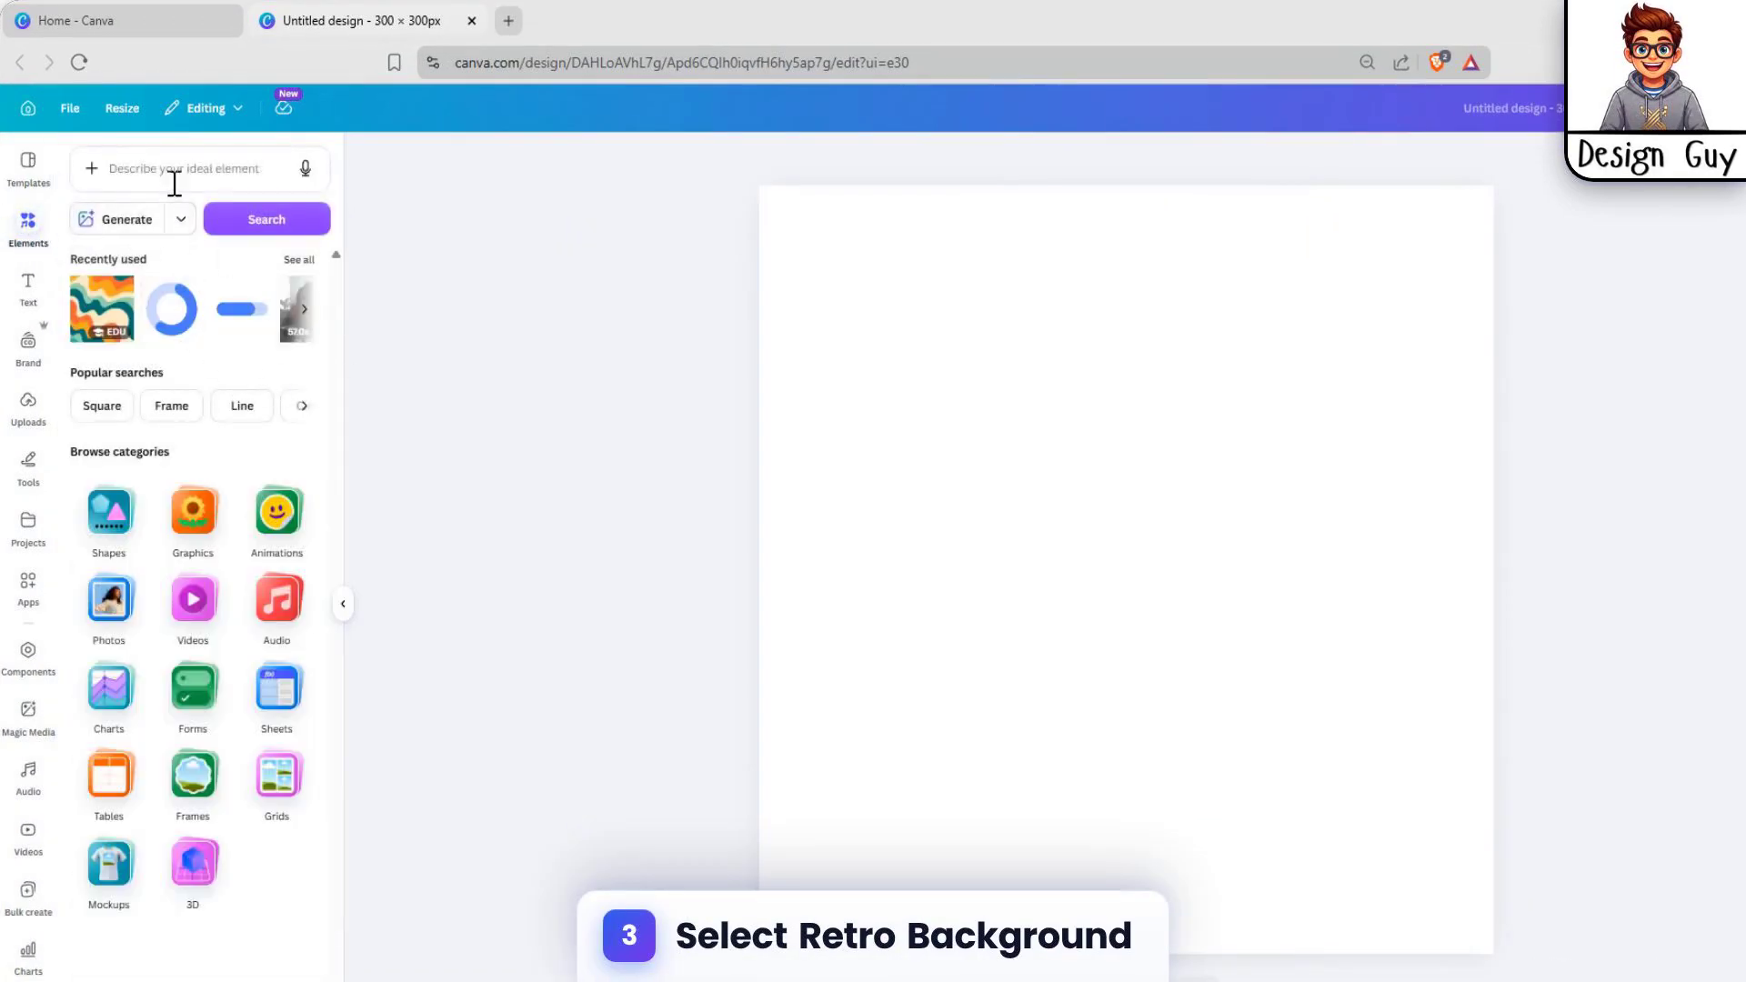
Step: Search the elements for "retro background" and show the full set of graphics results
click(172, 181)
text(retr)
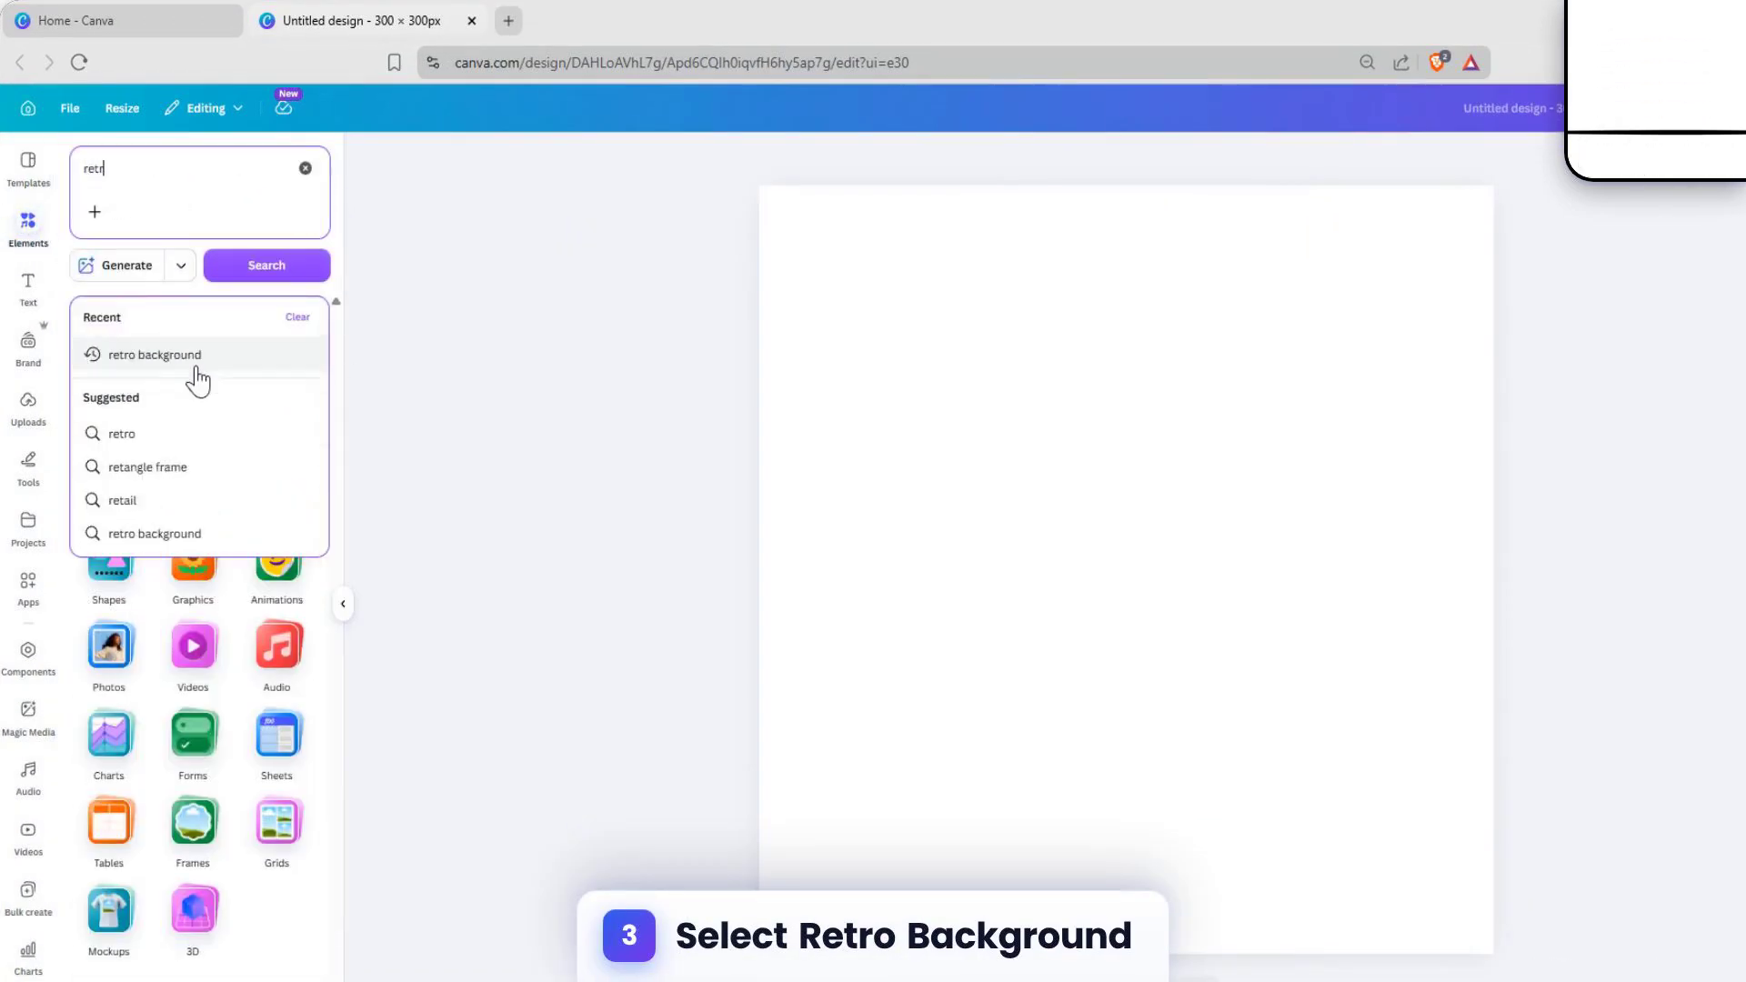
click(193, 360)
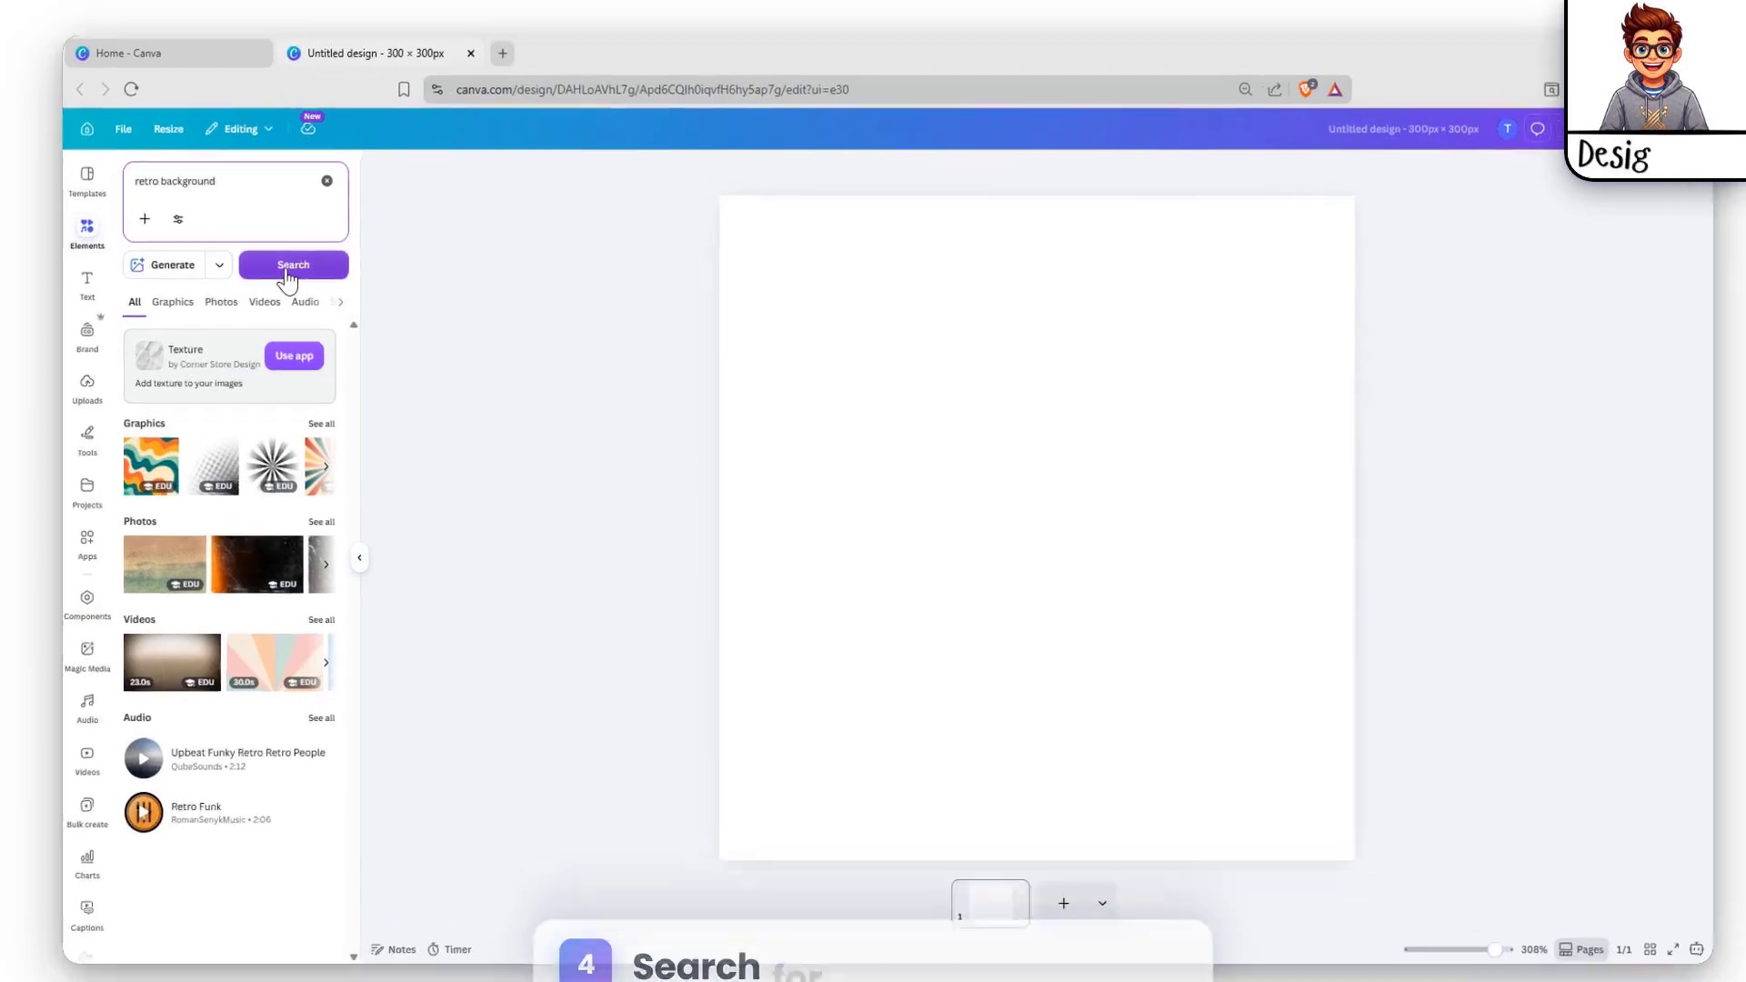
click(285, 265)
click(300, 452)
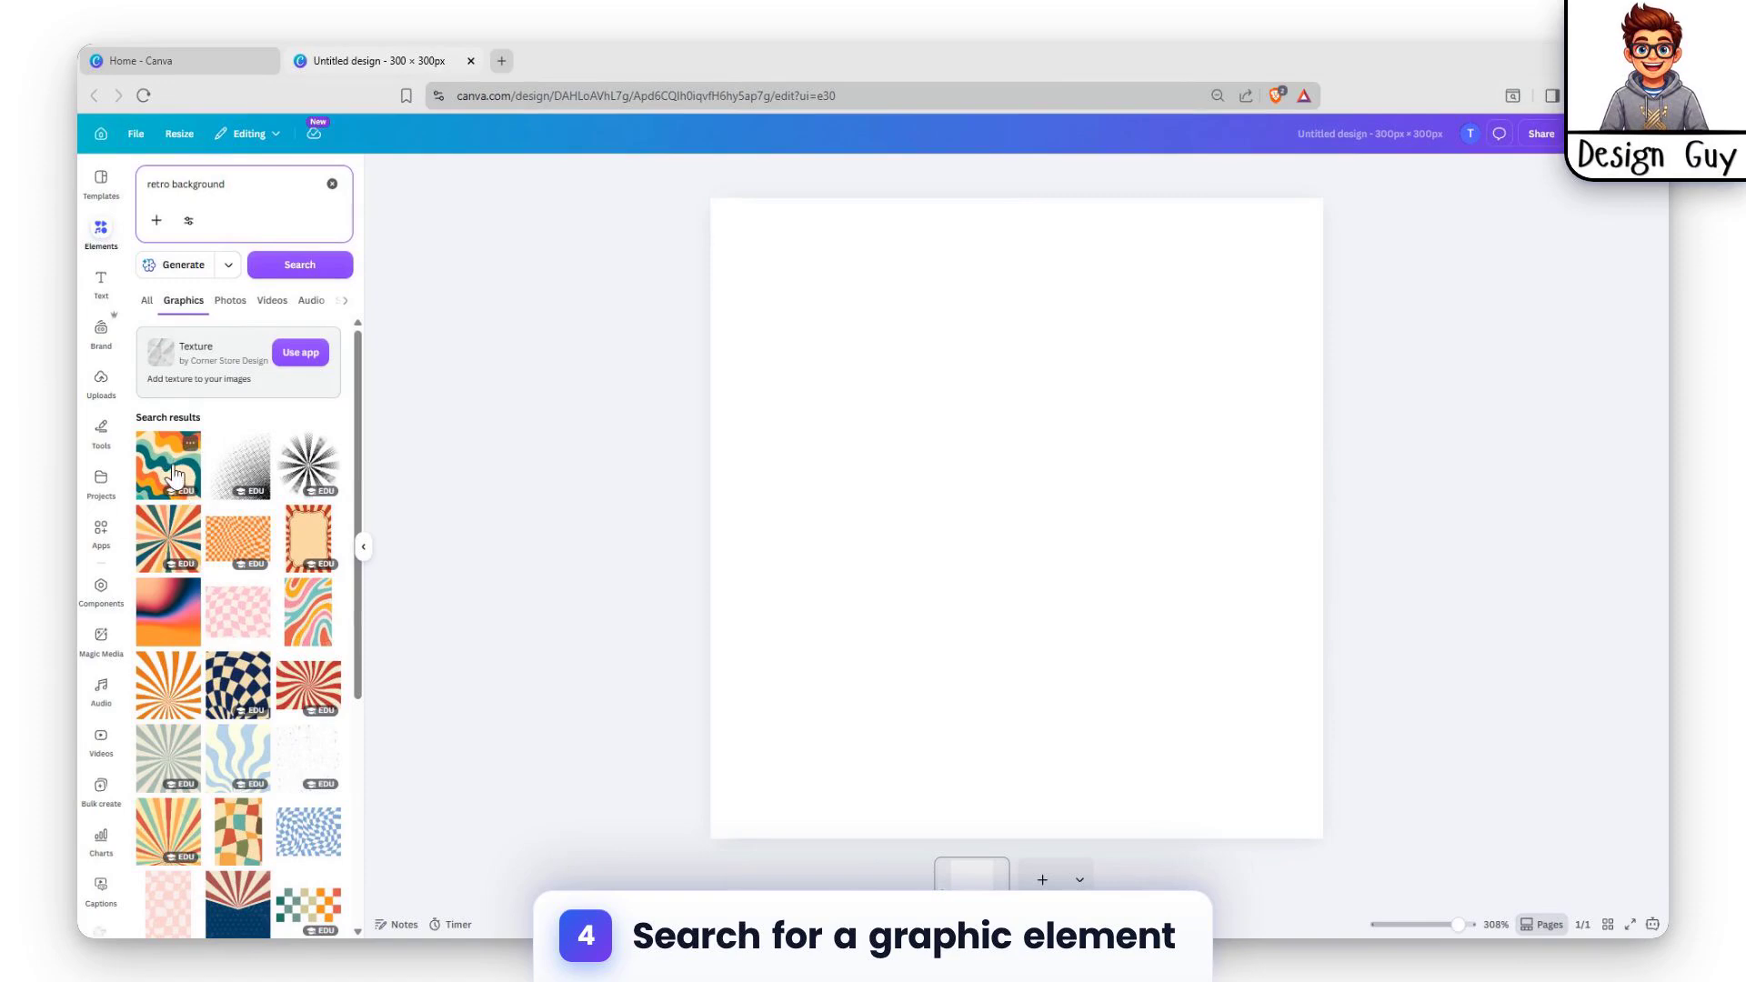
Step: Add the red and orange sunburst graphic to the page and move it toward the page's upper left
scroll(171, 491, down, 4)
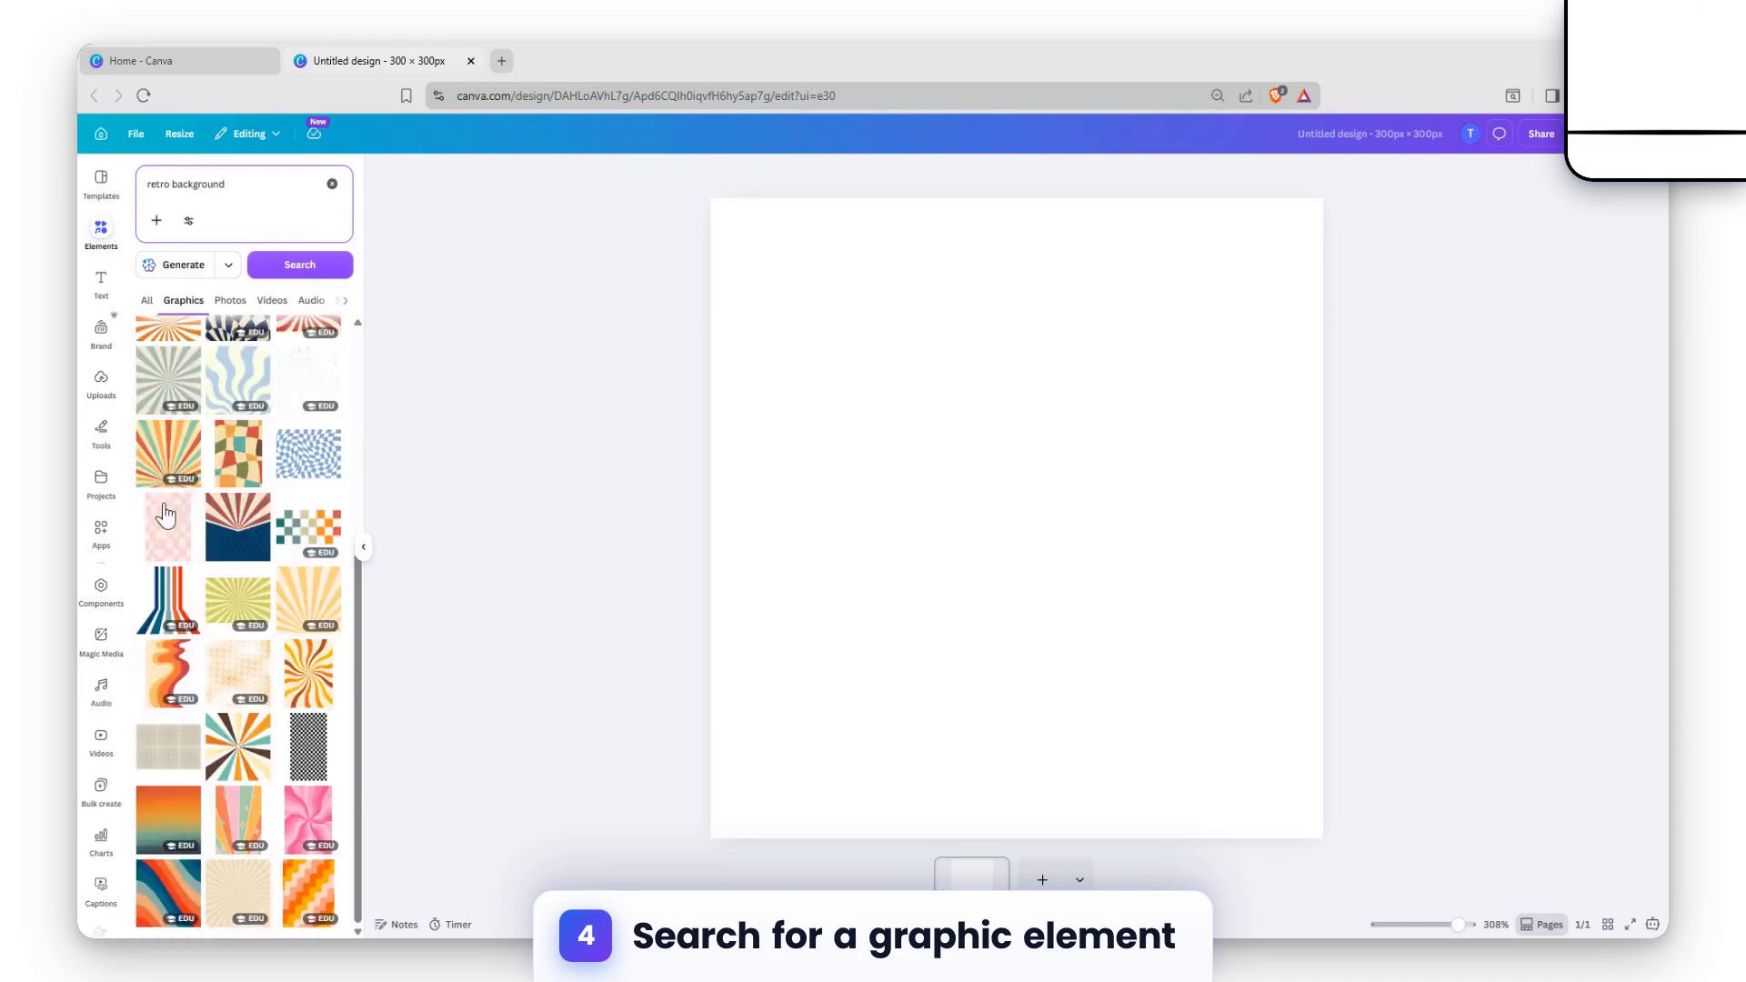
scroll(167, 500, down, 2)
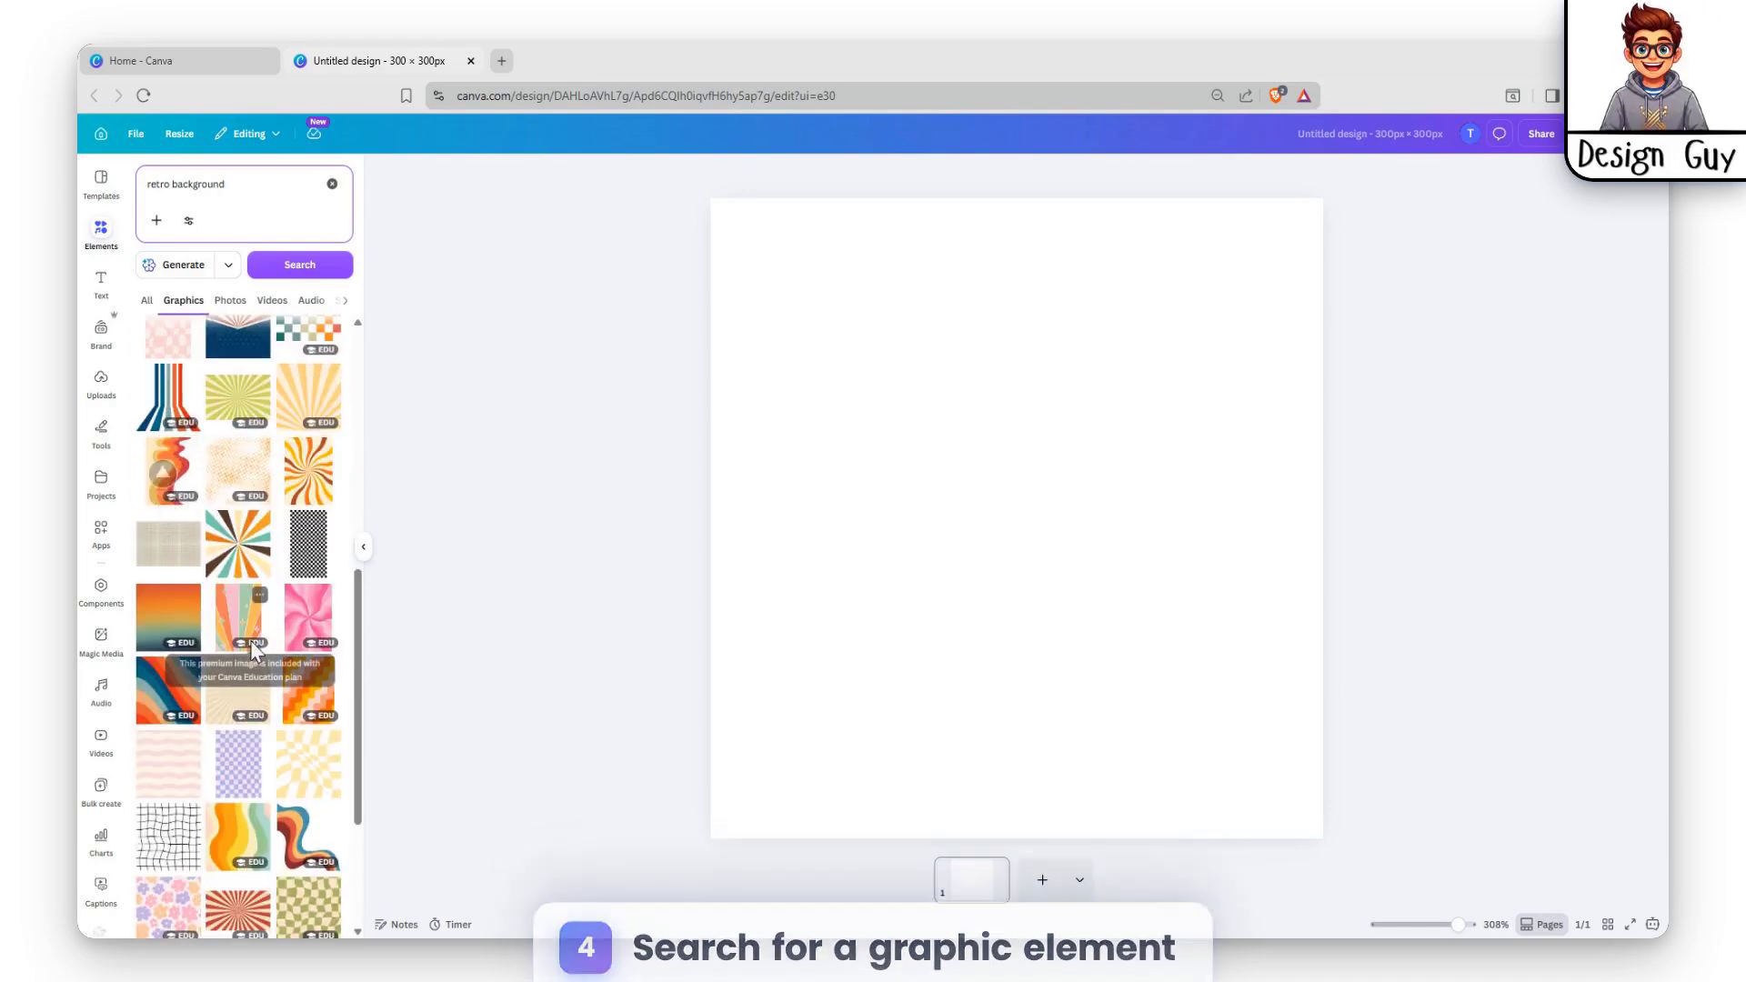
scroll(279, 661, down, 3)
scroll(216, 707, down, 2)
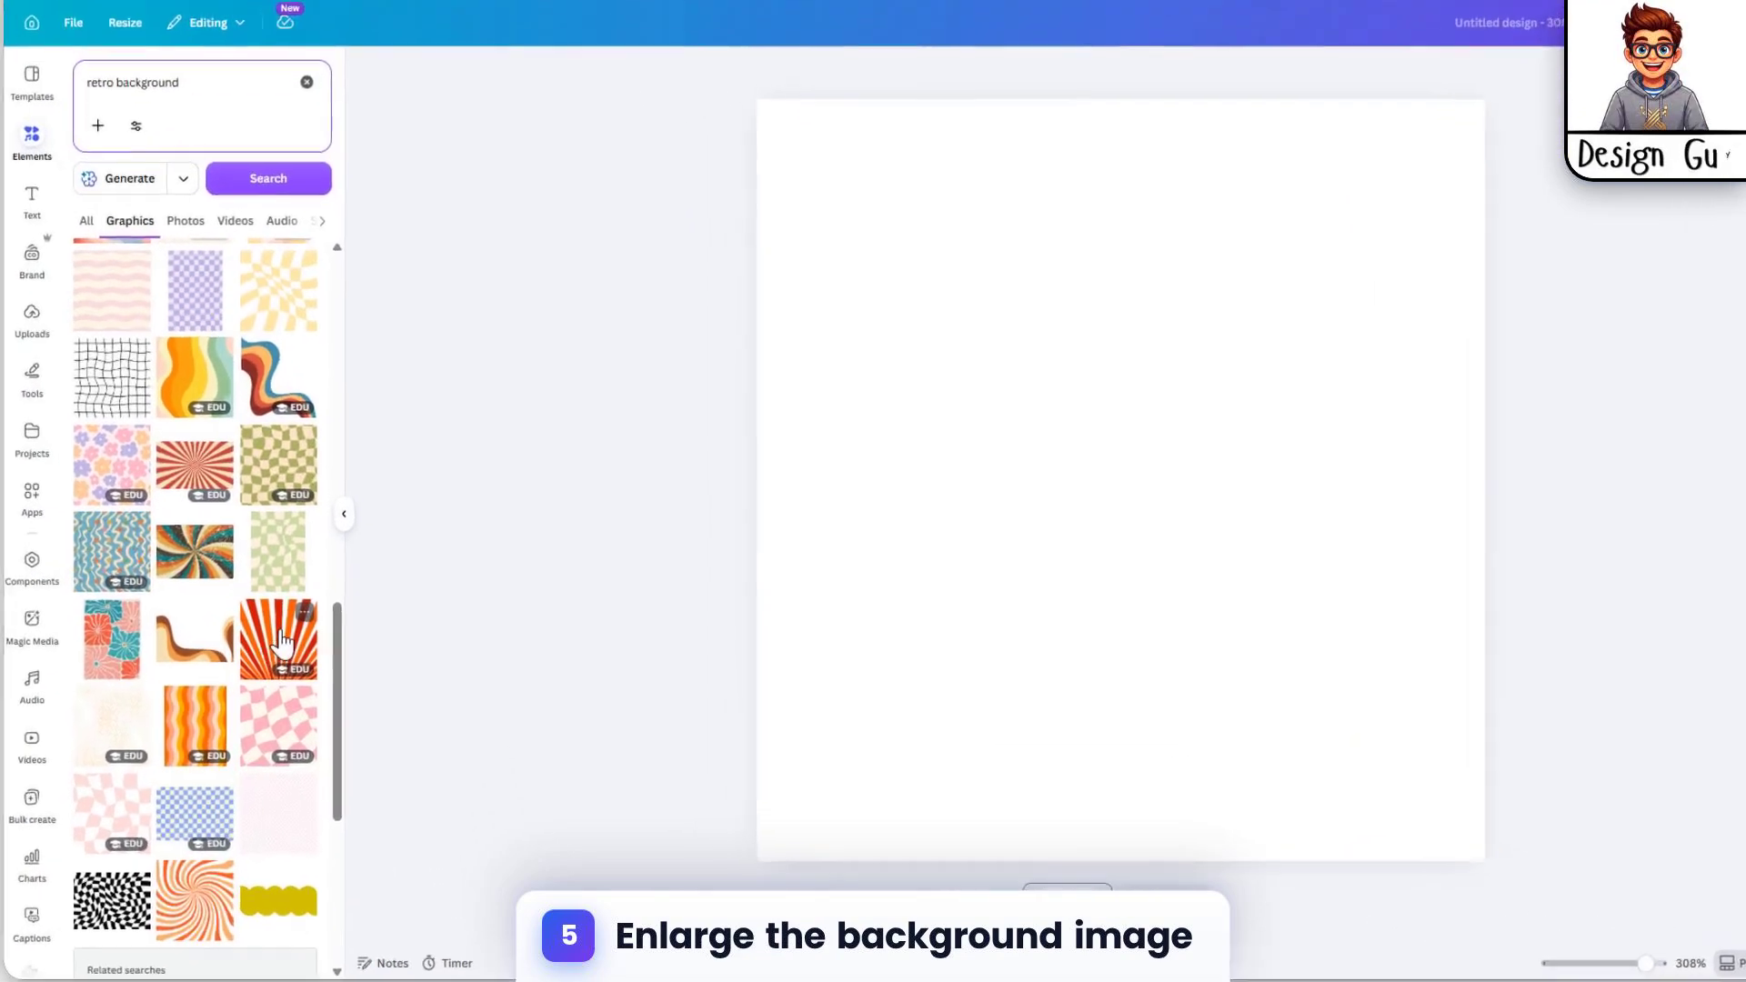
click(312, 657)
drag(1165, 428, 1088, 268)
right_click(1088, 267)
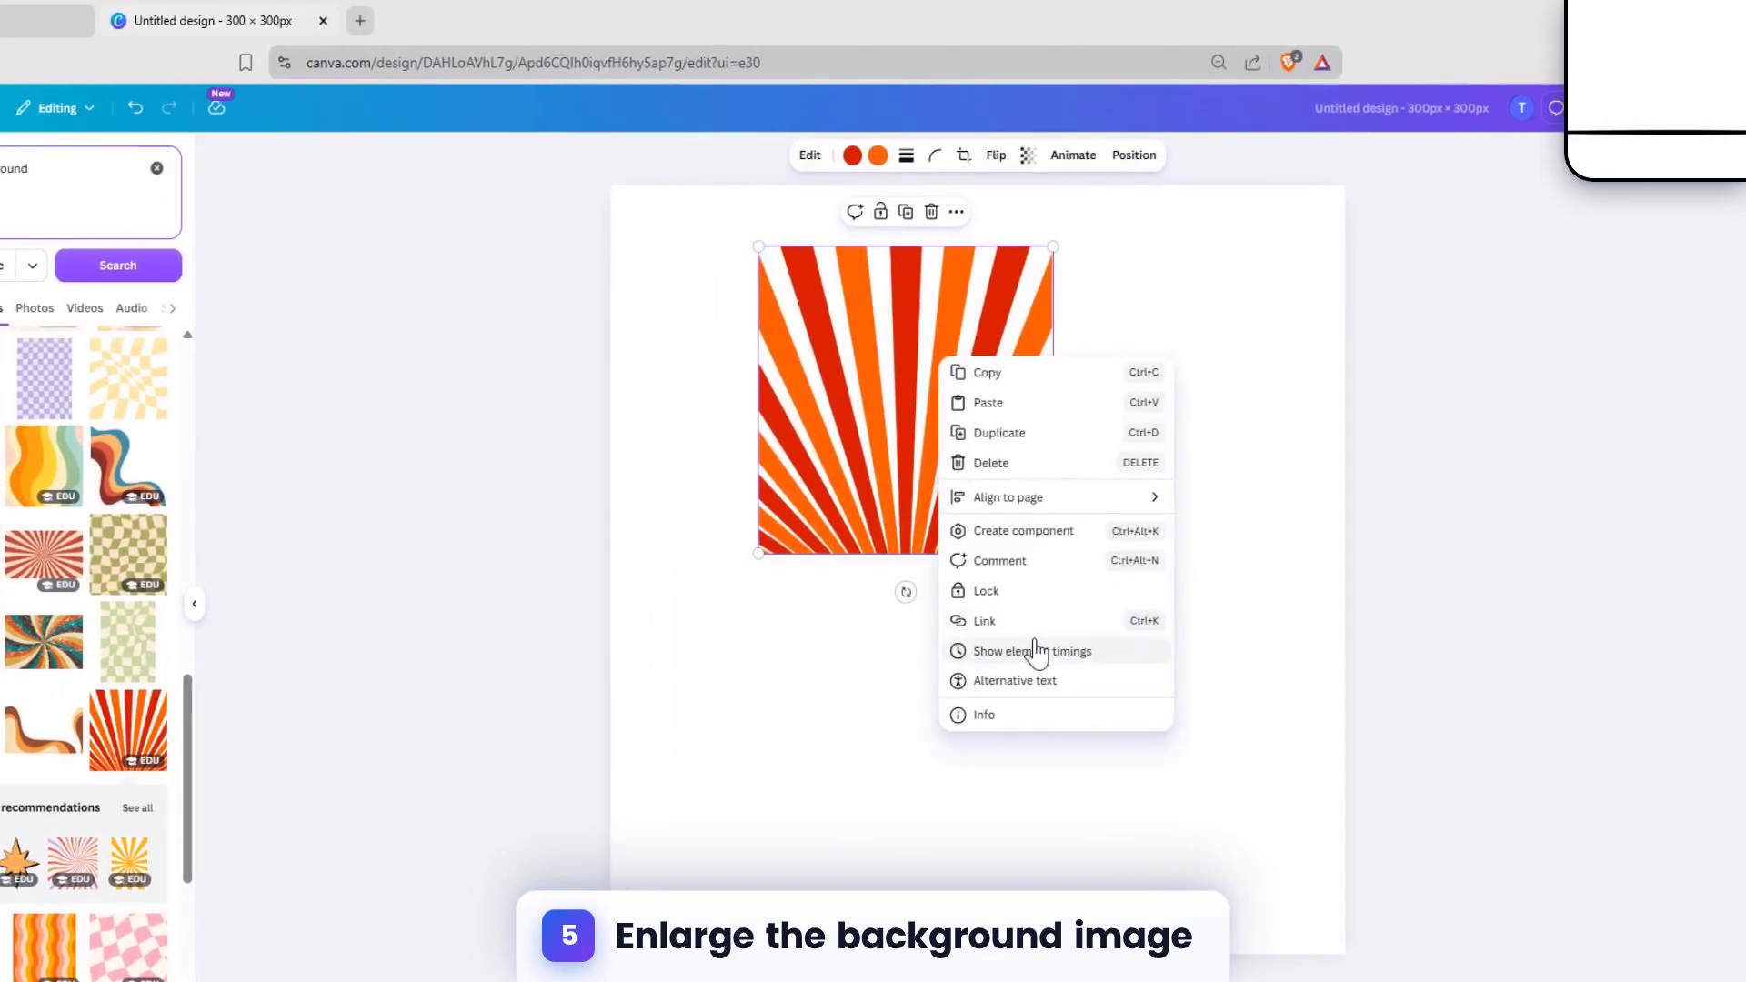
click(1342, 447)
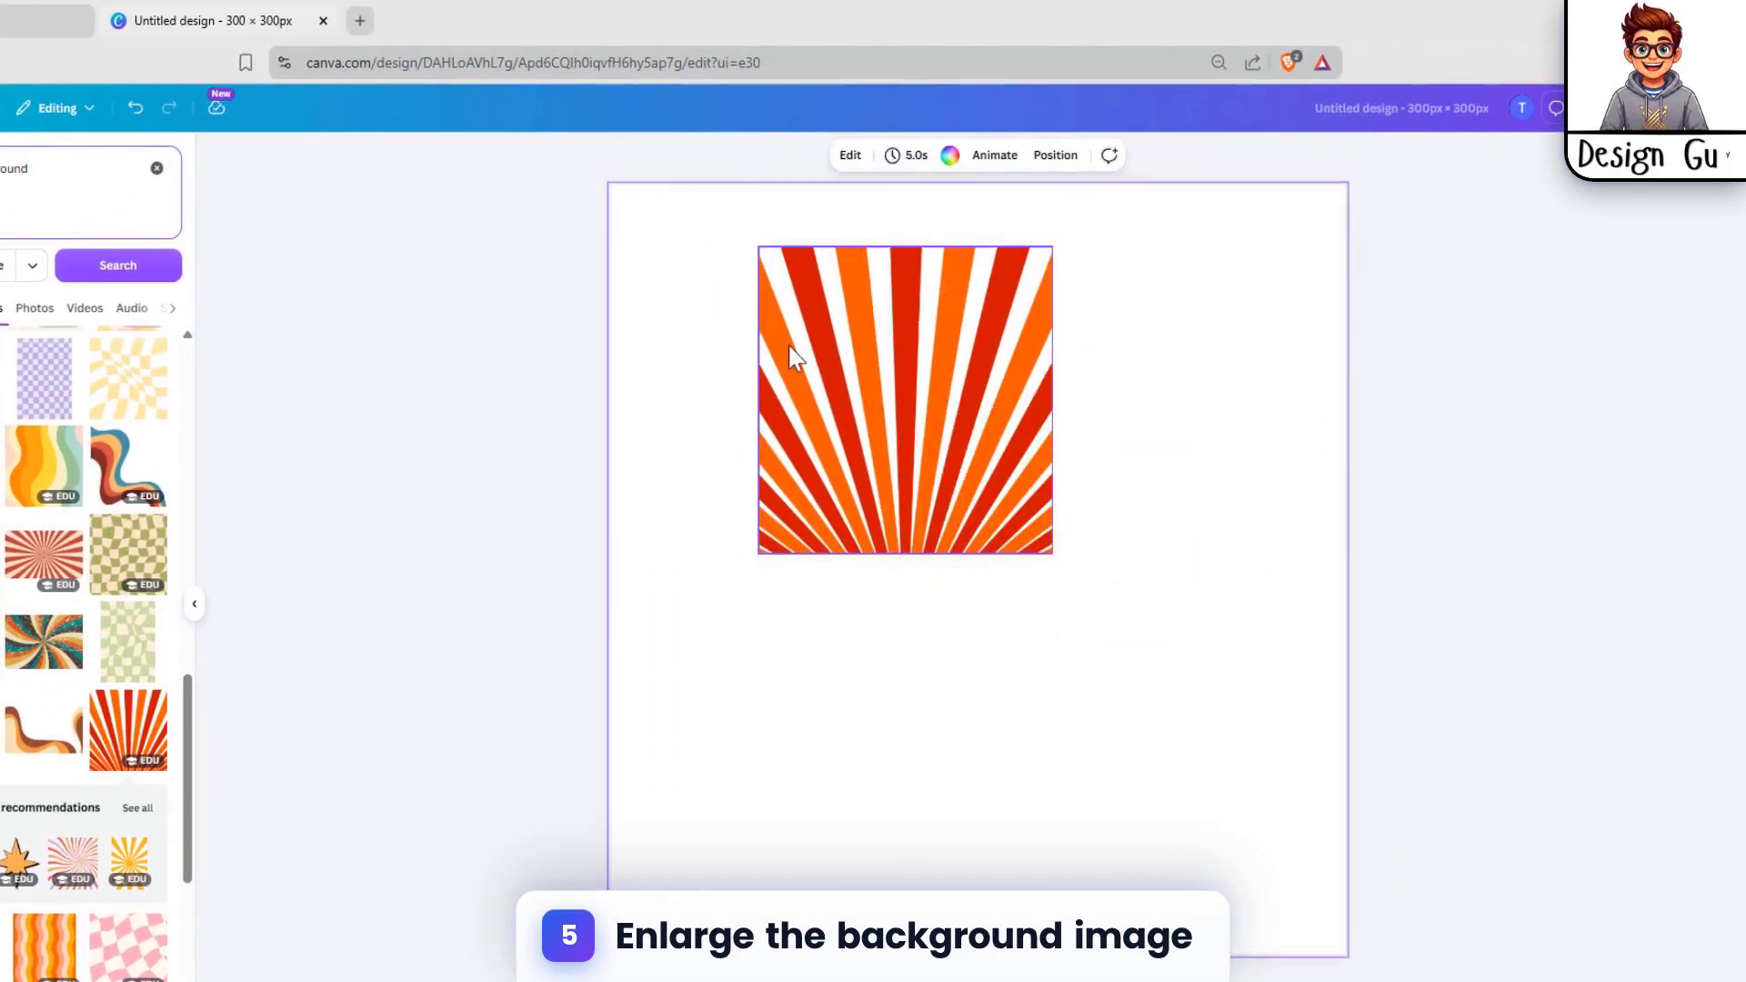
right_click(827, 317)
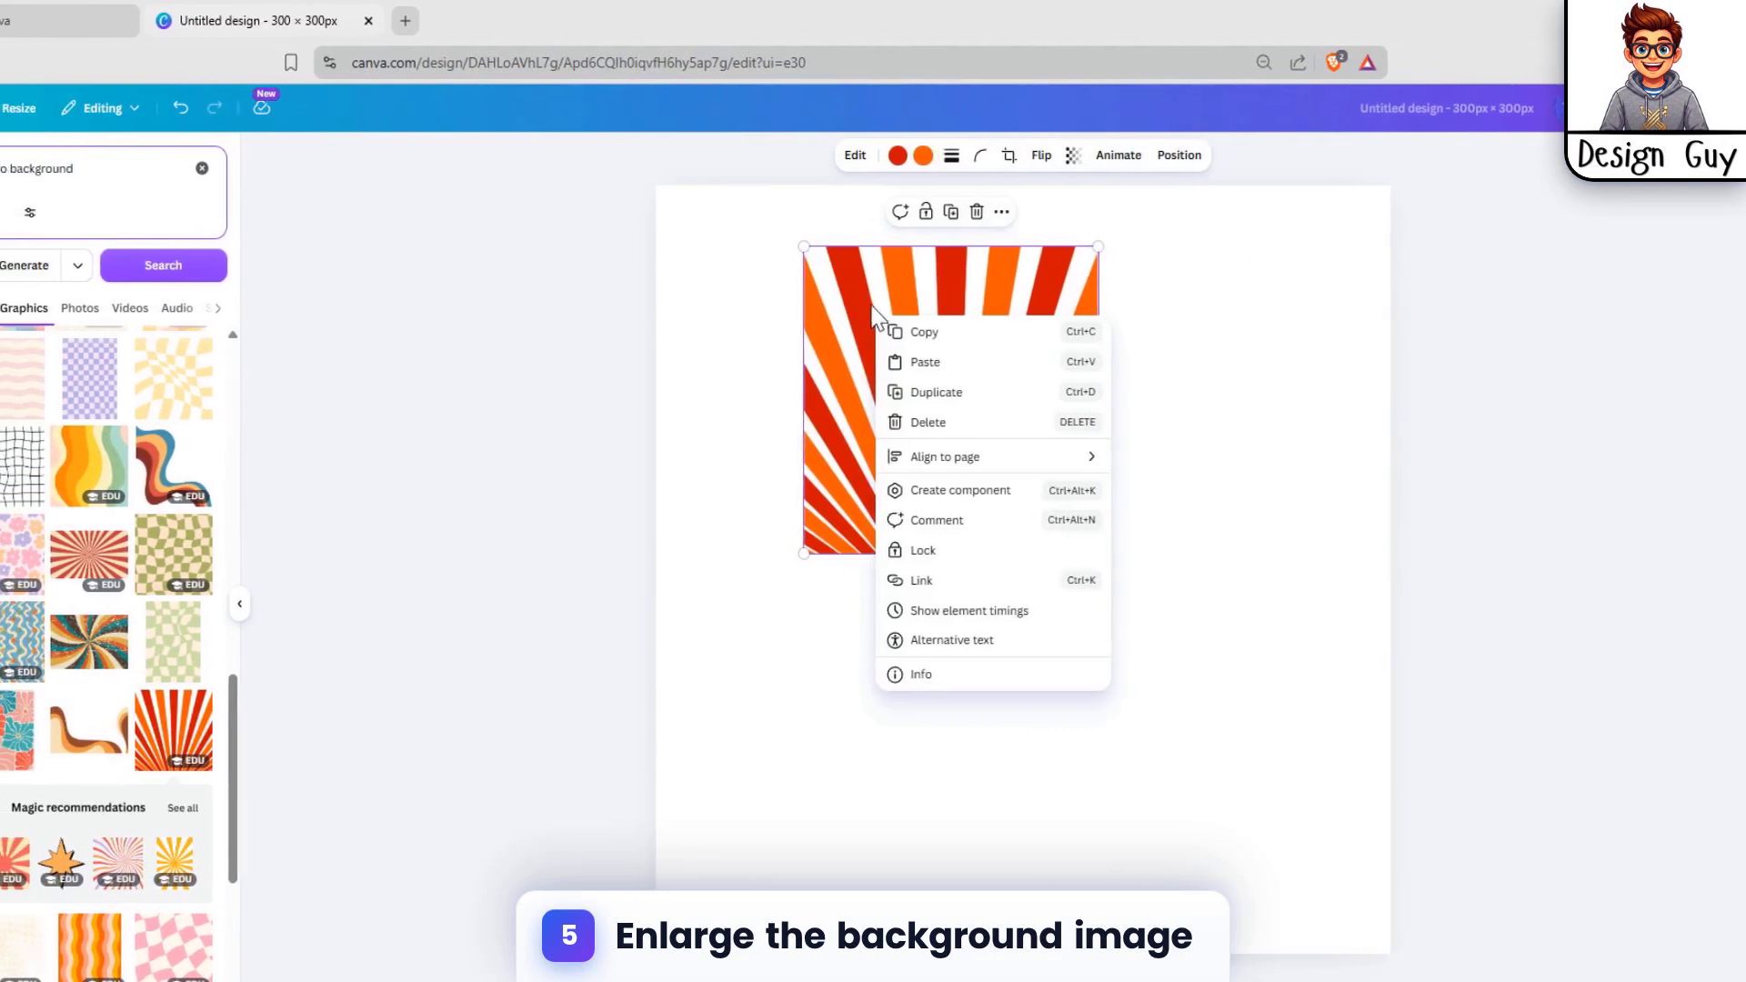
click(1163, 262)
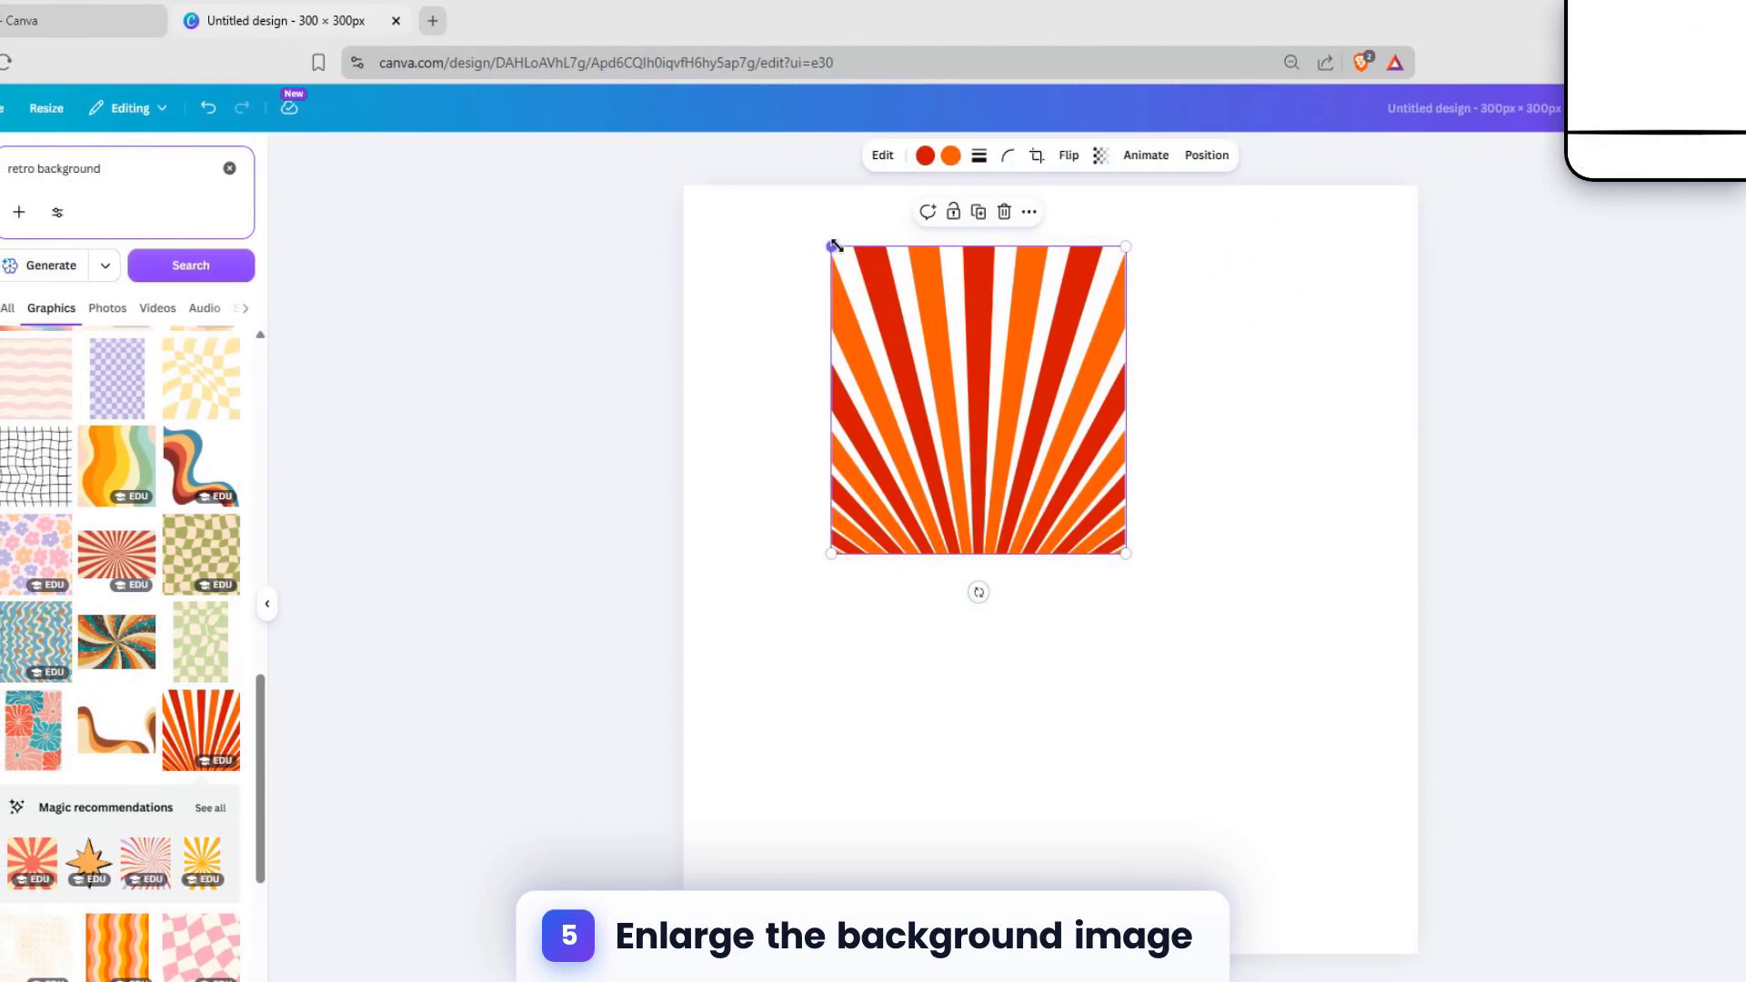
Step: Enlarge the sunburst graphic to about 301 × 300 px so it covers the whole page
drag(836, 245, 729, 233)
drag(1025, 278, 944, 326)
drag(1037, 553, 1432, 919)
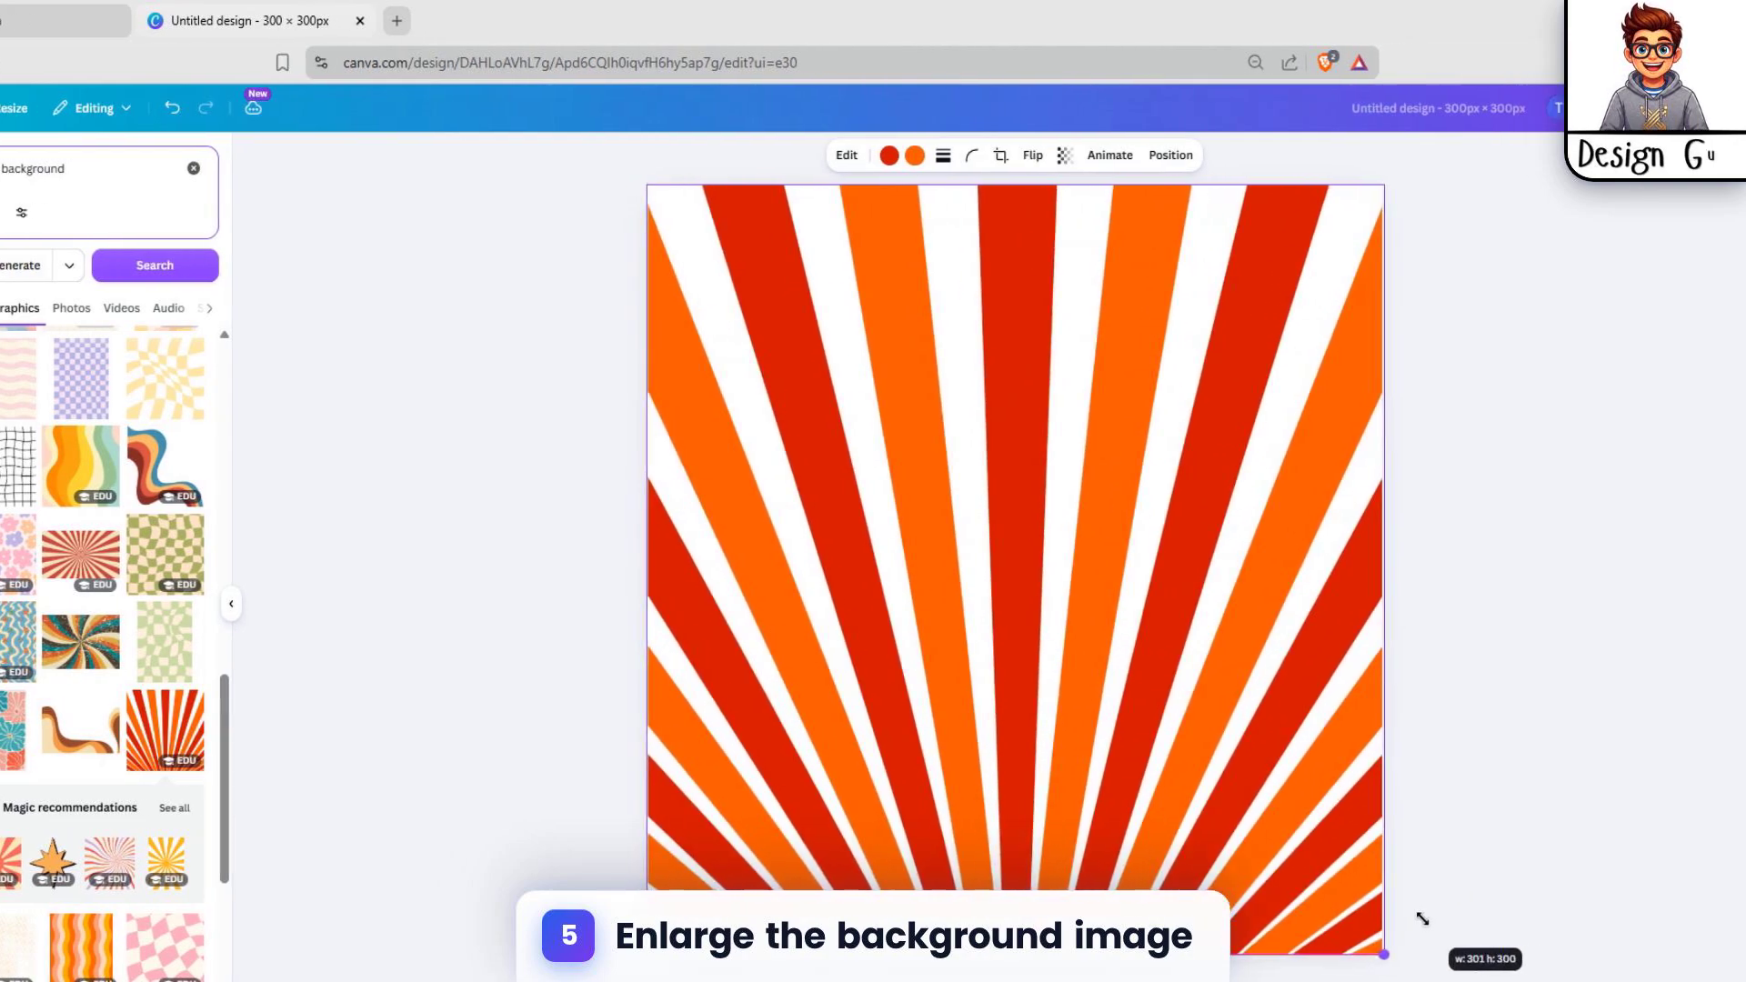
click(1500, 389)
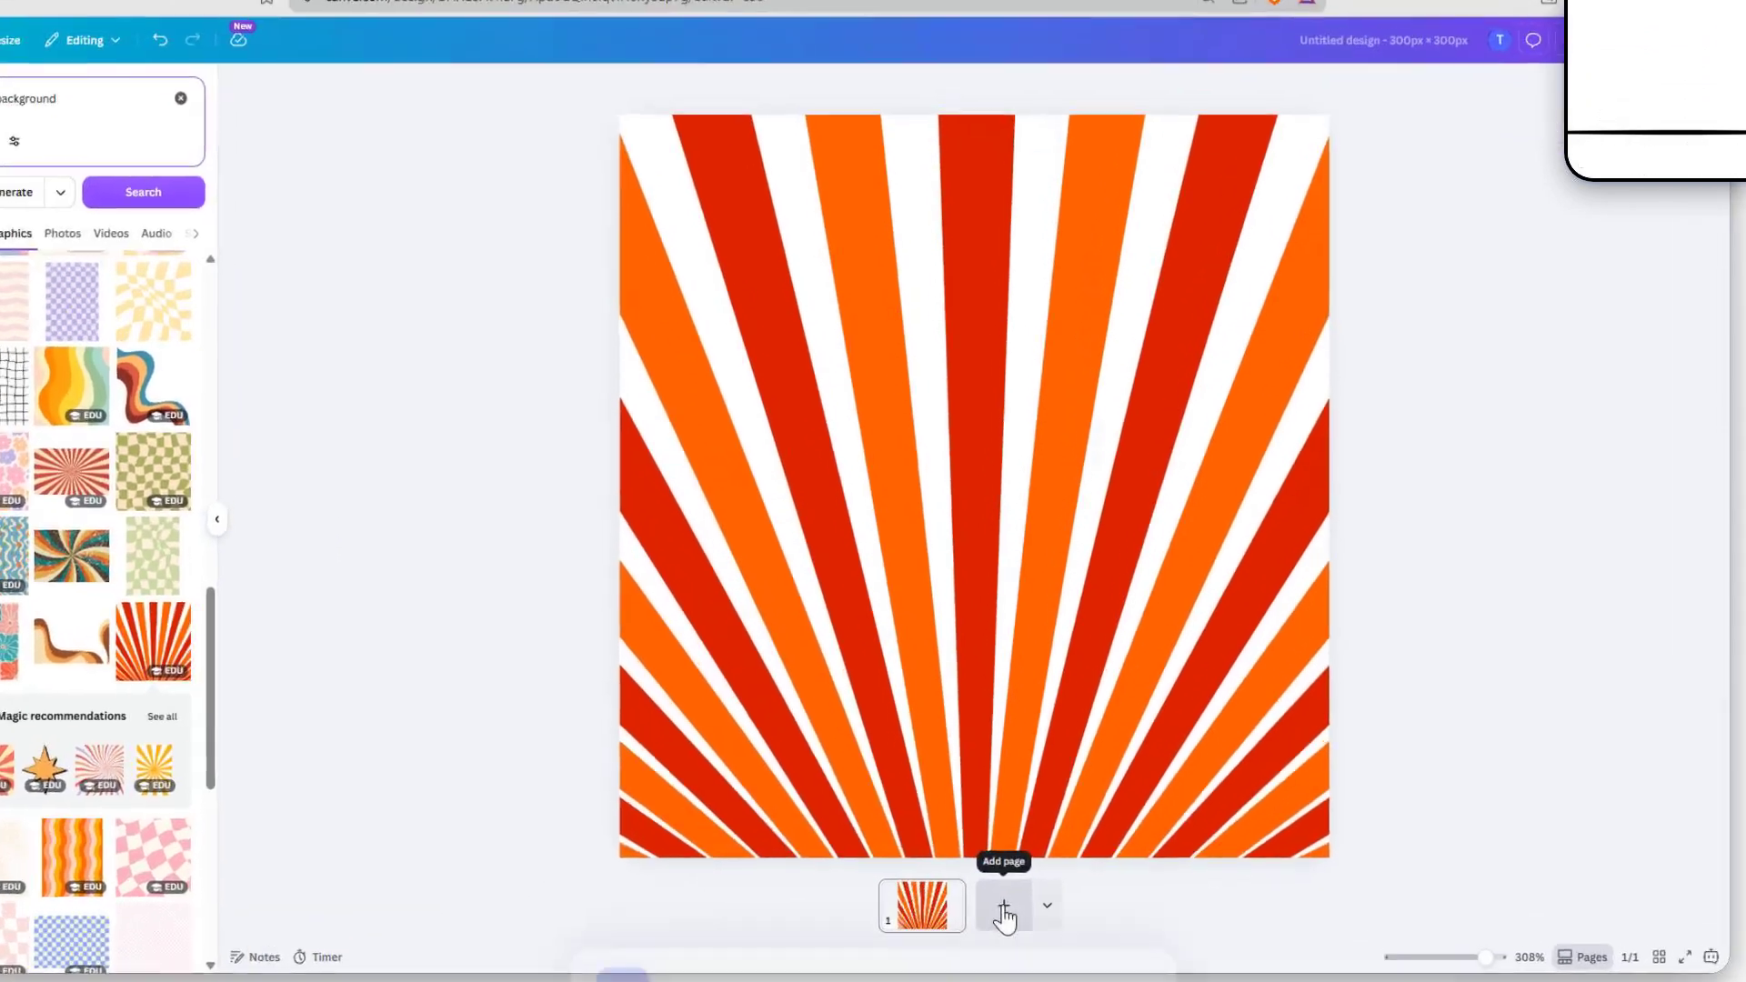
Step: Add a second blank page and place a heading text box on it
click(1019, 939)
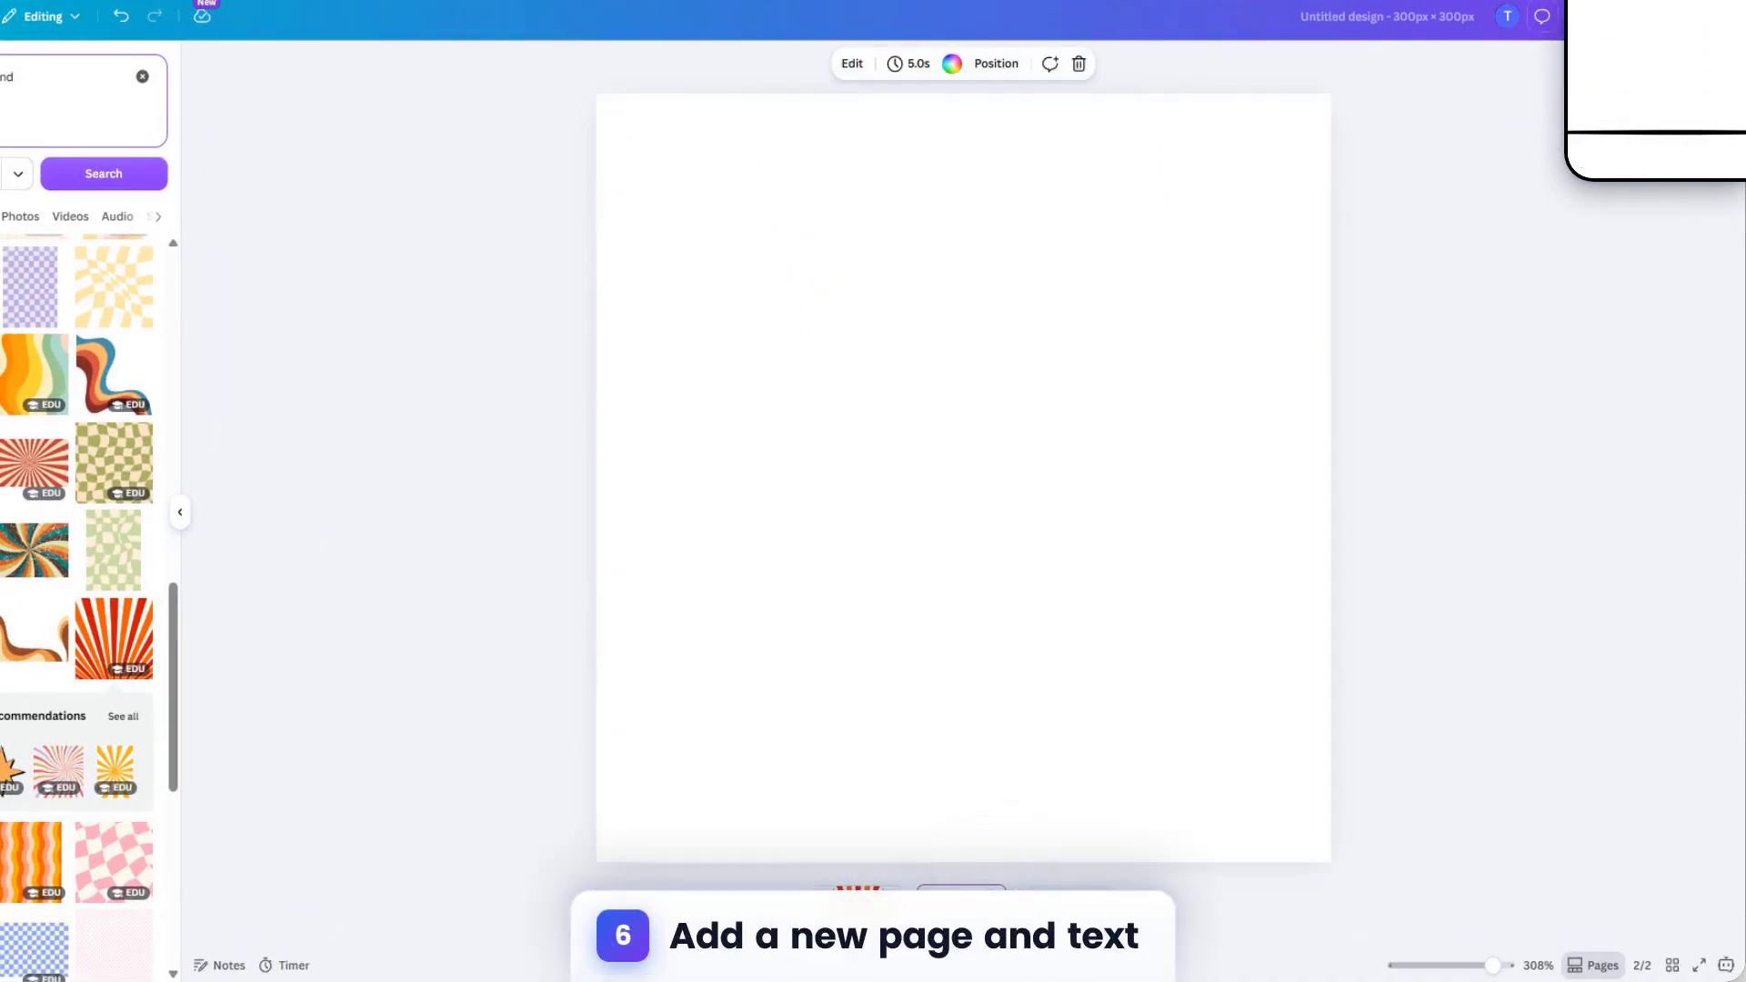
click(0, 195)
click(39, 275)
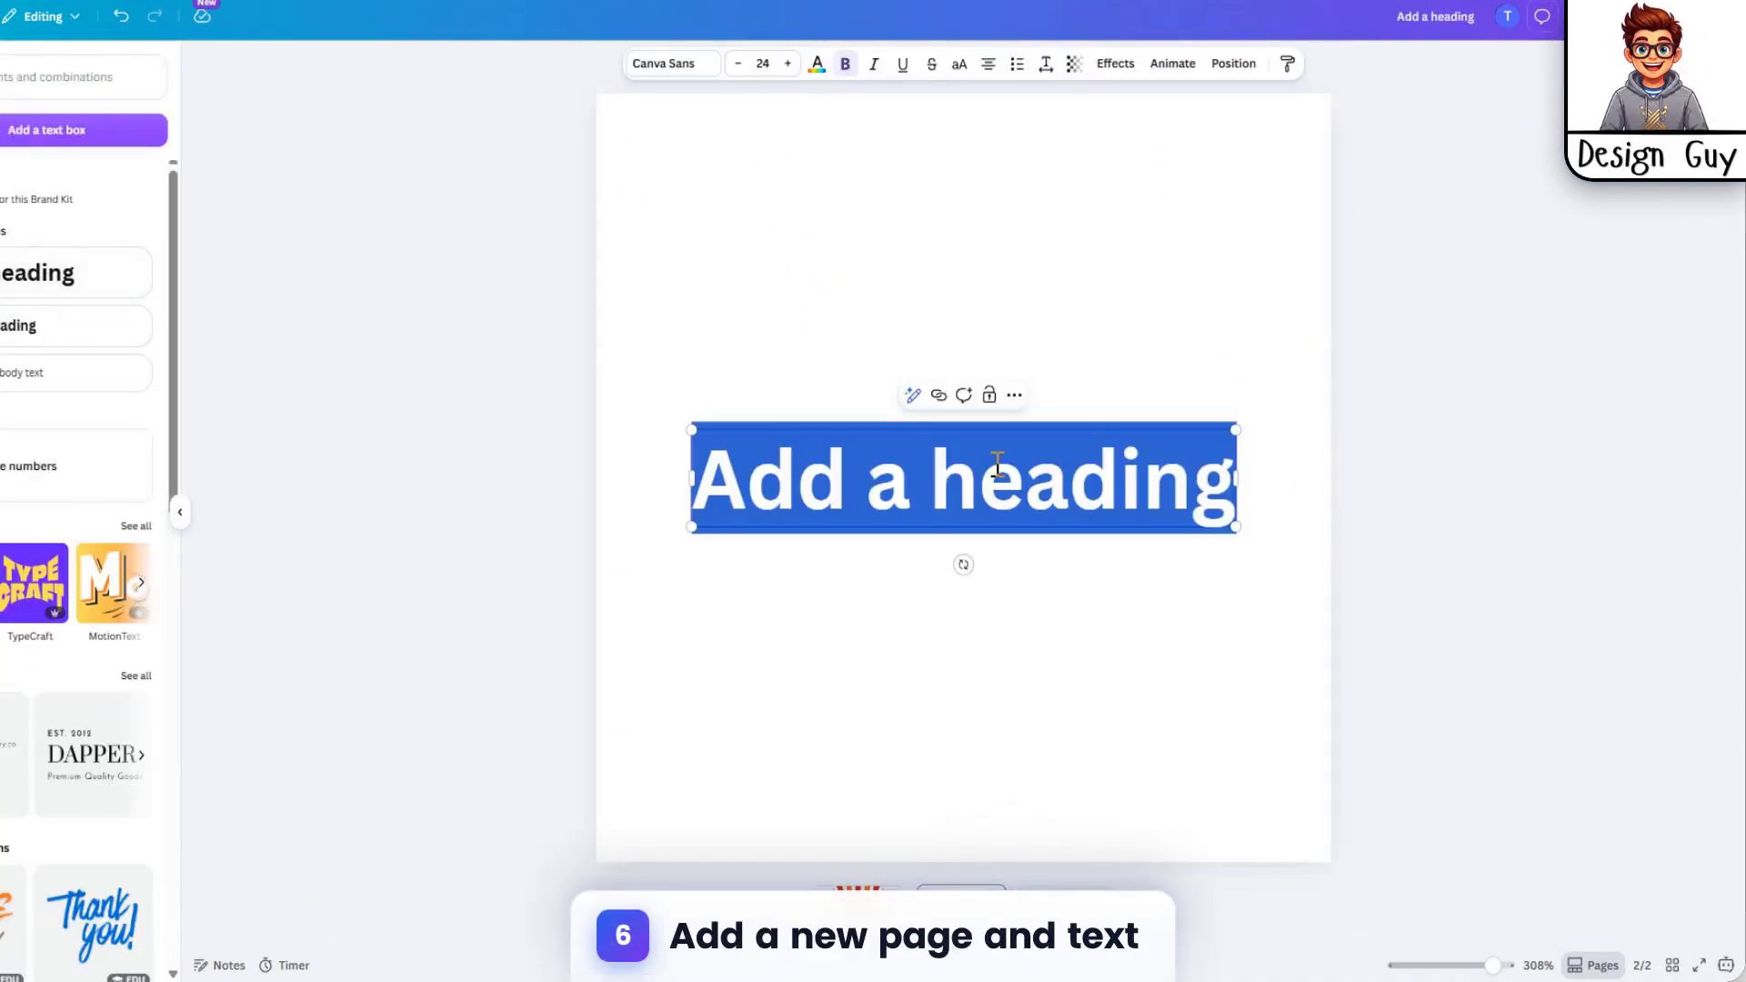
Step: Set the heading's font to Anton
click(827, 162)
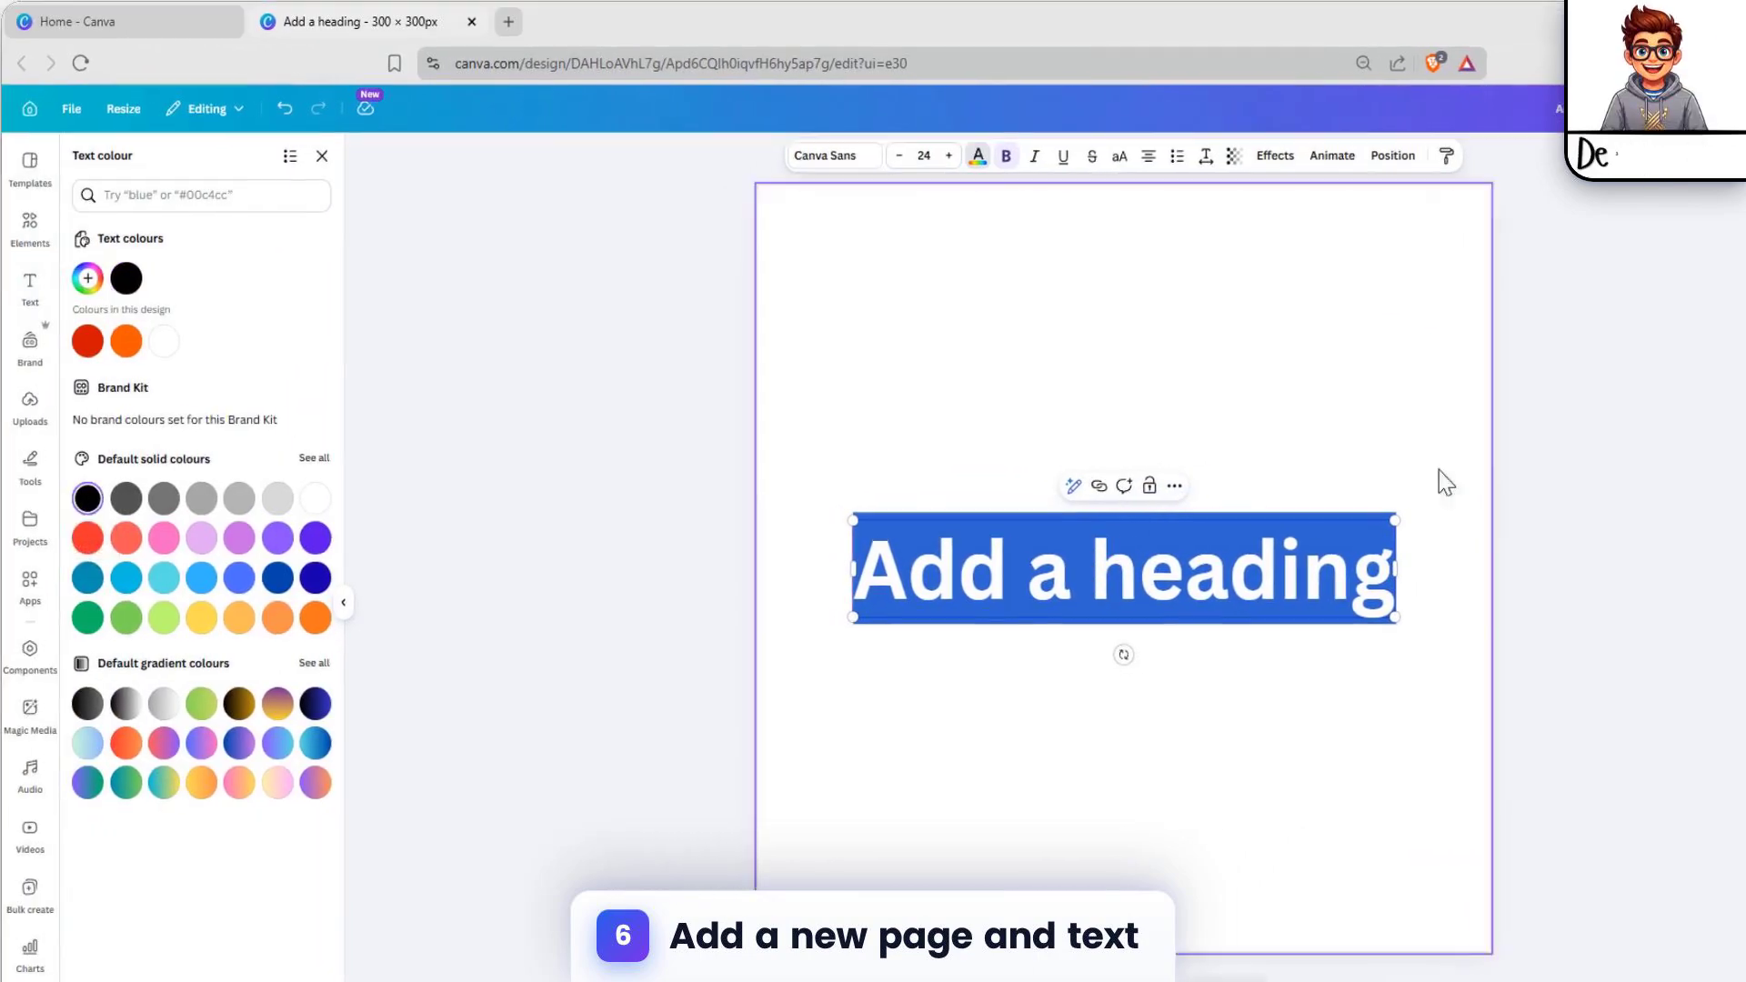
click(825, 155)
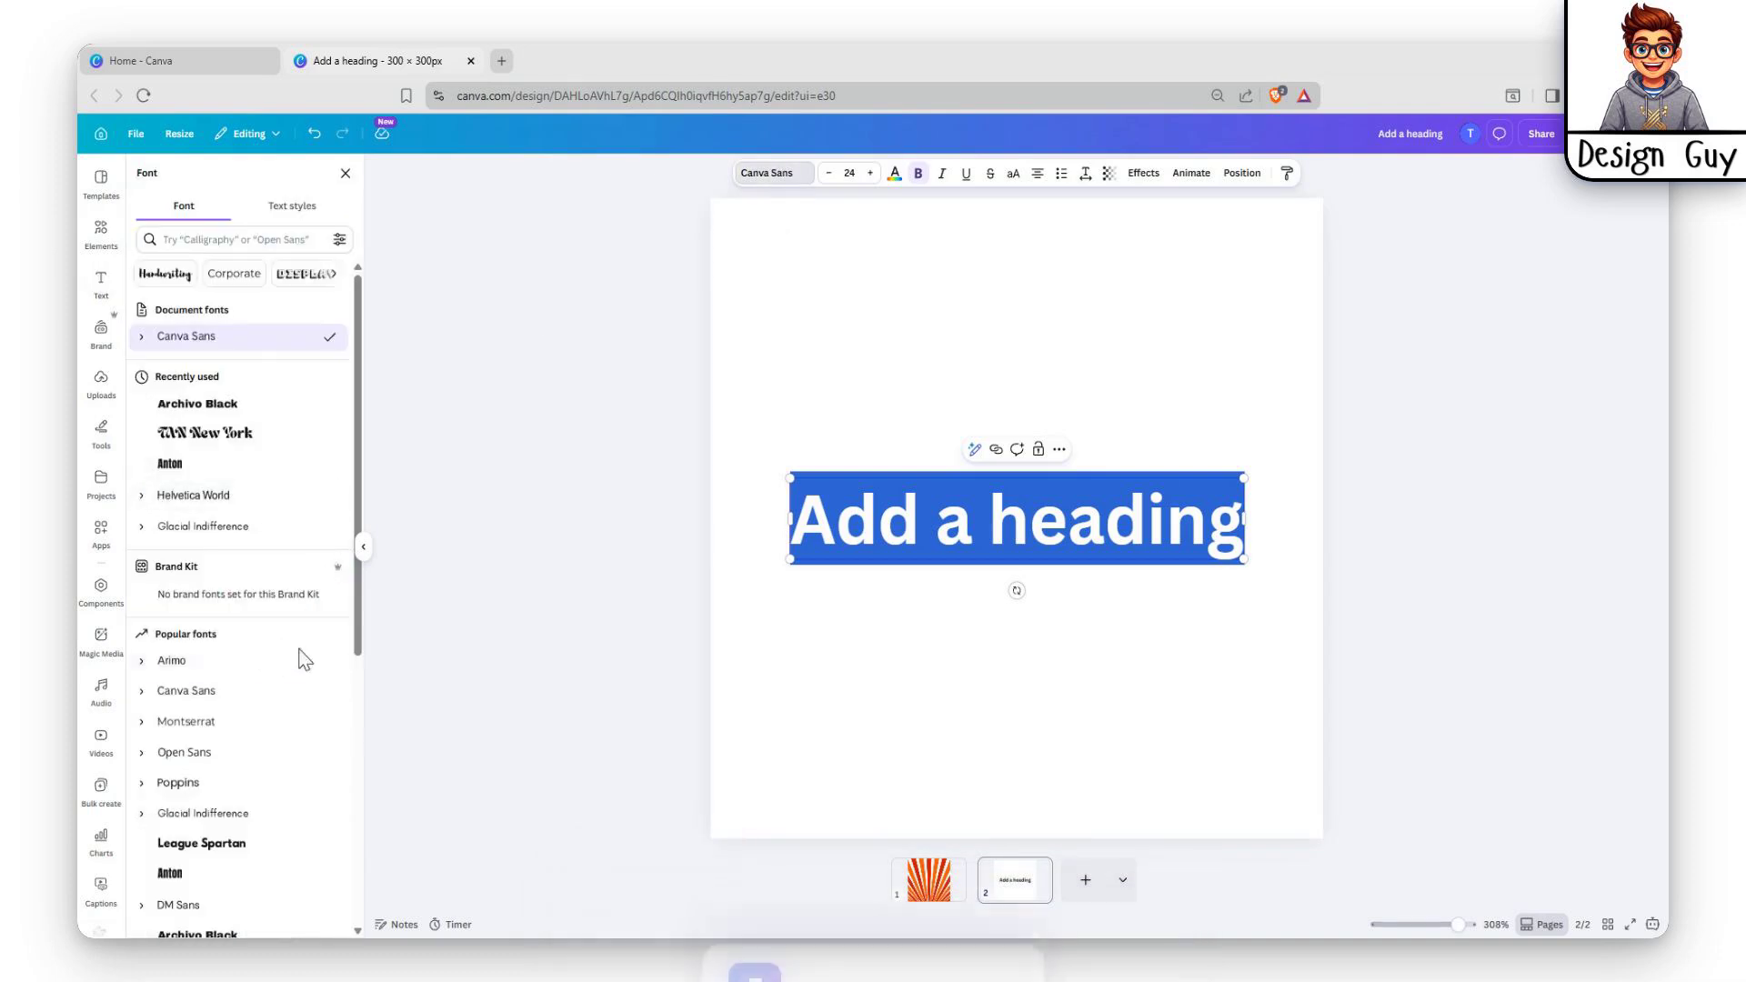
scroll(280, 651, down, 5)
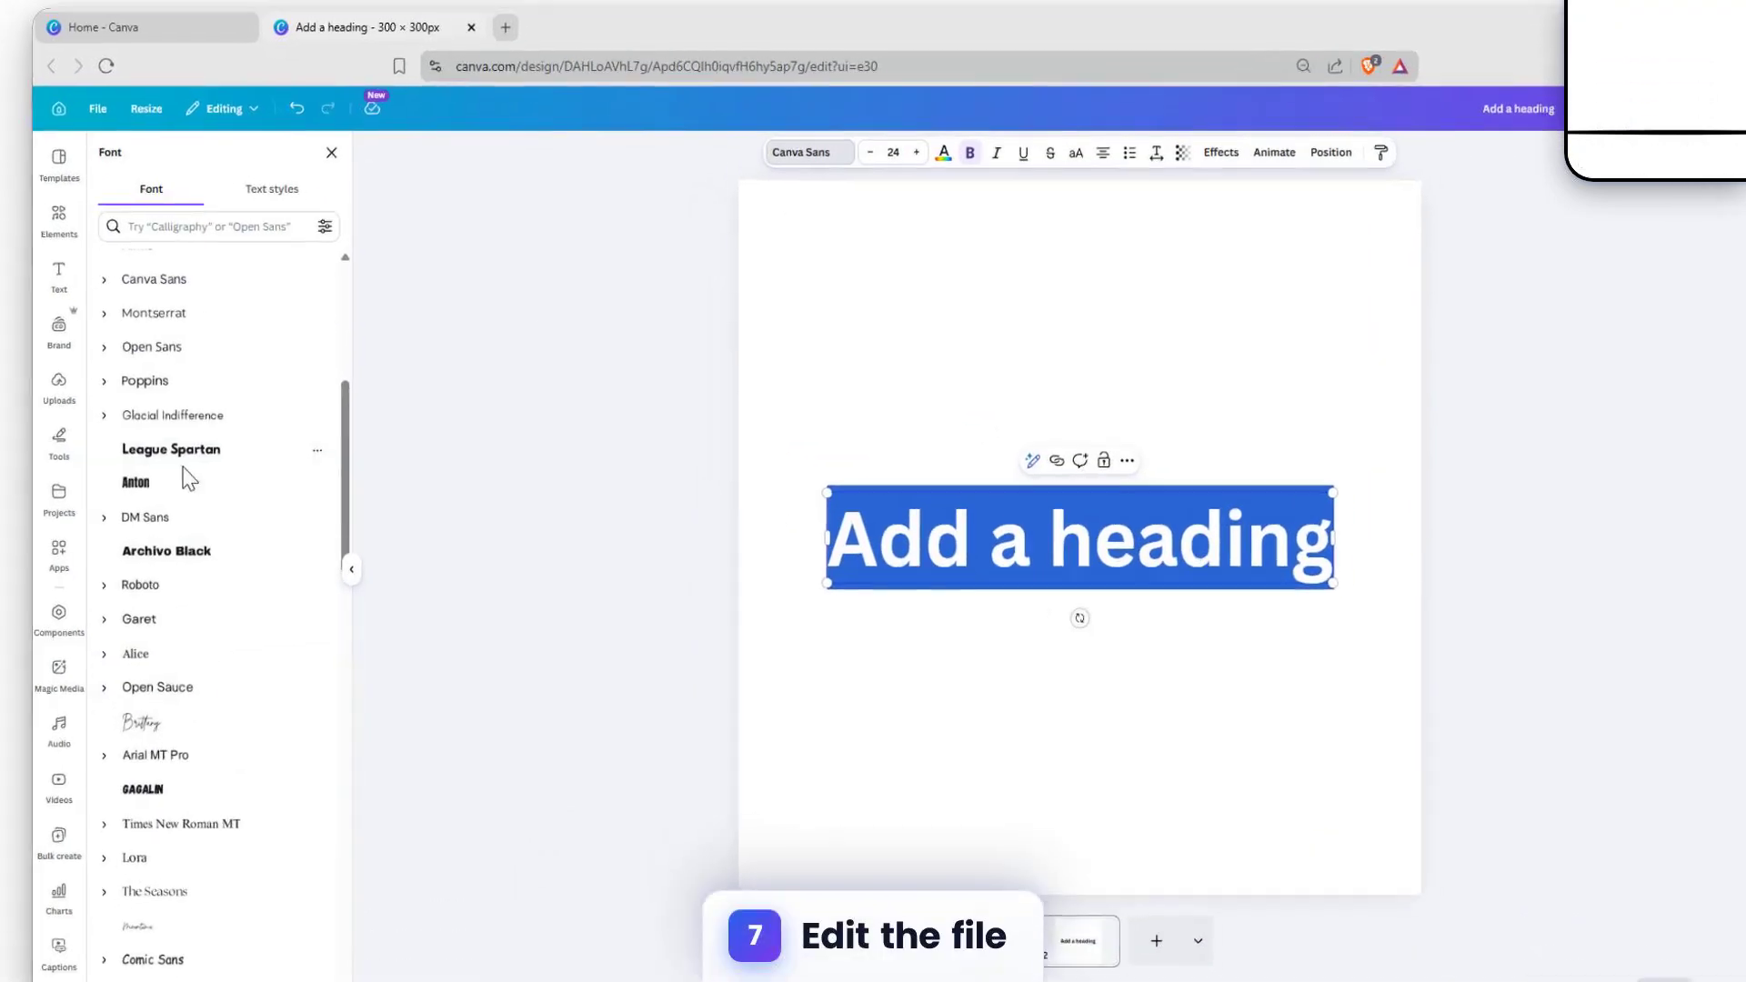
click(204, 471)
Step: Search the fonts for "retro" and apply Bright Retro to the heading
scroll(148, 596, down, 3)
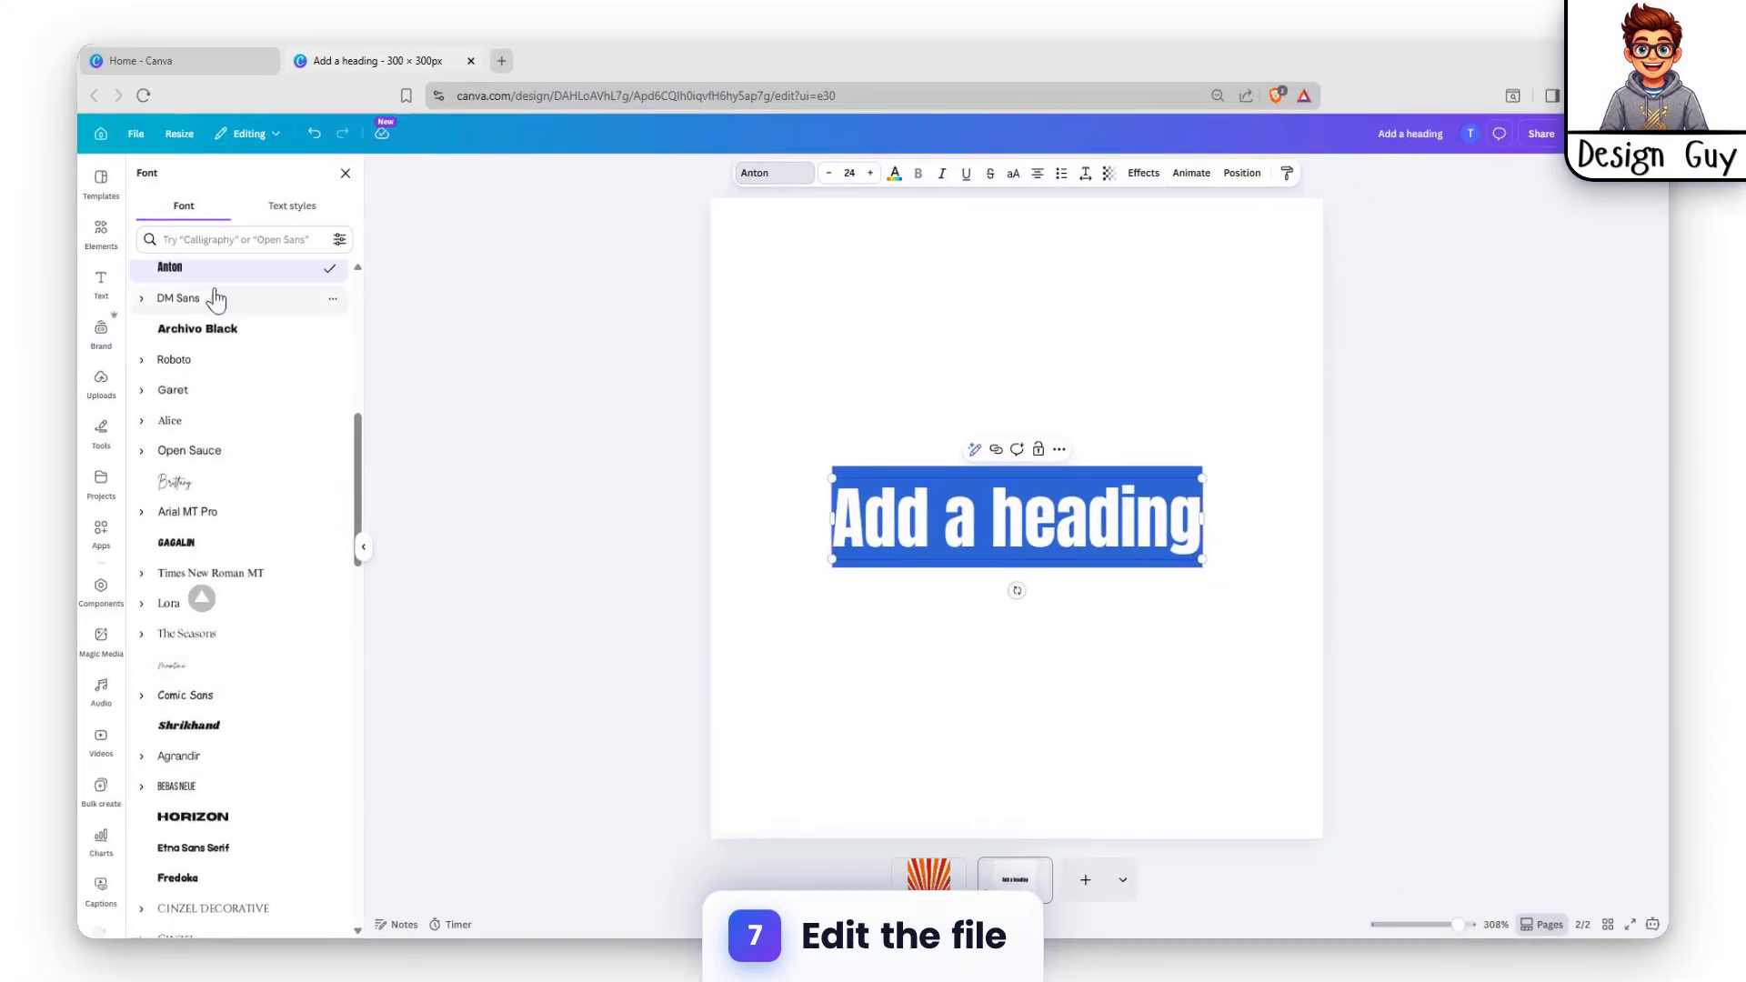
click(222, 241)
text(retro)
click(262, 308)
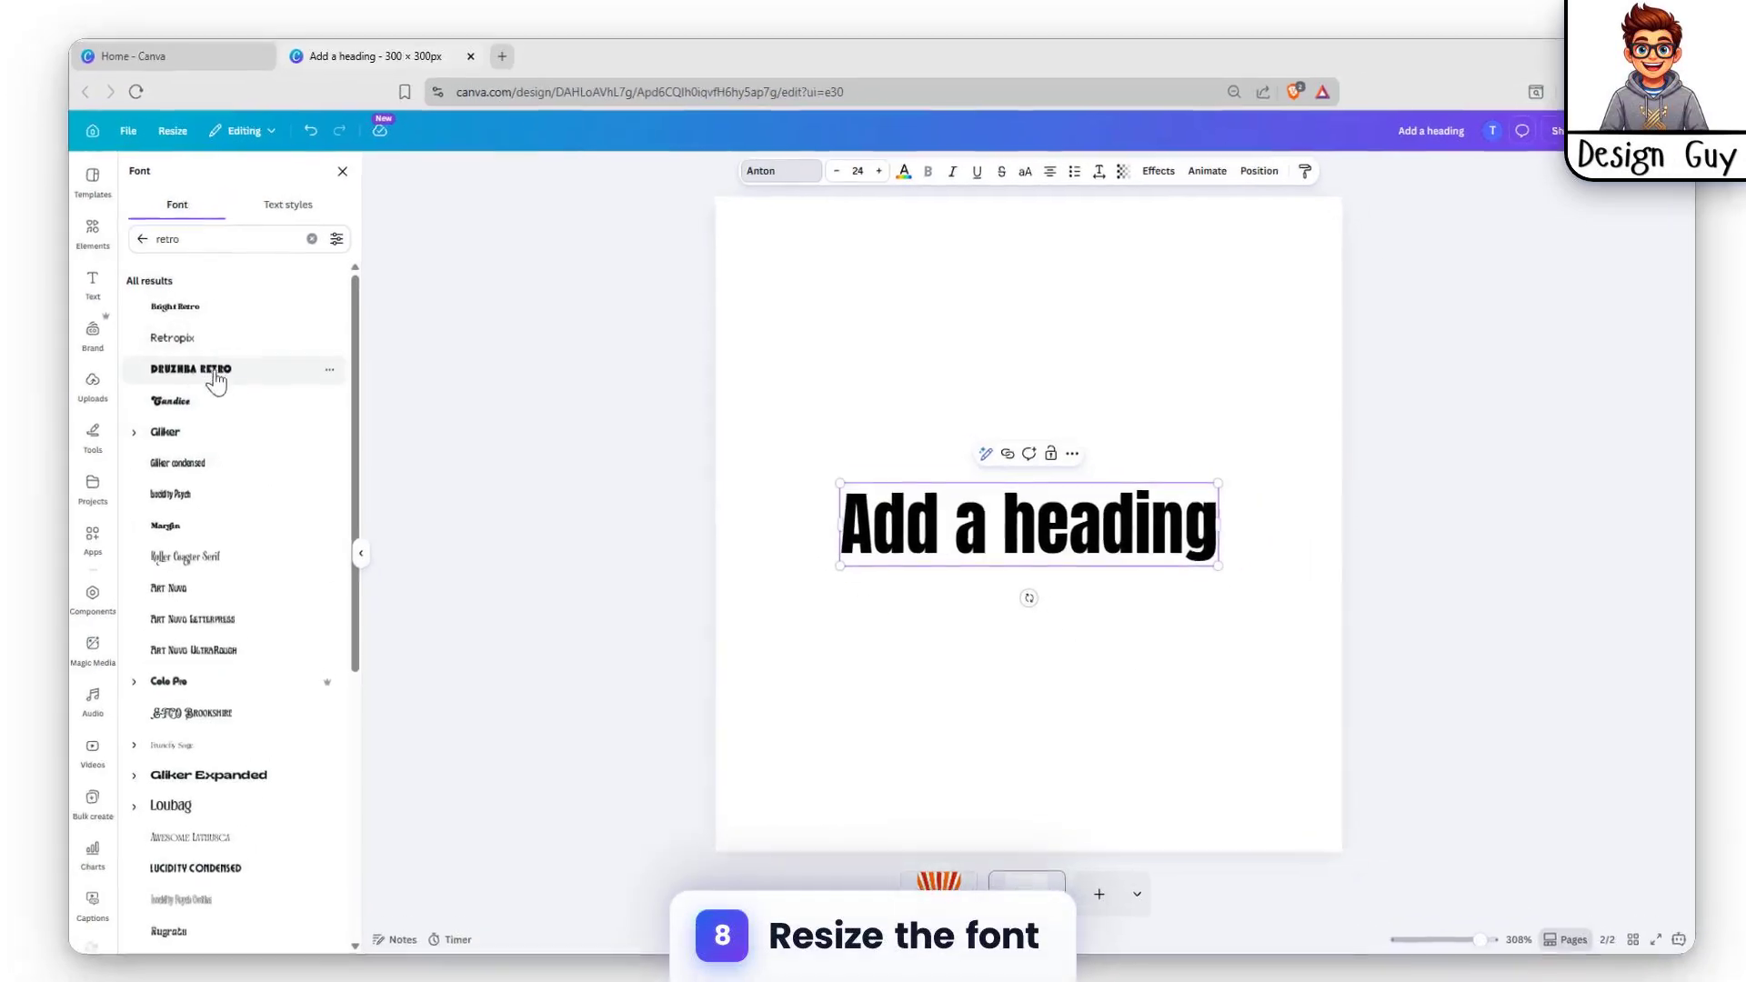
click(154, 385)
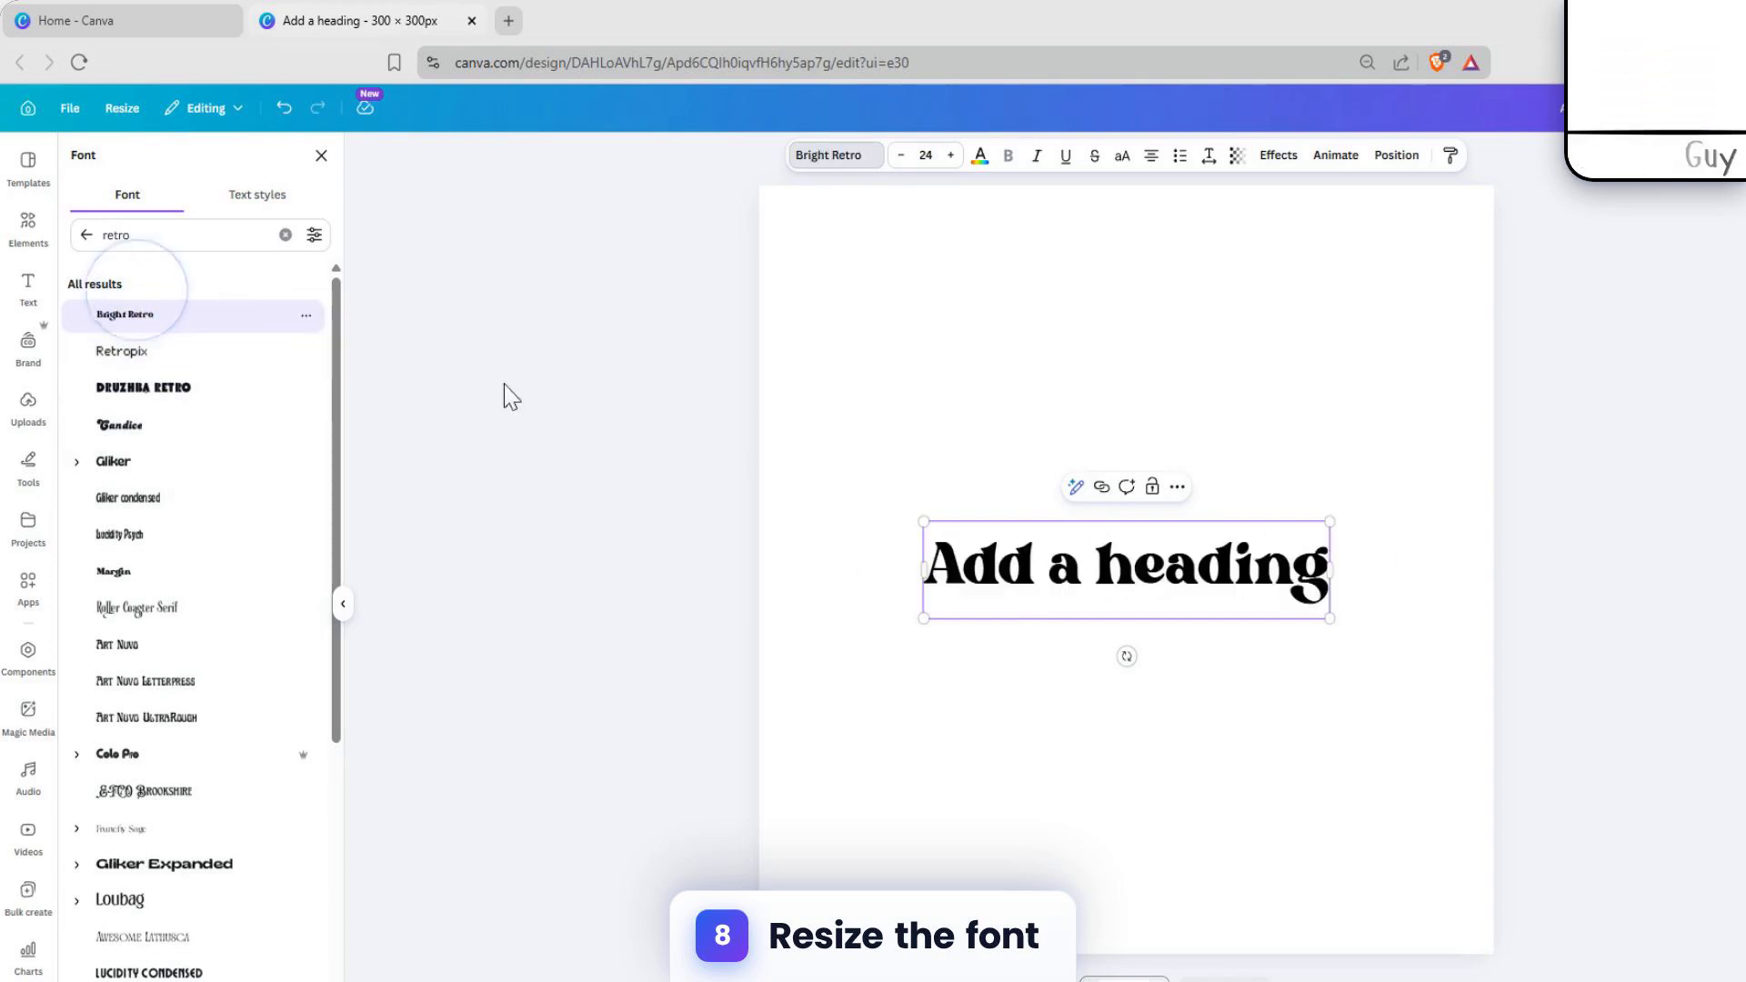
click(1227, 418)
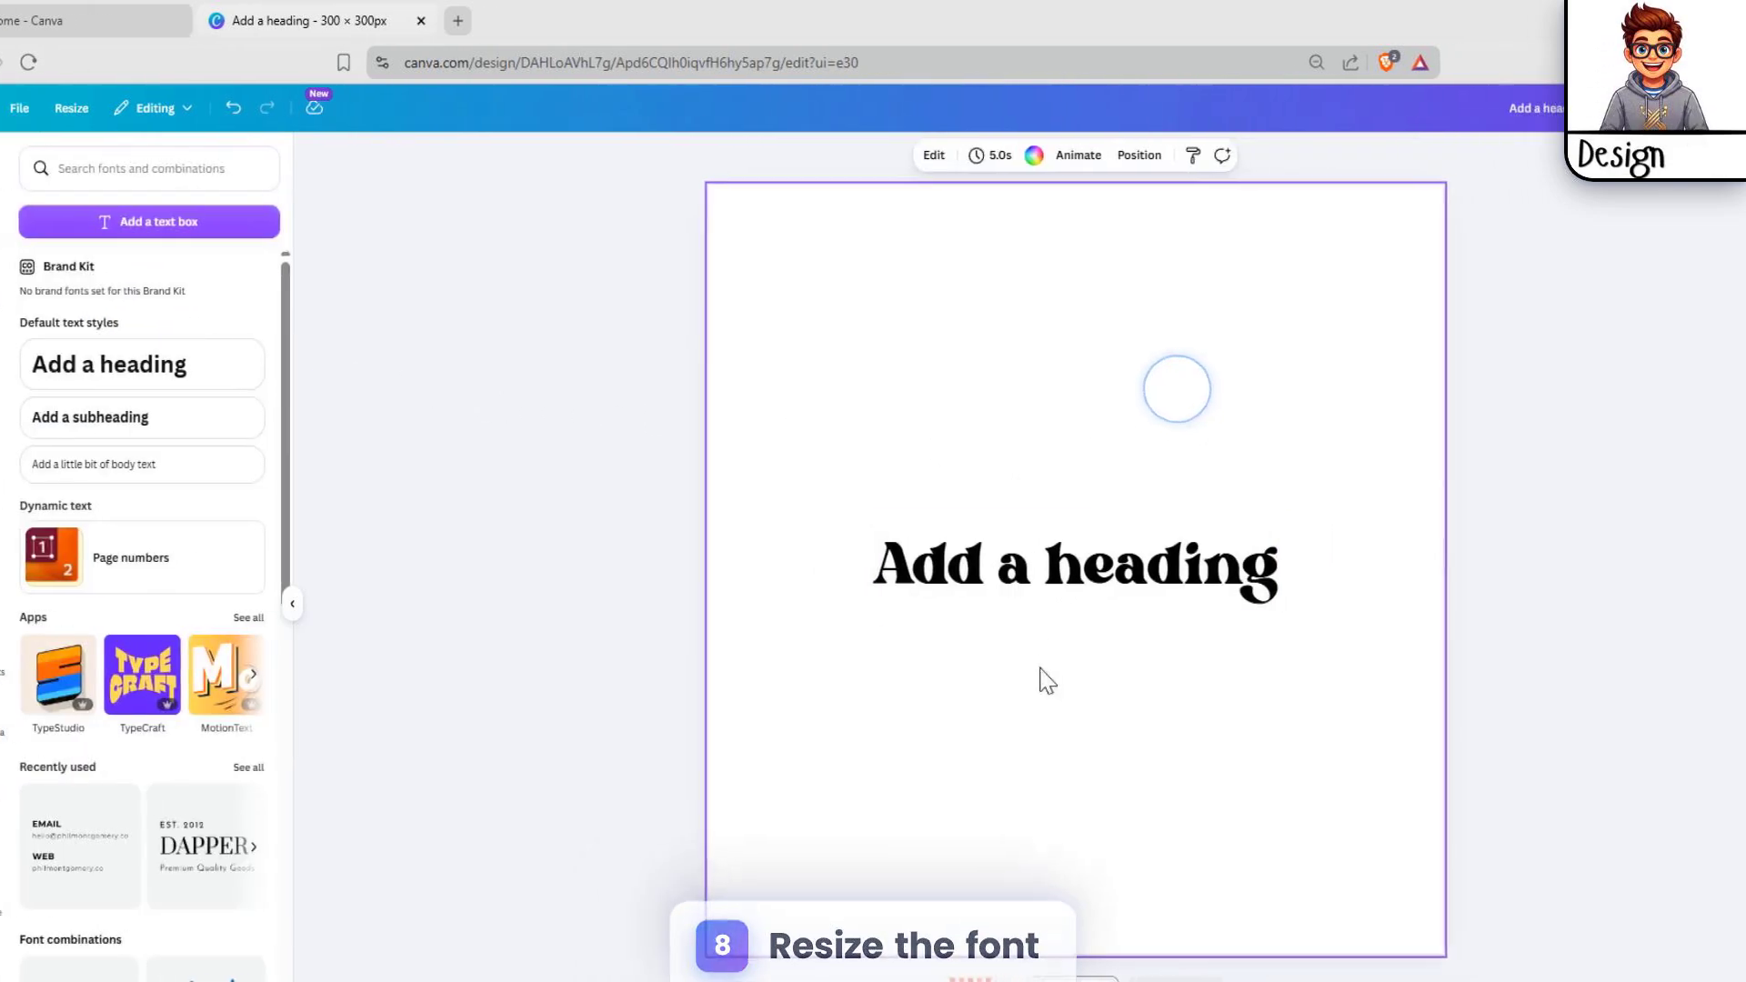
Step: Enlarge the heading on page 2 to a font size of about 38.6 so it nearly spans the page
click(1169, 572)
double_click(1008, 525)
drag(756, 479, 633, 387)
drag(1170, 576, 1289, 636)
Step: Replace the heading text with "VINTAGE" and "RETRO" on two separate lines
double_click(1127, 518)
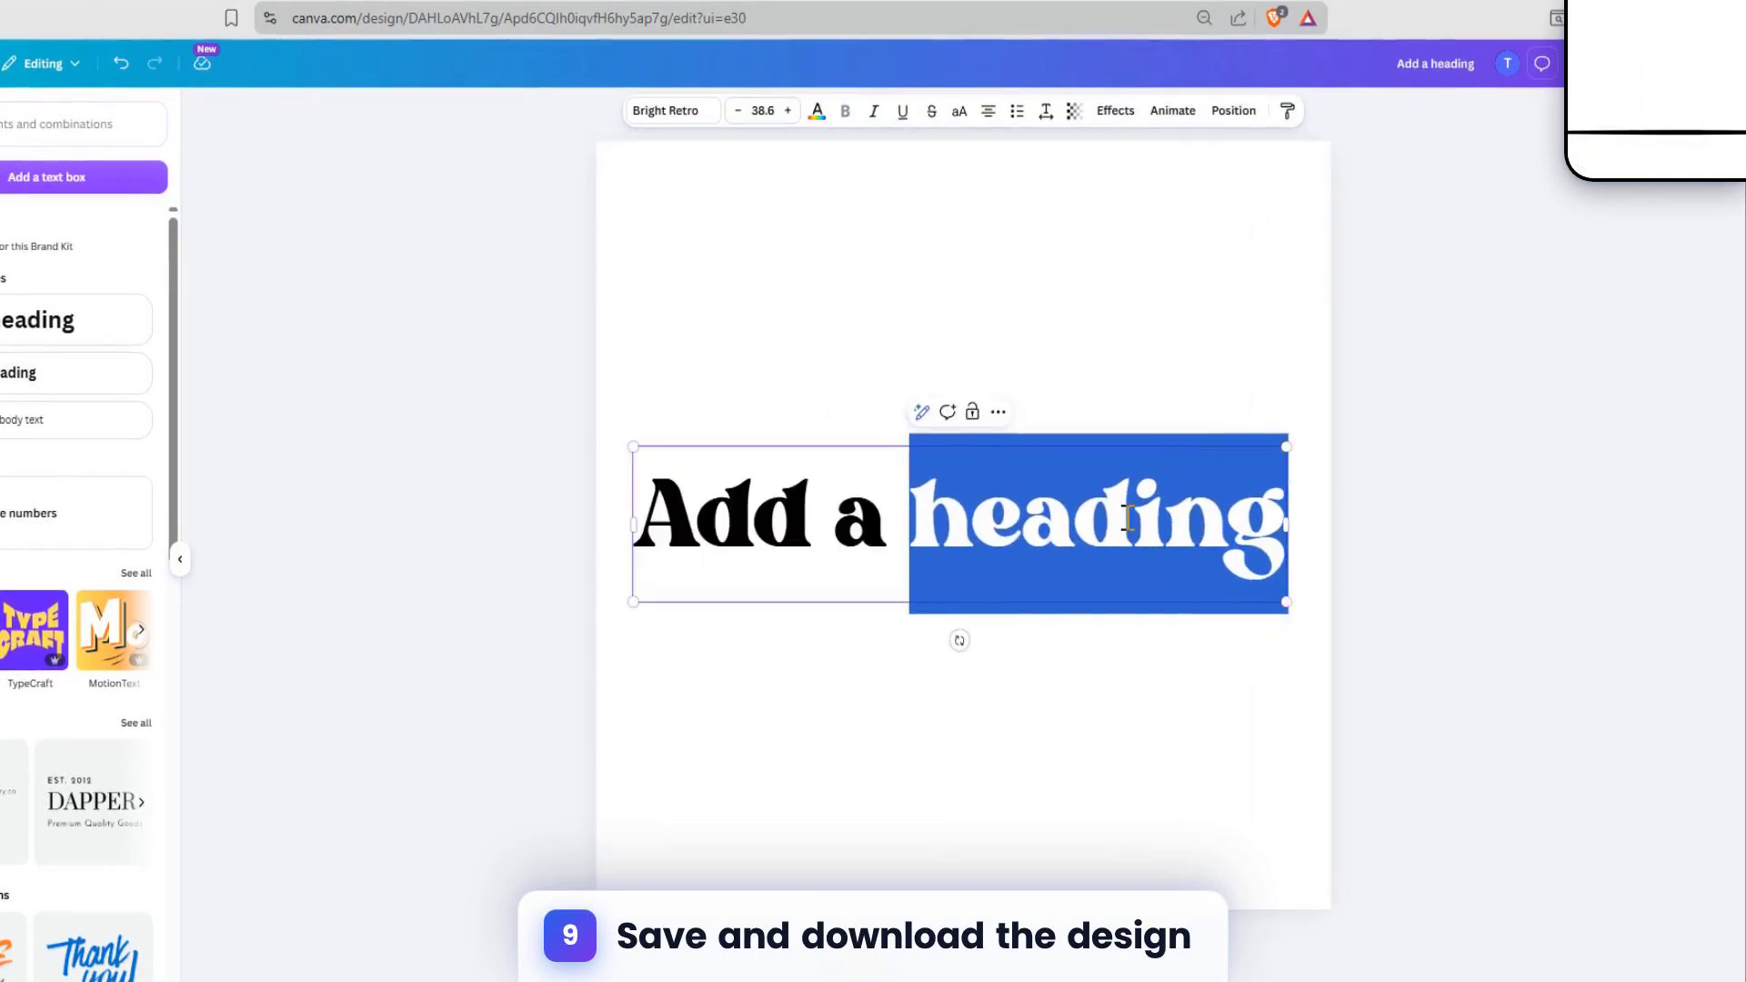
triple_click(1127, 517)
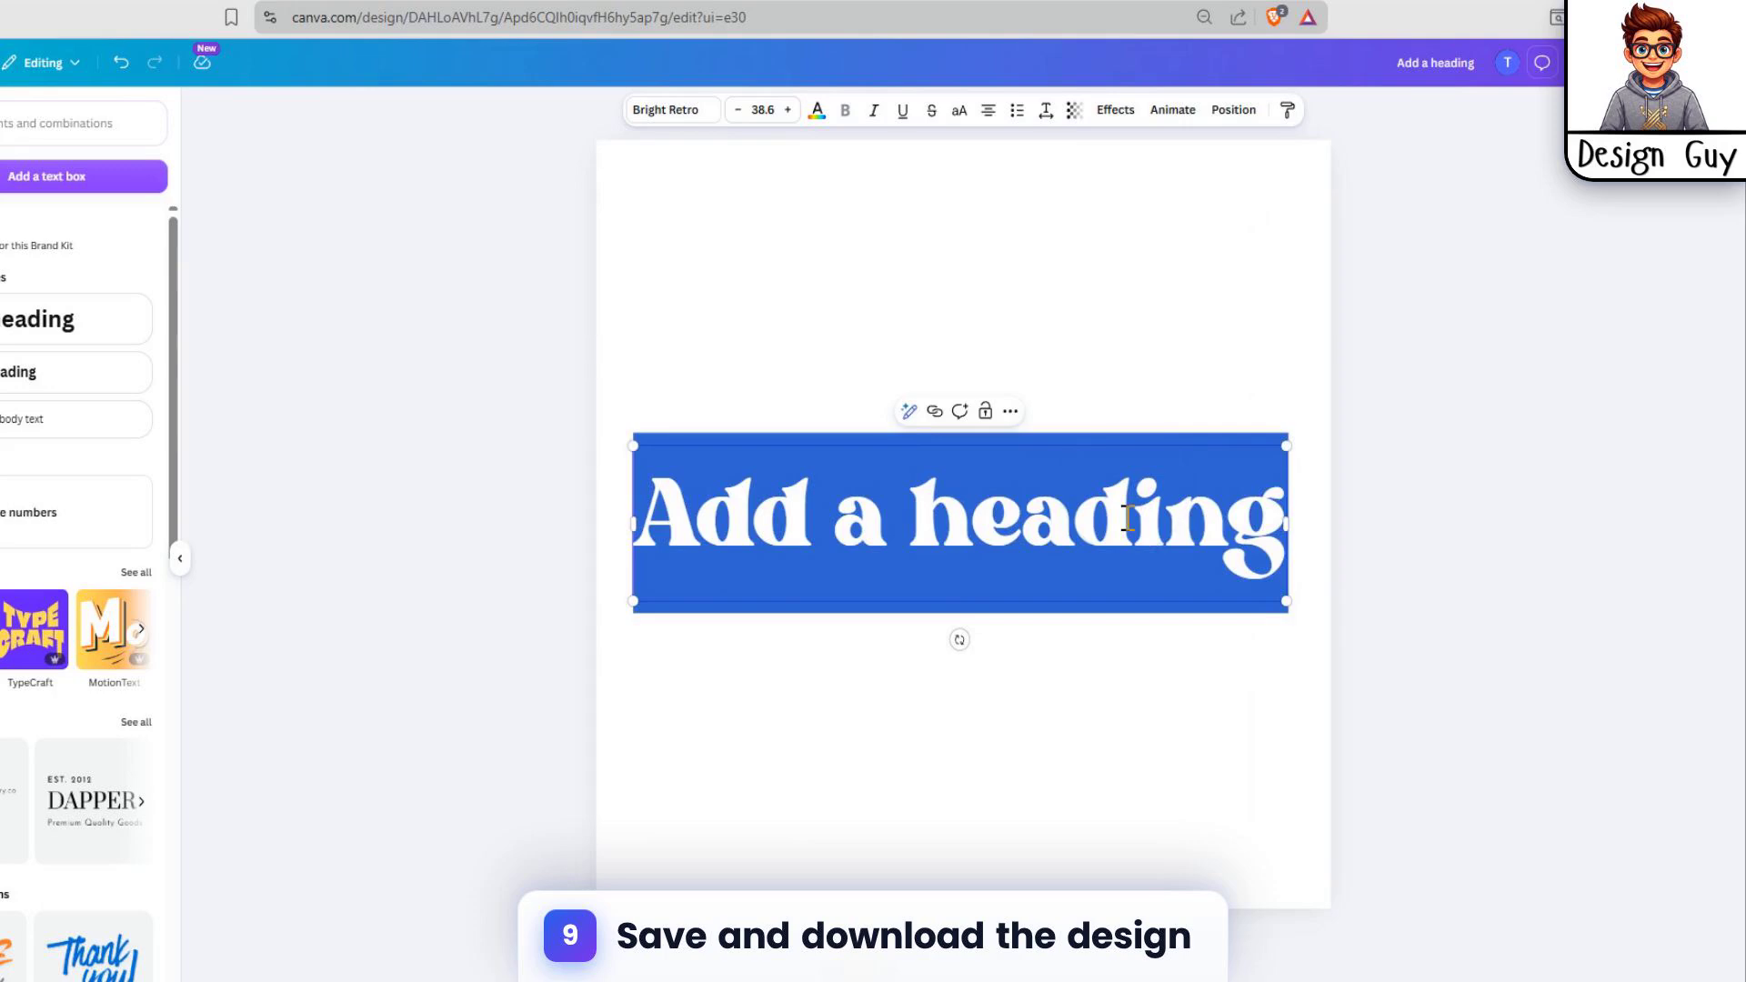
text(R)
text(INTAGE)
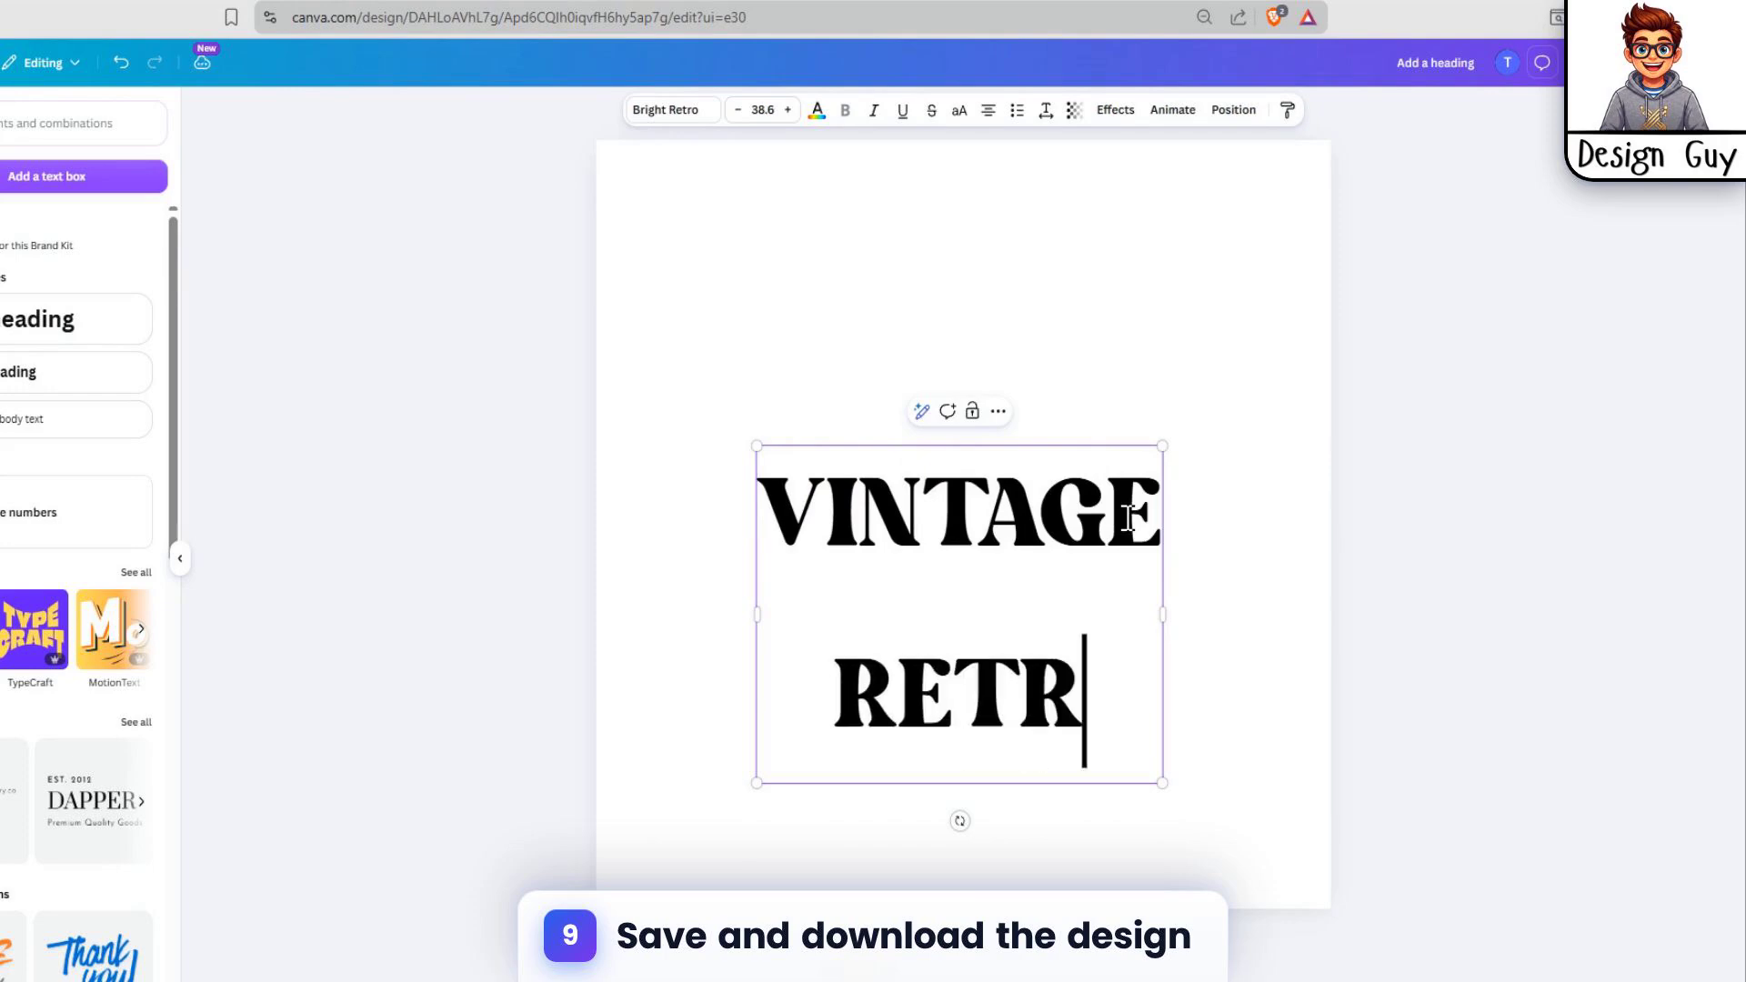
click(1203, 344)
Step: Scale the VINTAGE RETRO text block and position it around the centre of page 2
drag(1040, 544, 1058, 426)
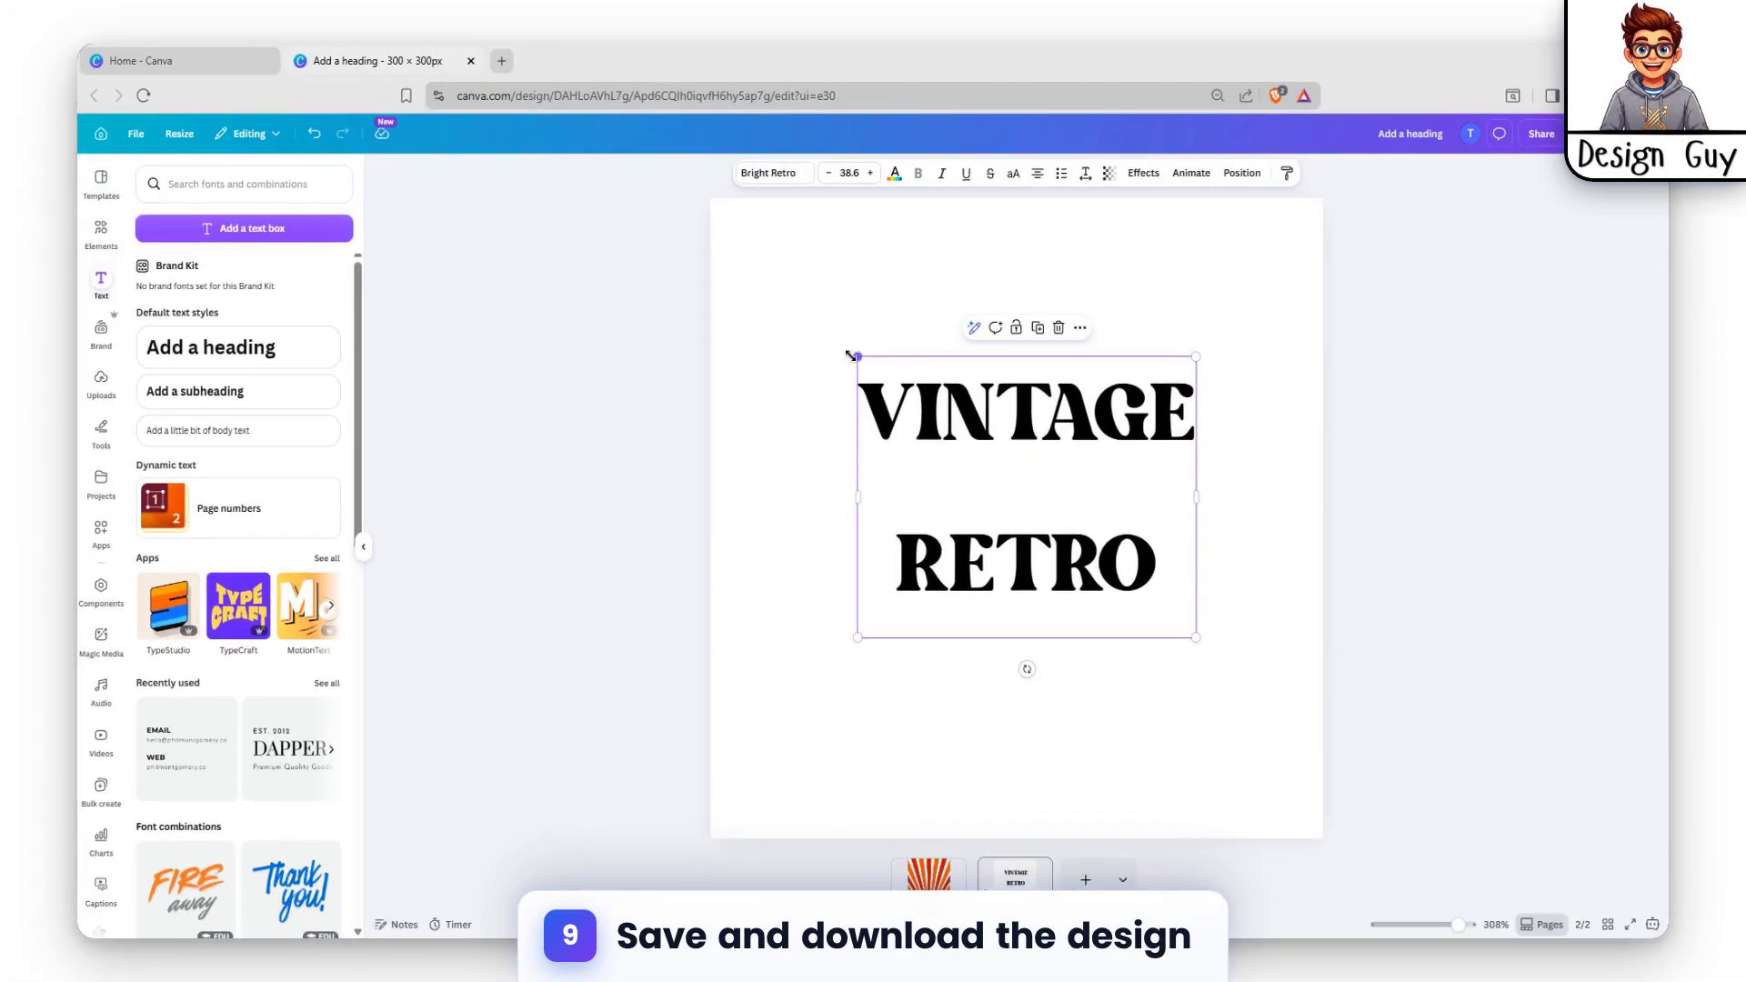
drag(845, 353, 802, 350)
drag(1193, 638, 1157, 585)
drag(1094, 434, 1120, 503)
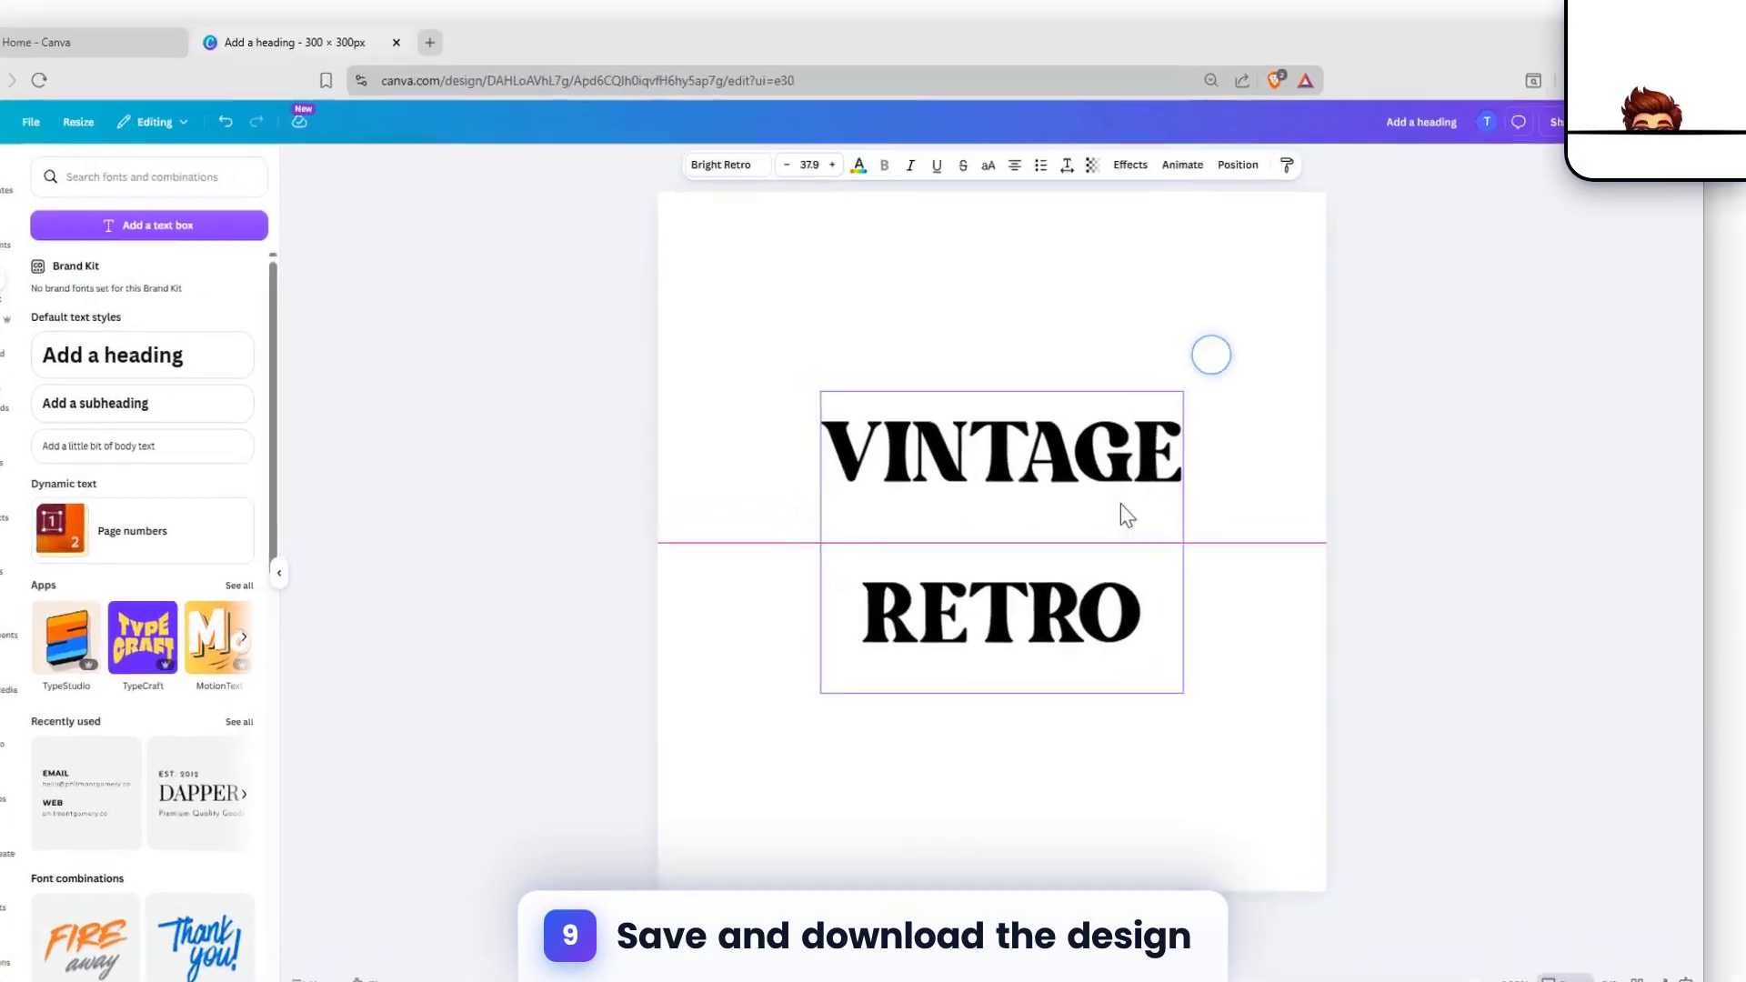
click(1211, 355)
click(1137, 459)
click(1284, 368)
Step: Download only page 2 as a PNG with the size multiplier raised to about 2.625
click(1592, 108)
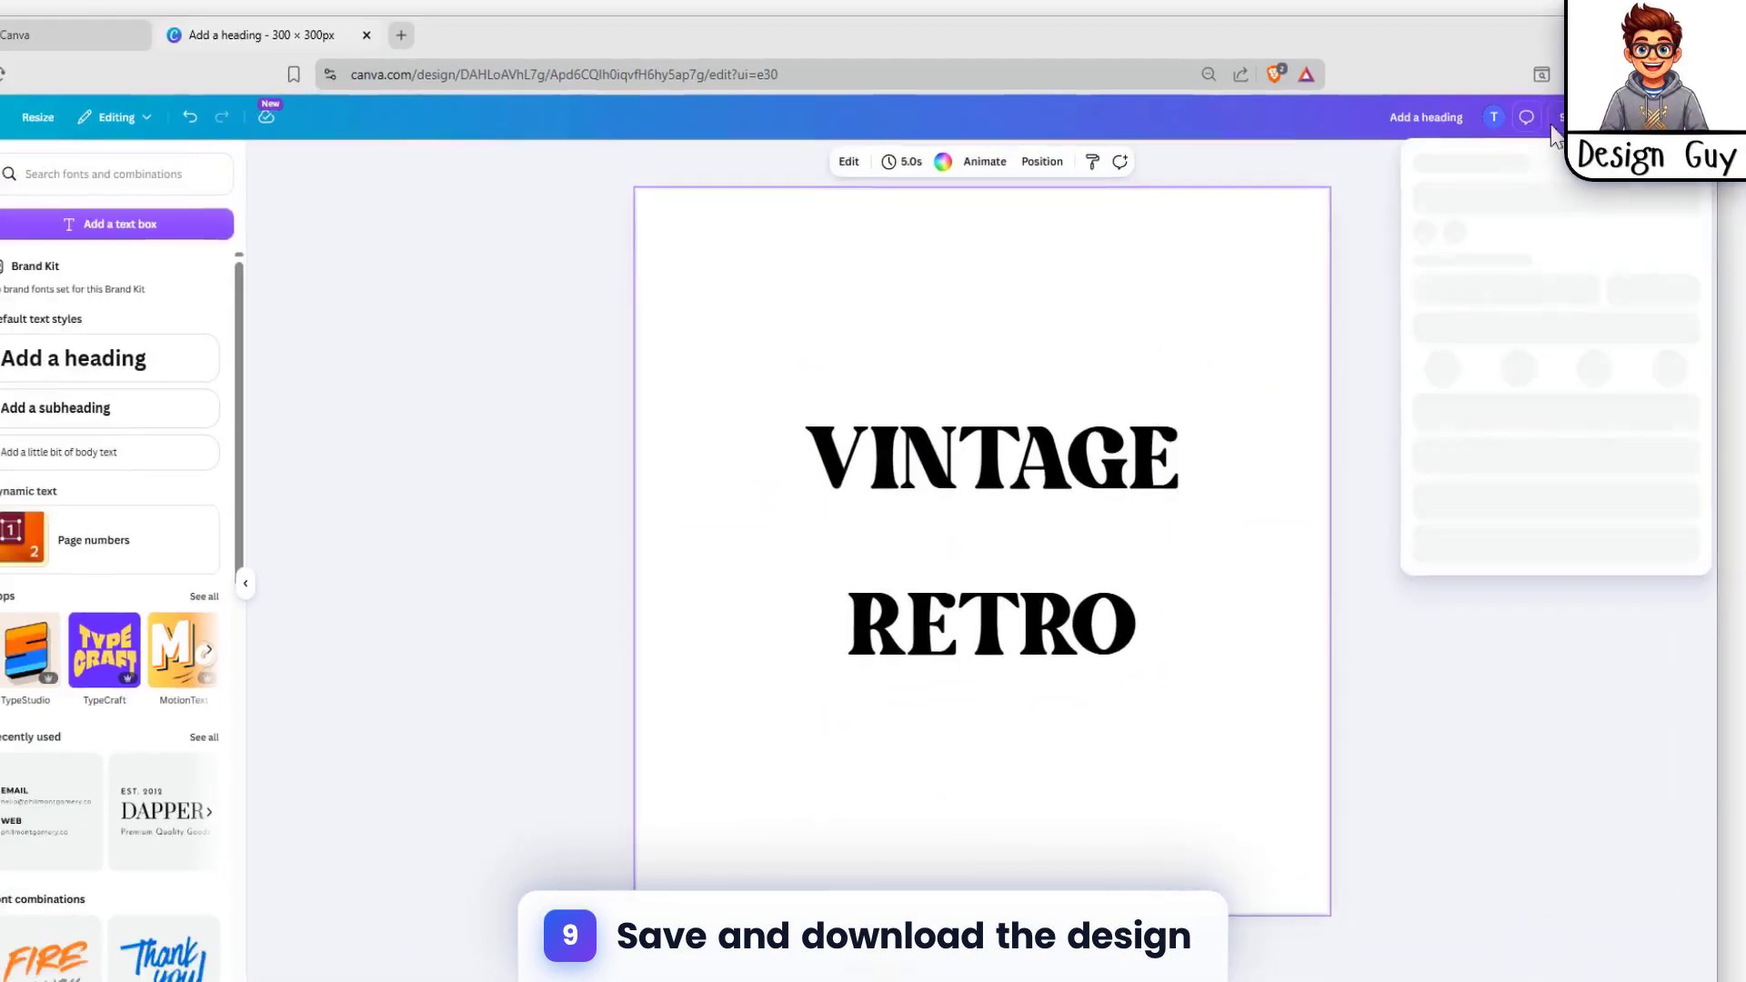
click(1426, 478)
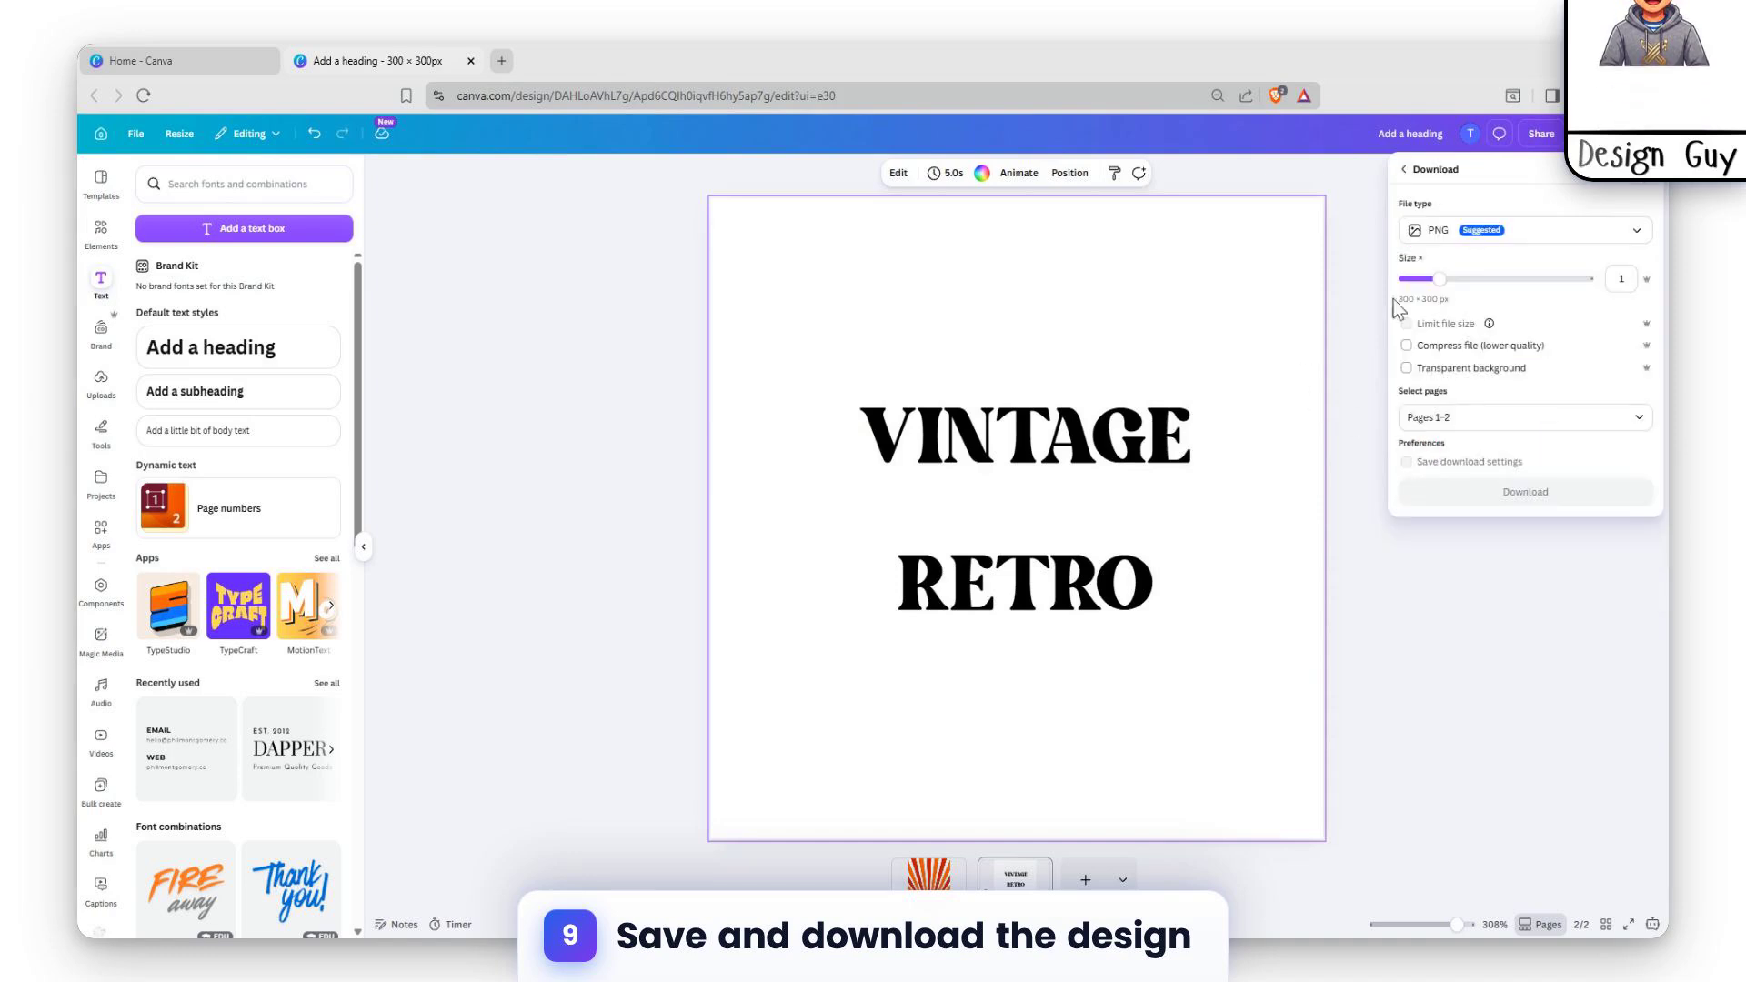
click(1426, 411)
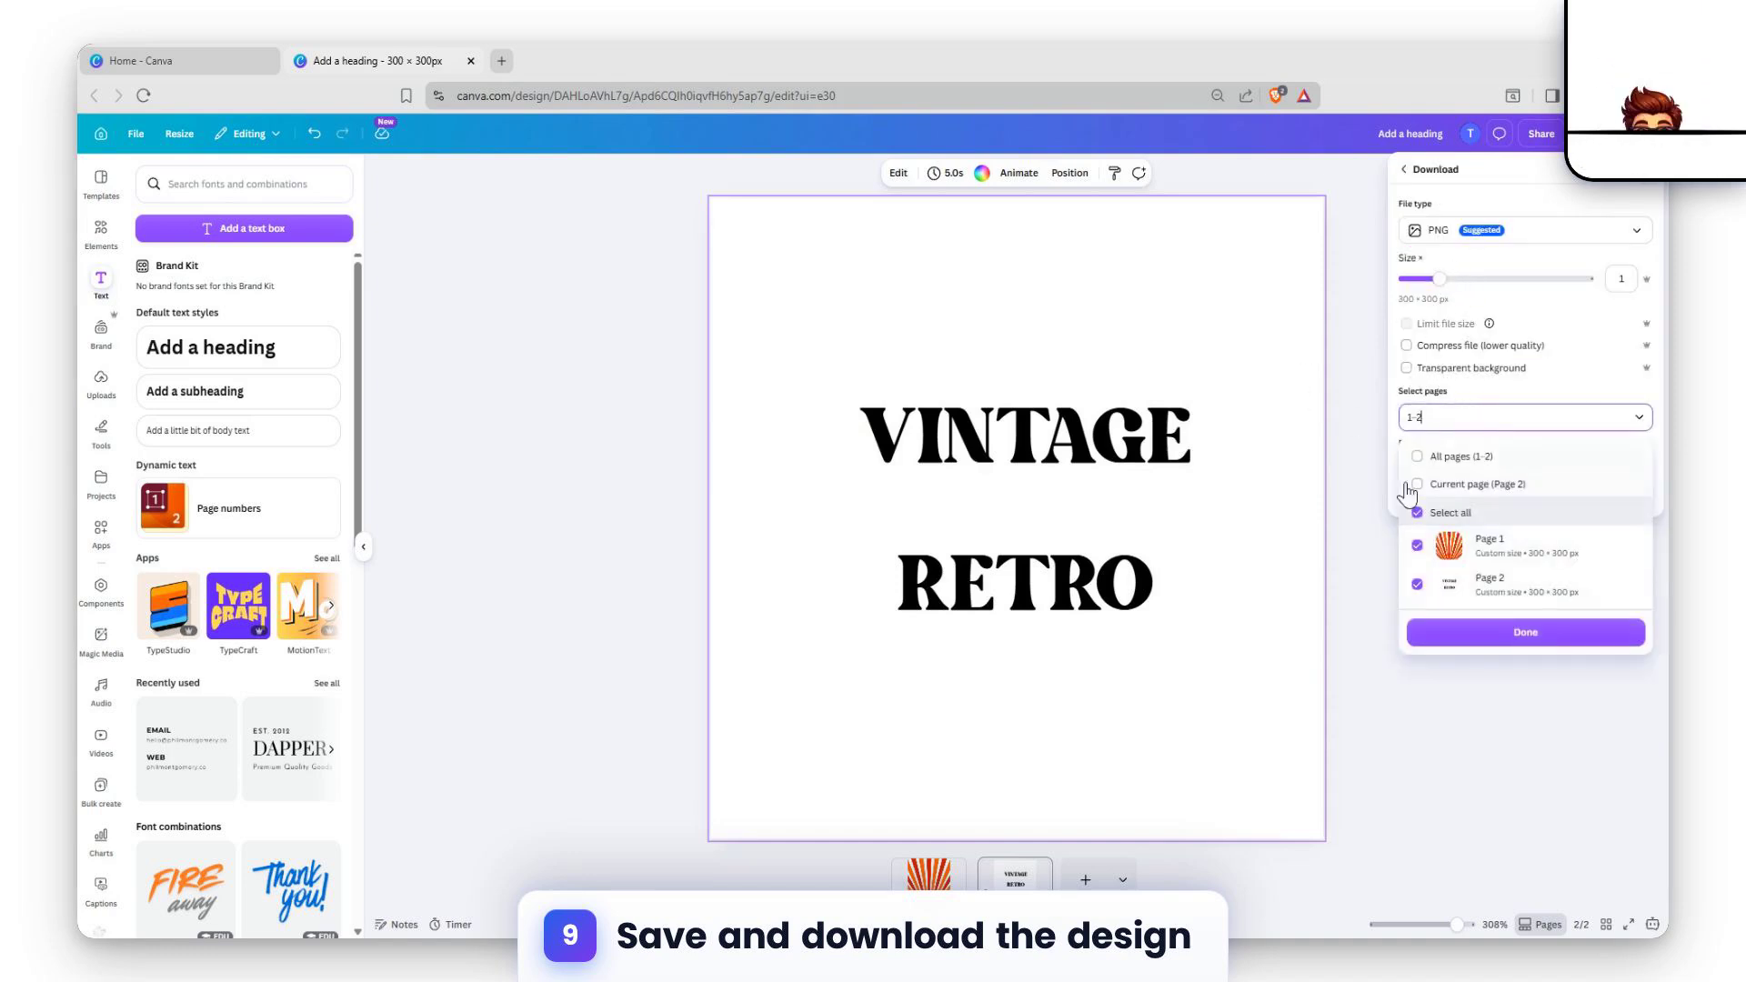
click(1480, 641)
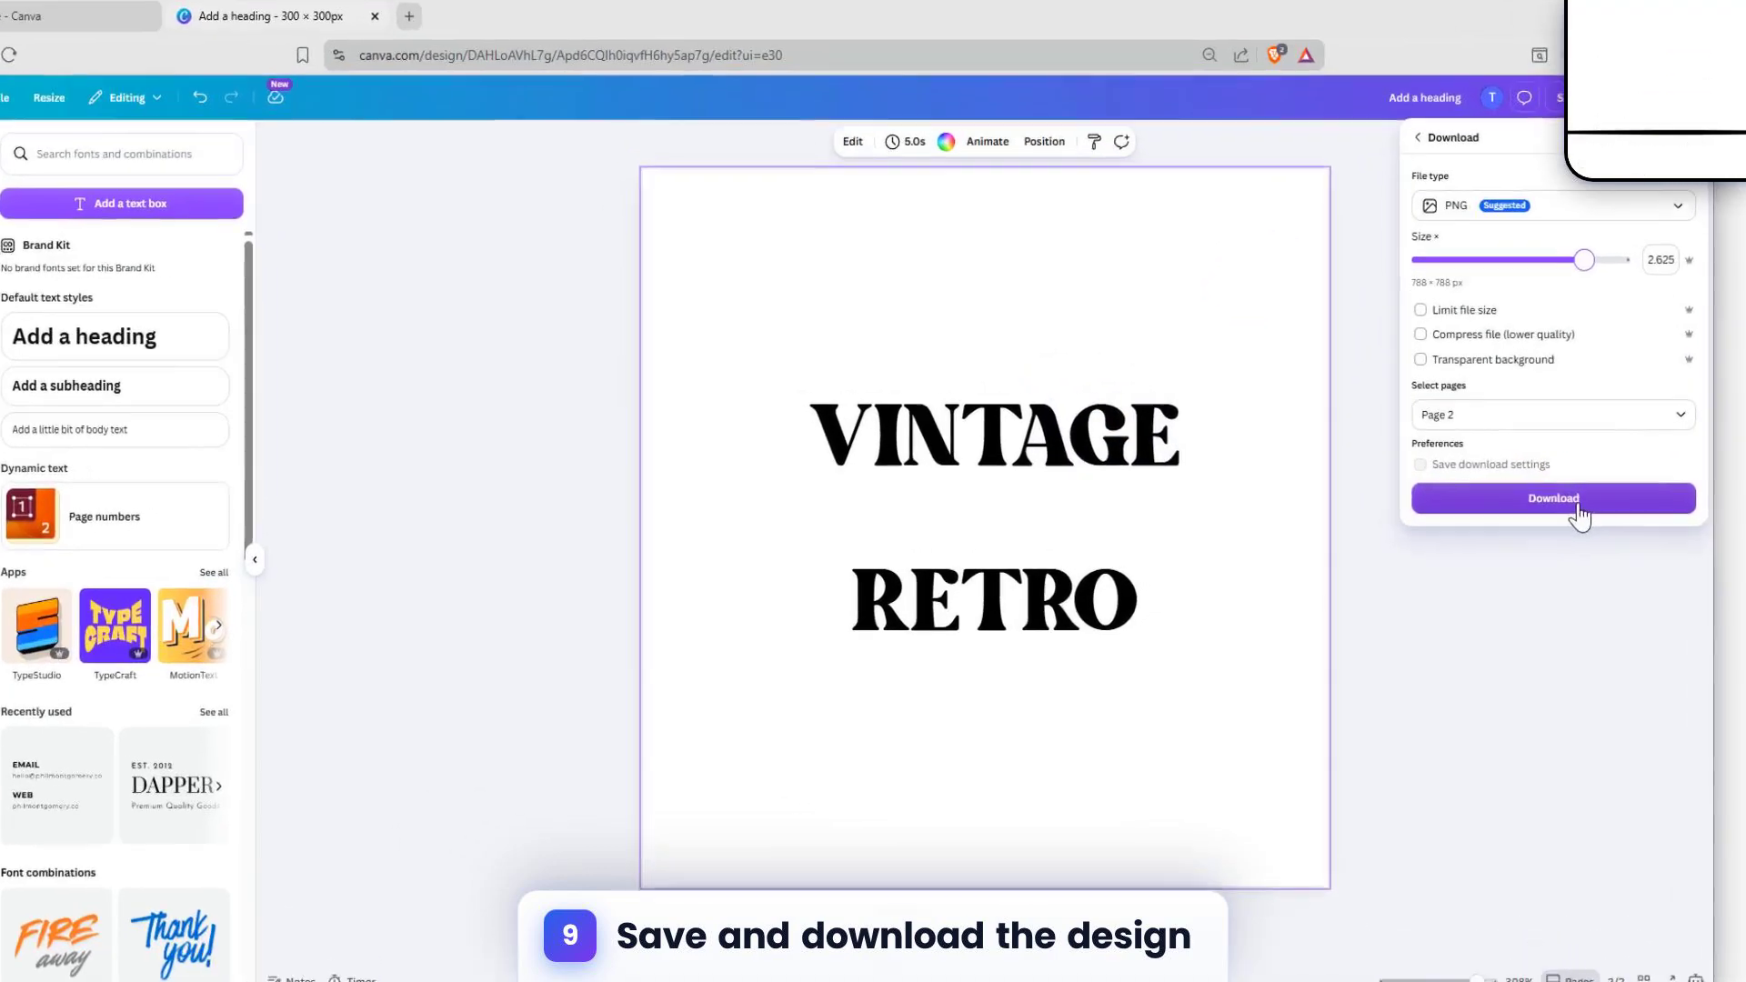
click(1546, 493)
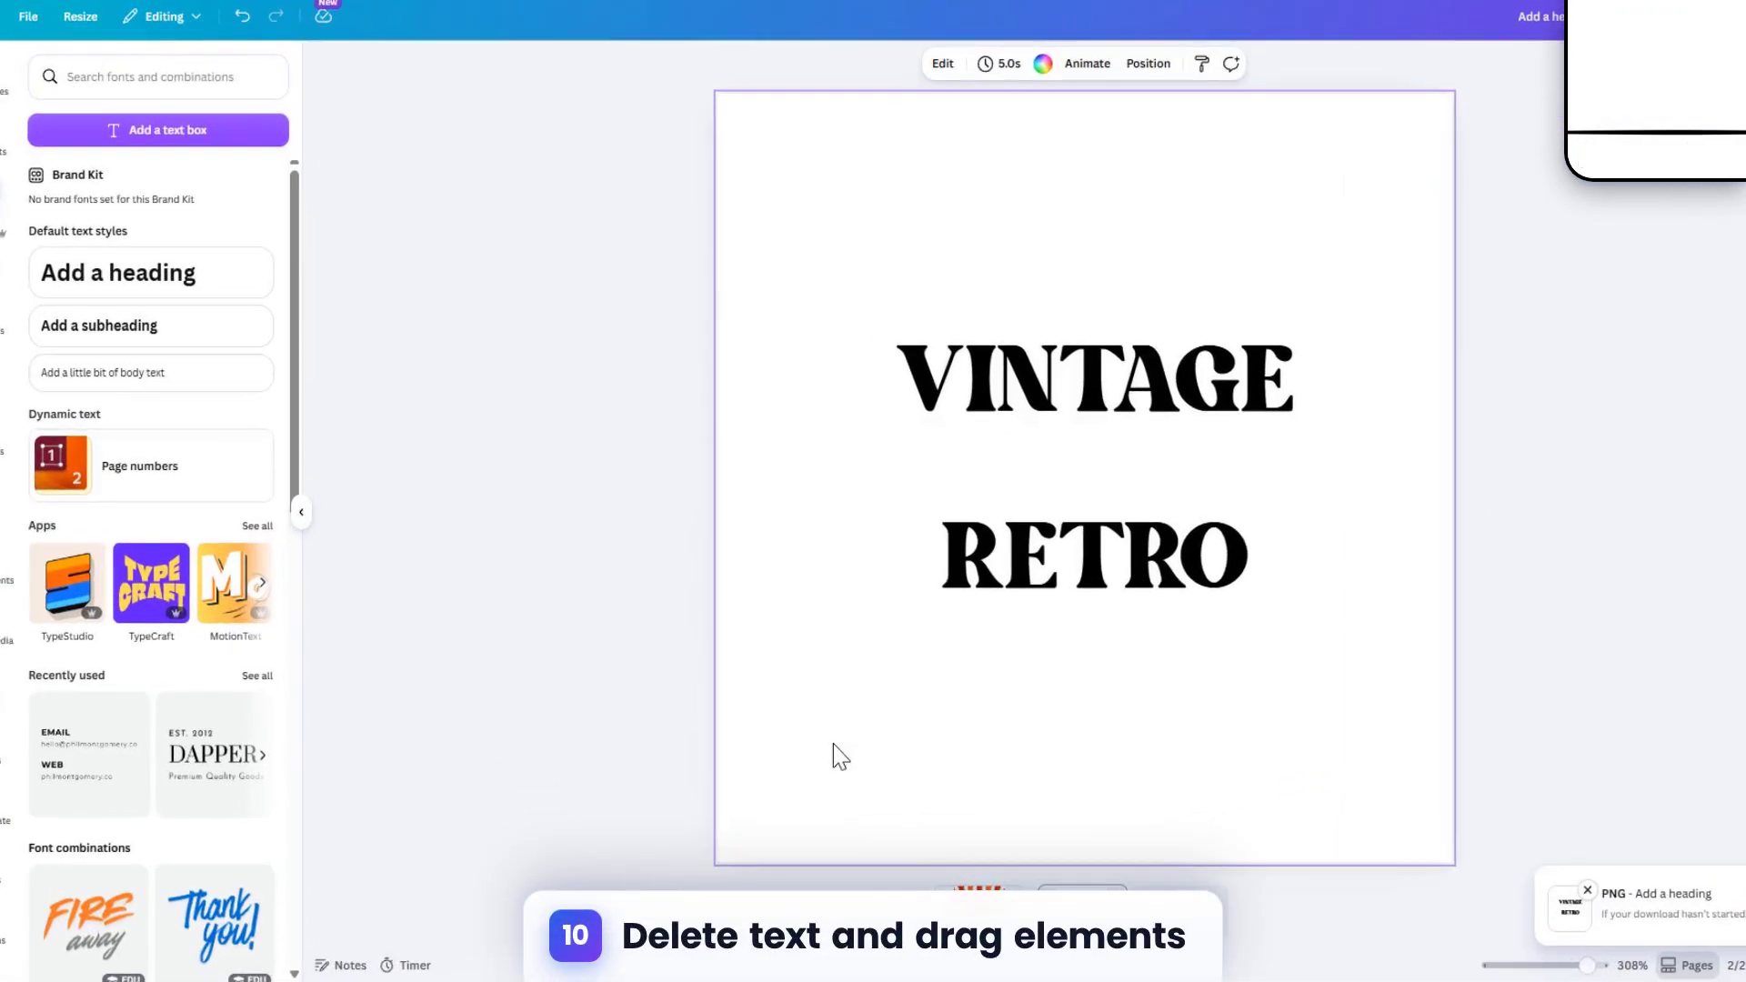
Step: Delete the VINTAGE RETRO text block from page 2
click(806, 707)
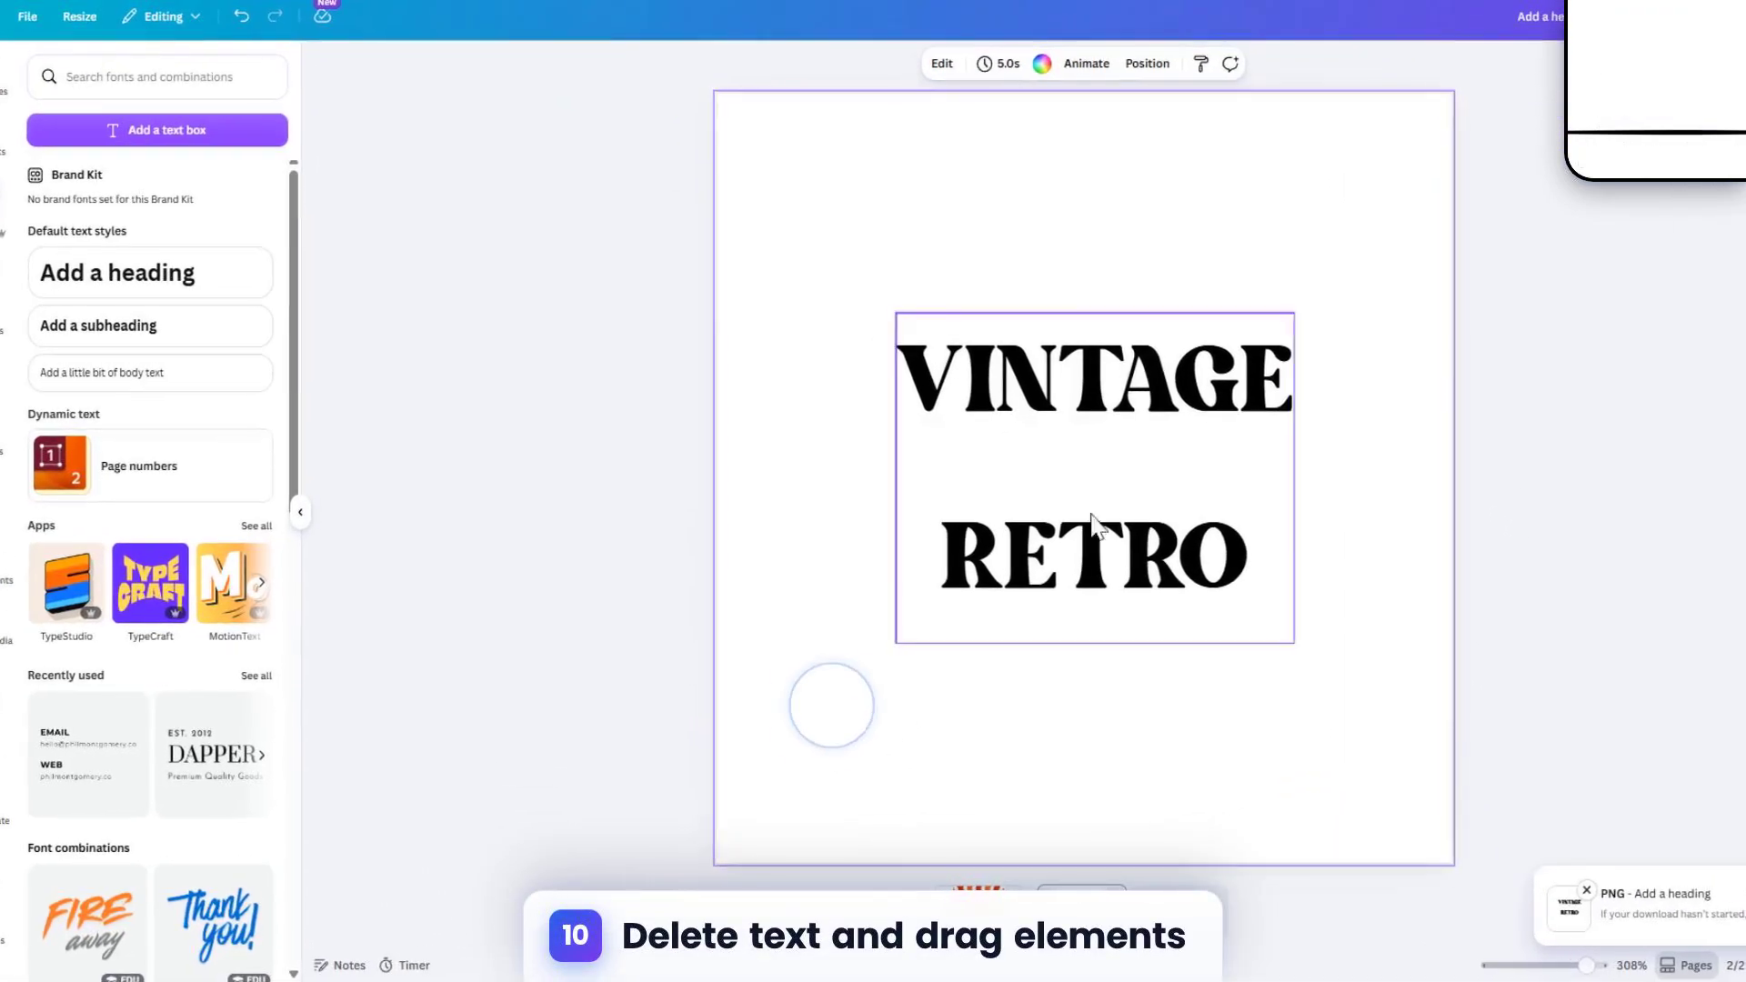
click(928, 356)
key(Delete)
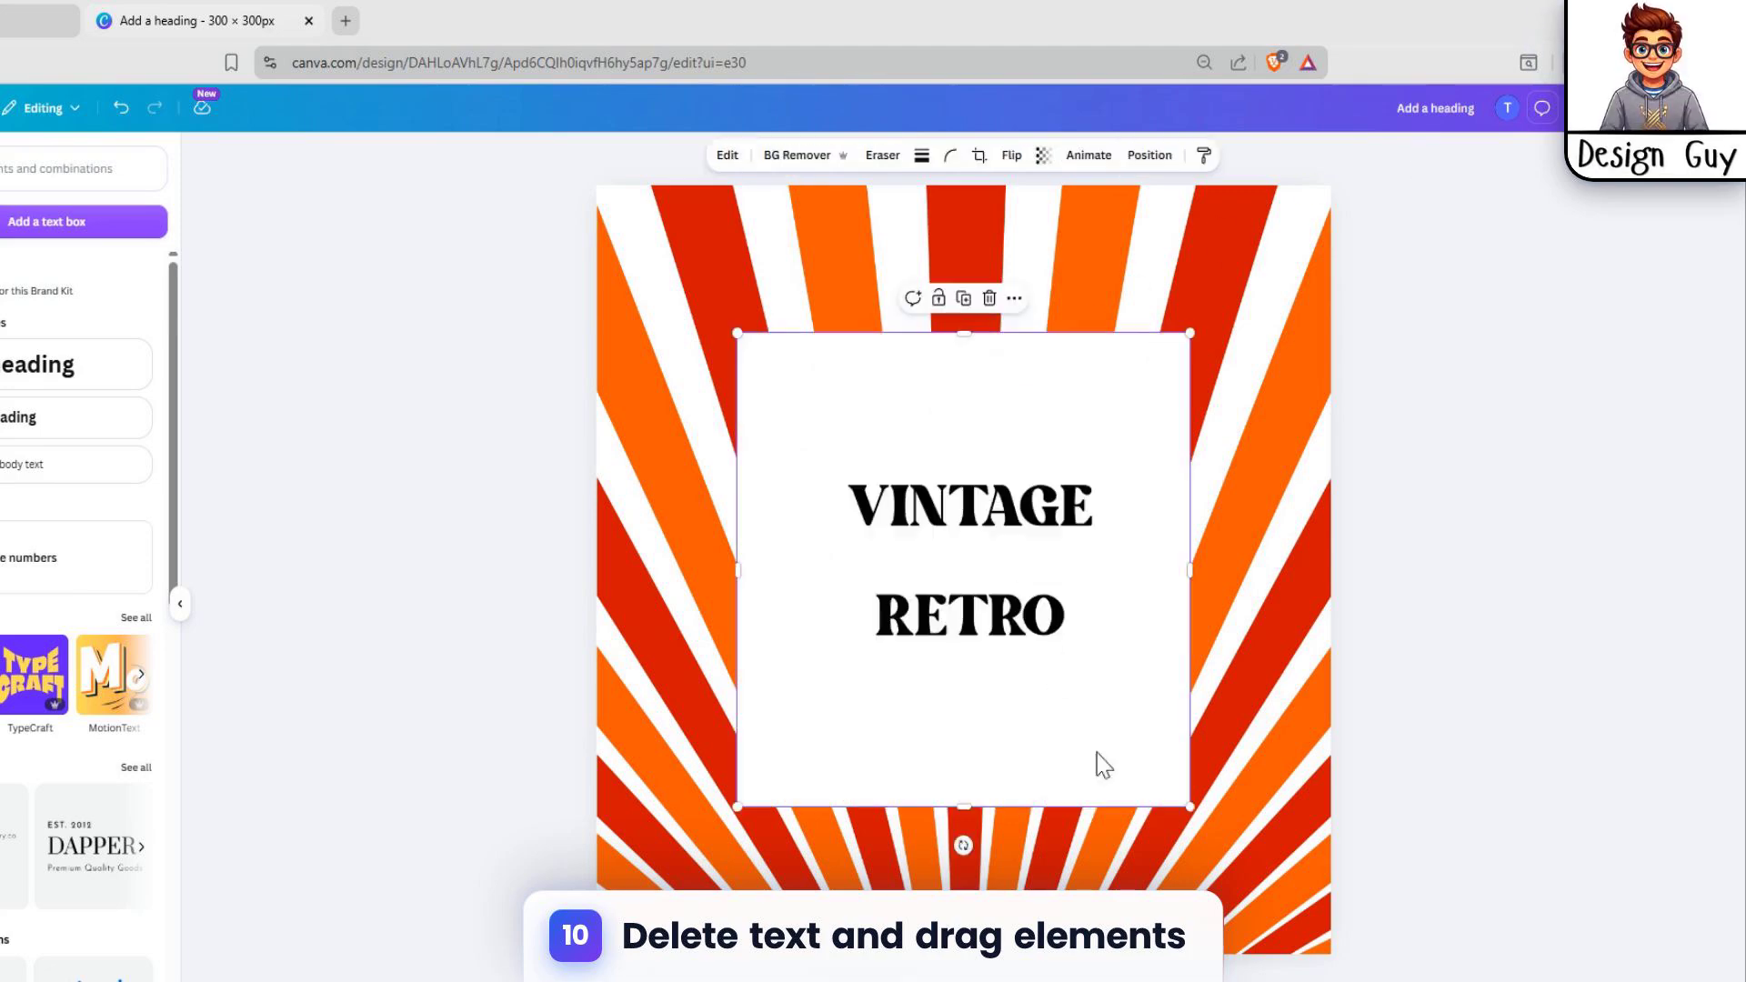
Step: Place the downloaded VINTAGE RETRO image on the sunburst page and remove the image's background
click(1568, 862)
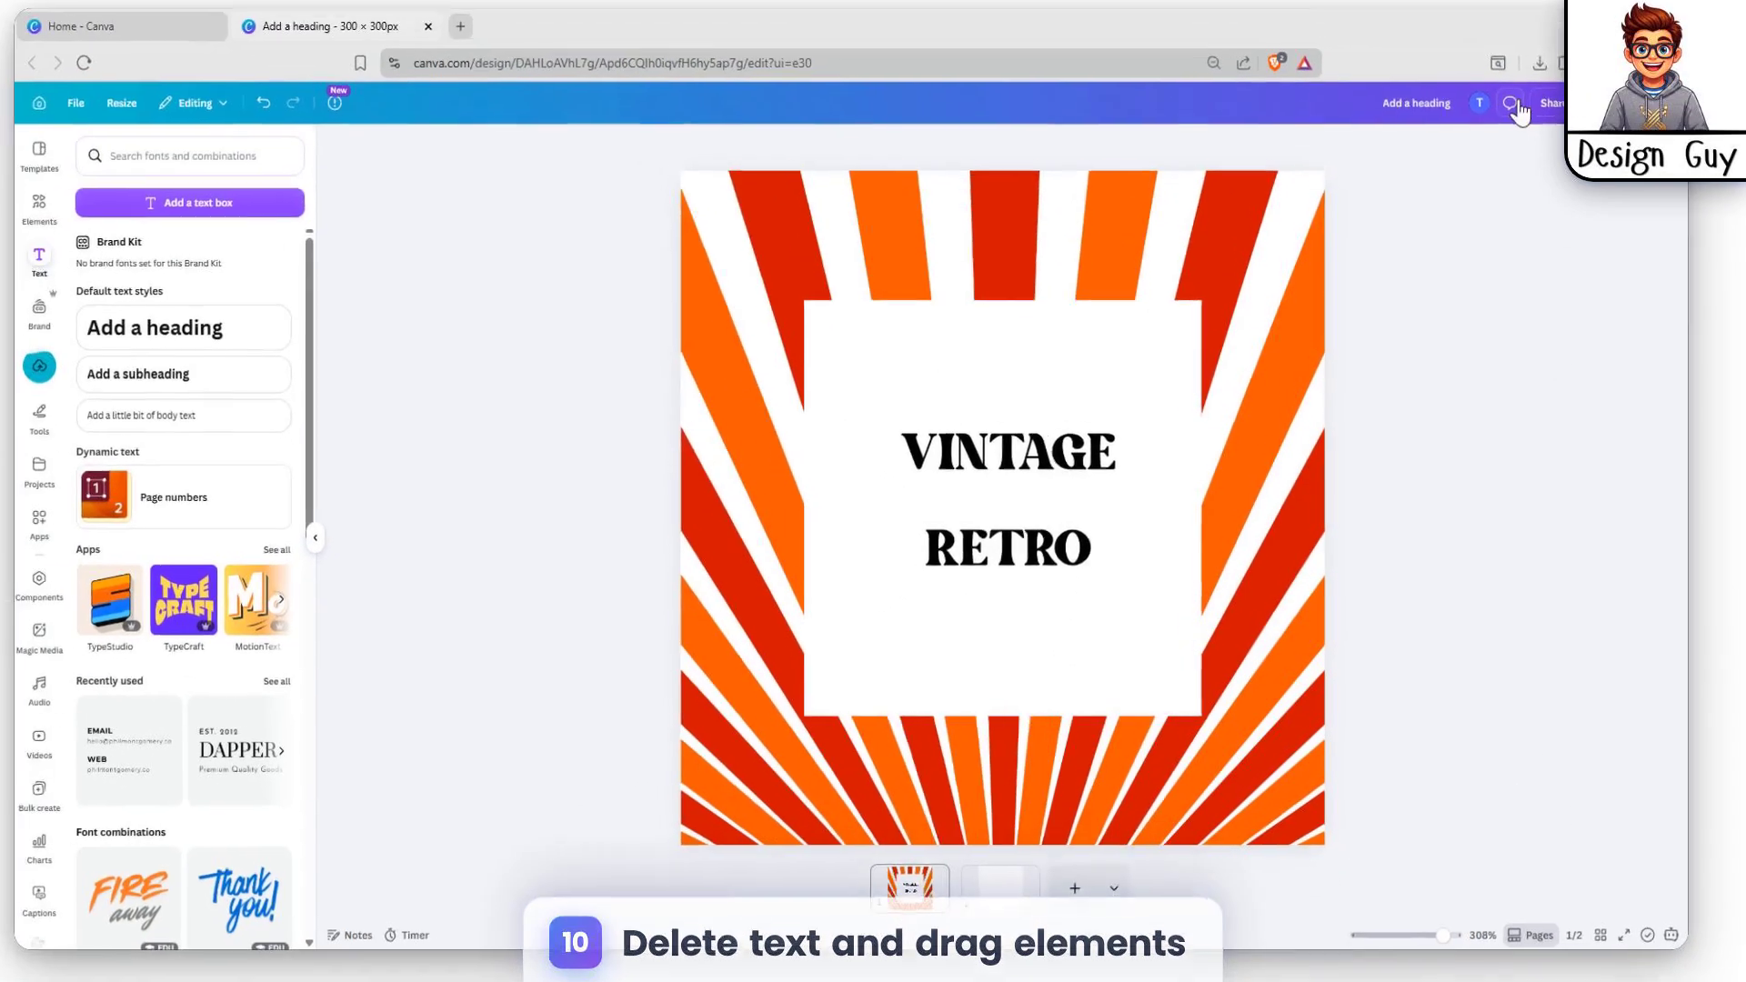
click(911, 499)
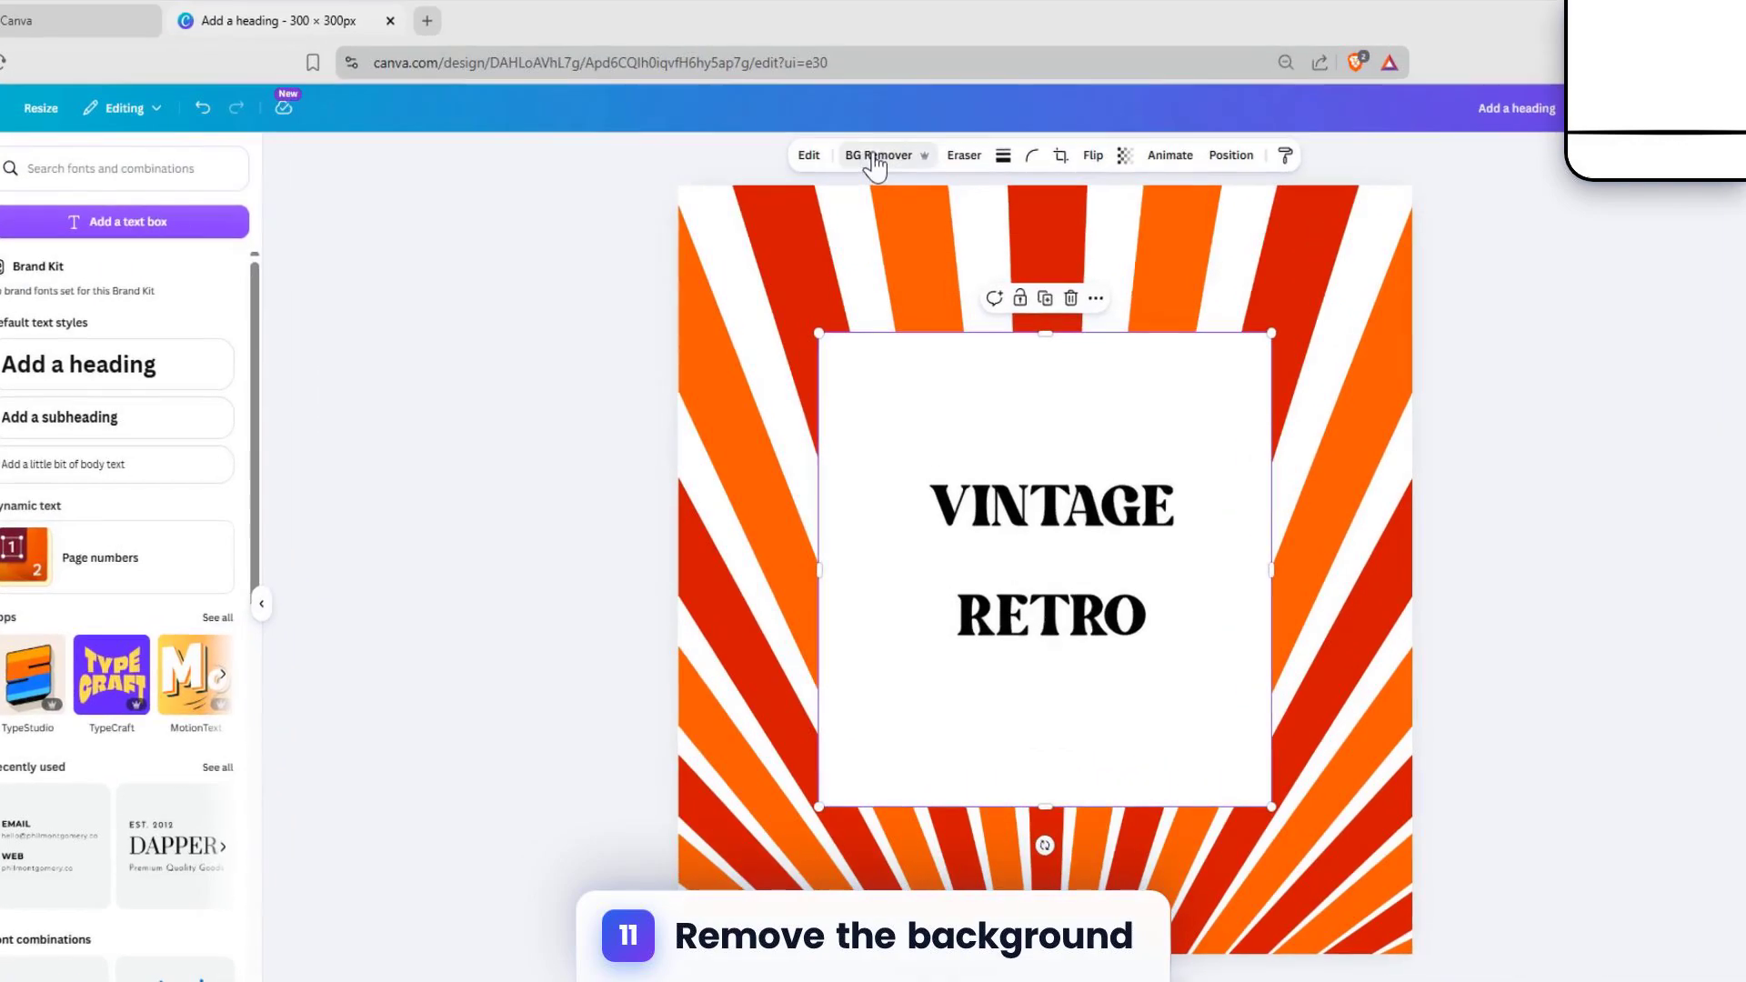
click(875, 162)
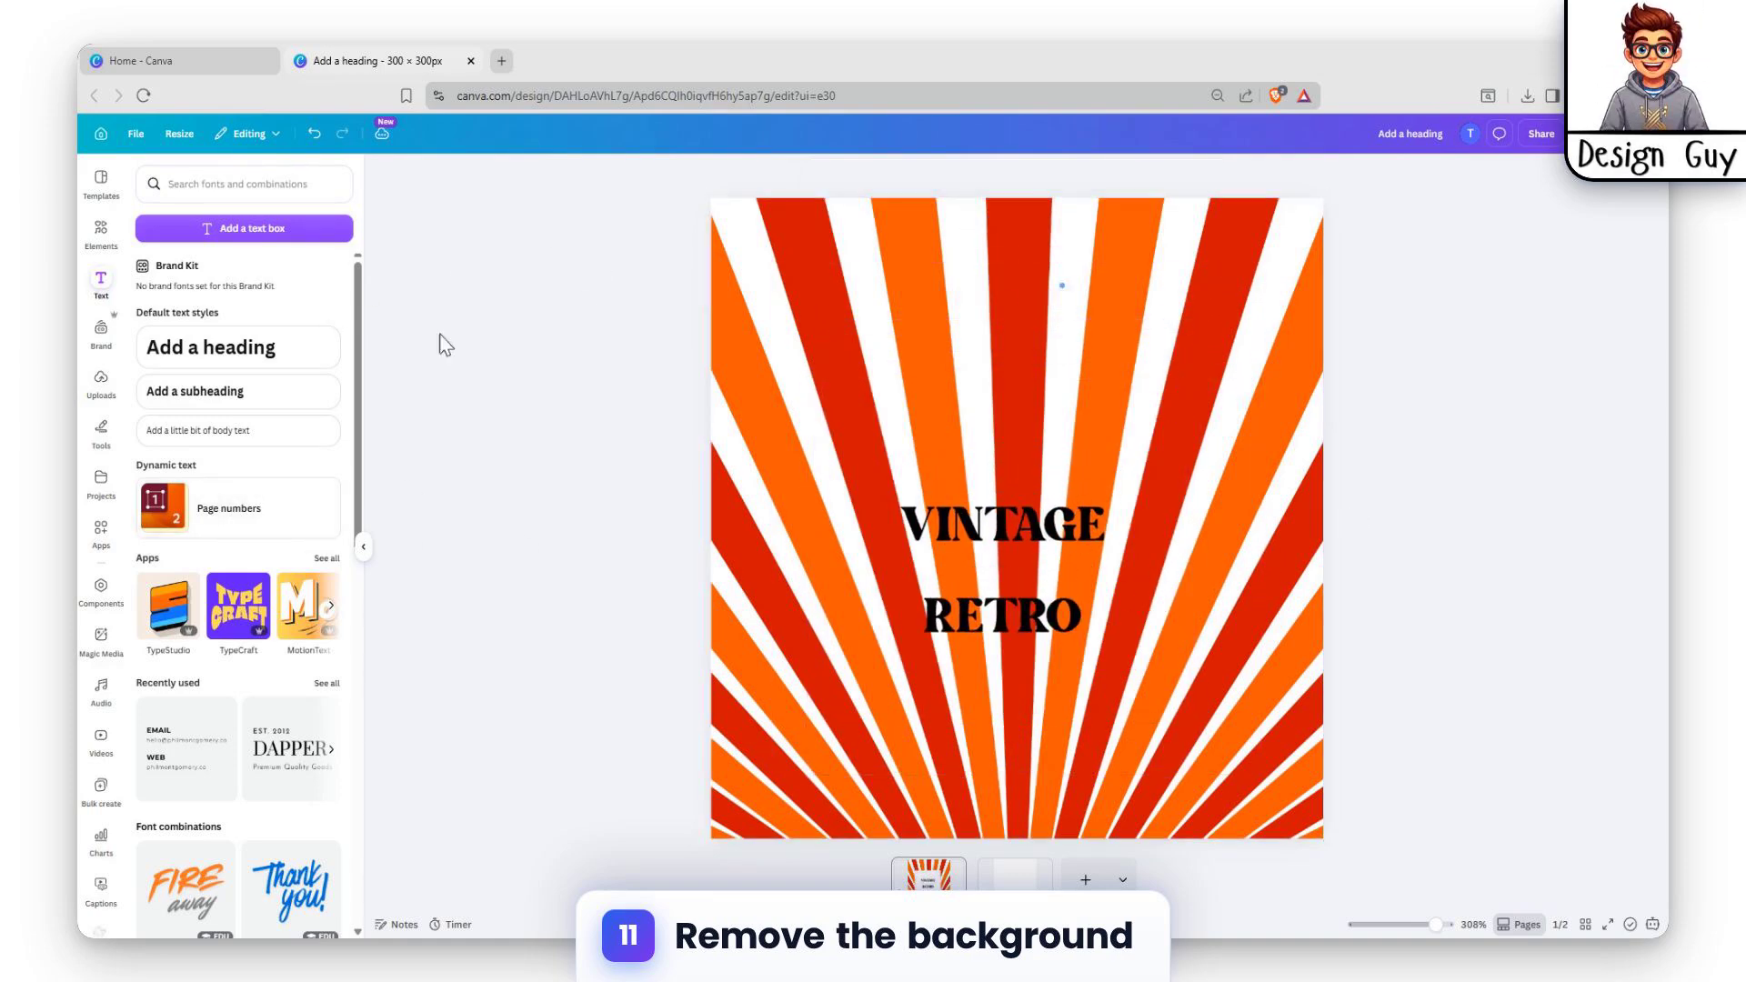
Step: Move the VINTAGE RETRO image slightly down and to the right on the sunburst page
click(1041, 537)
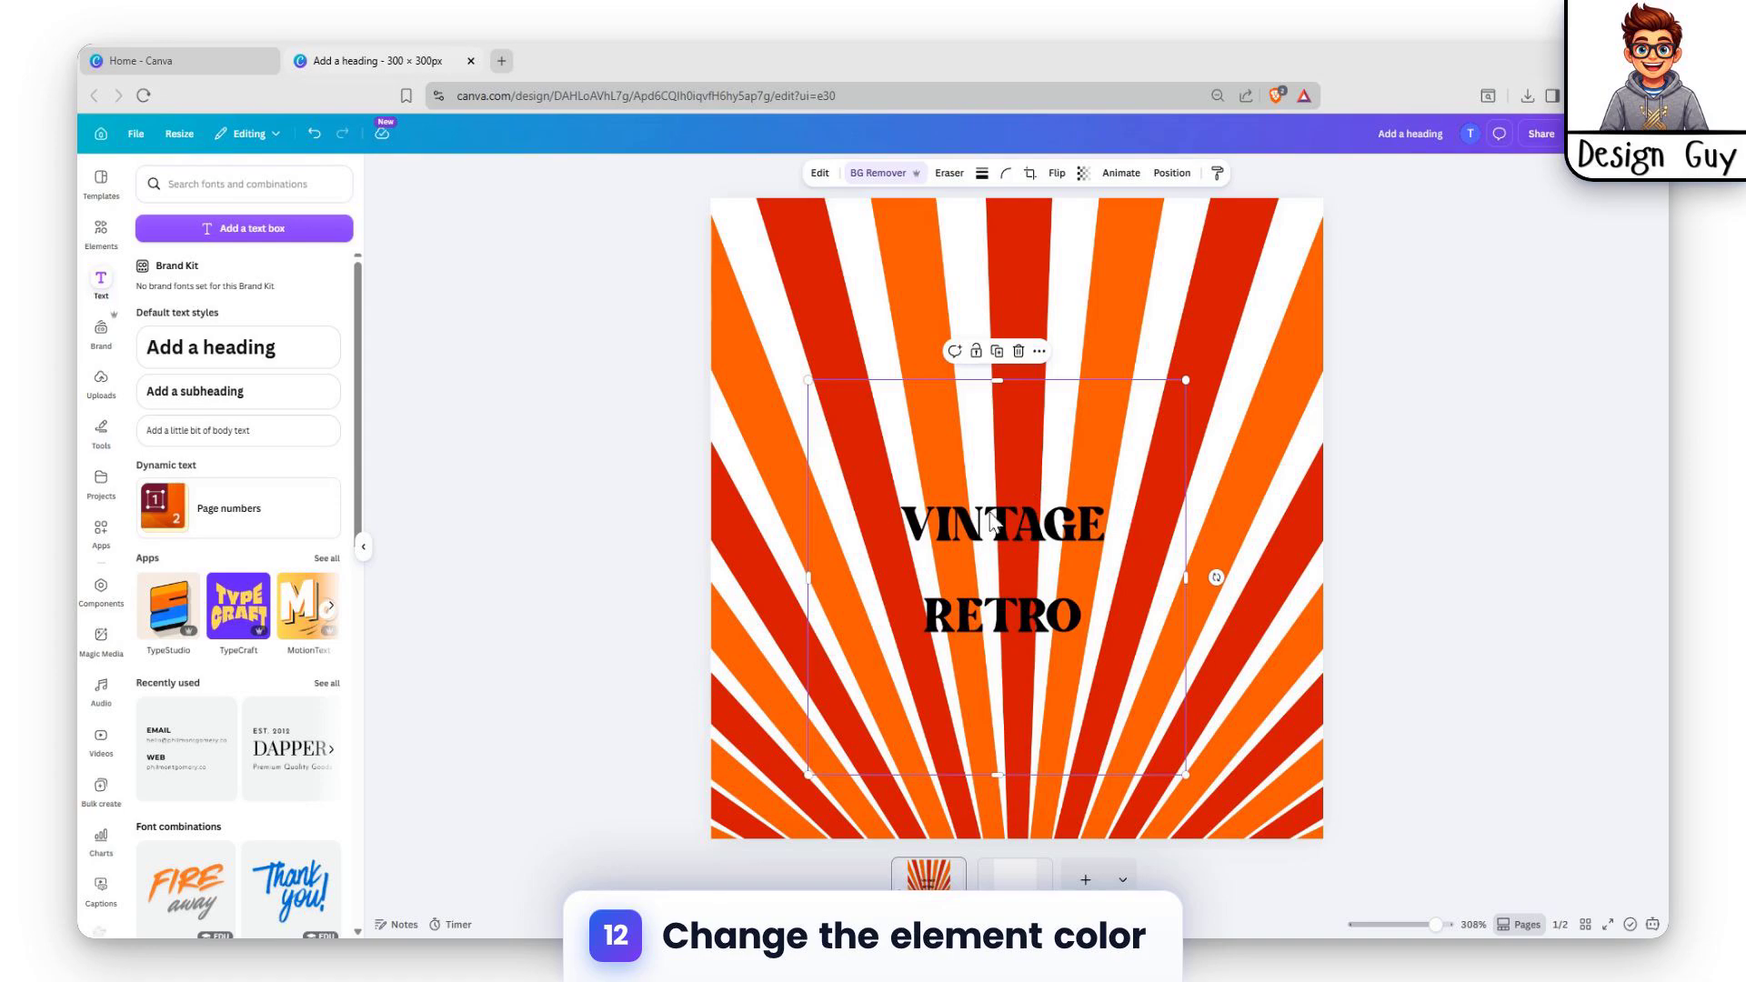
drag(983, 514, 993, 532)
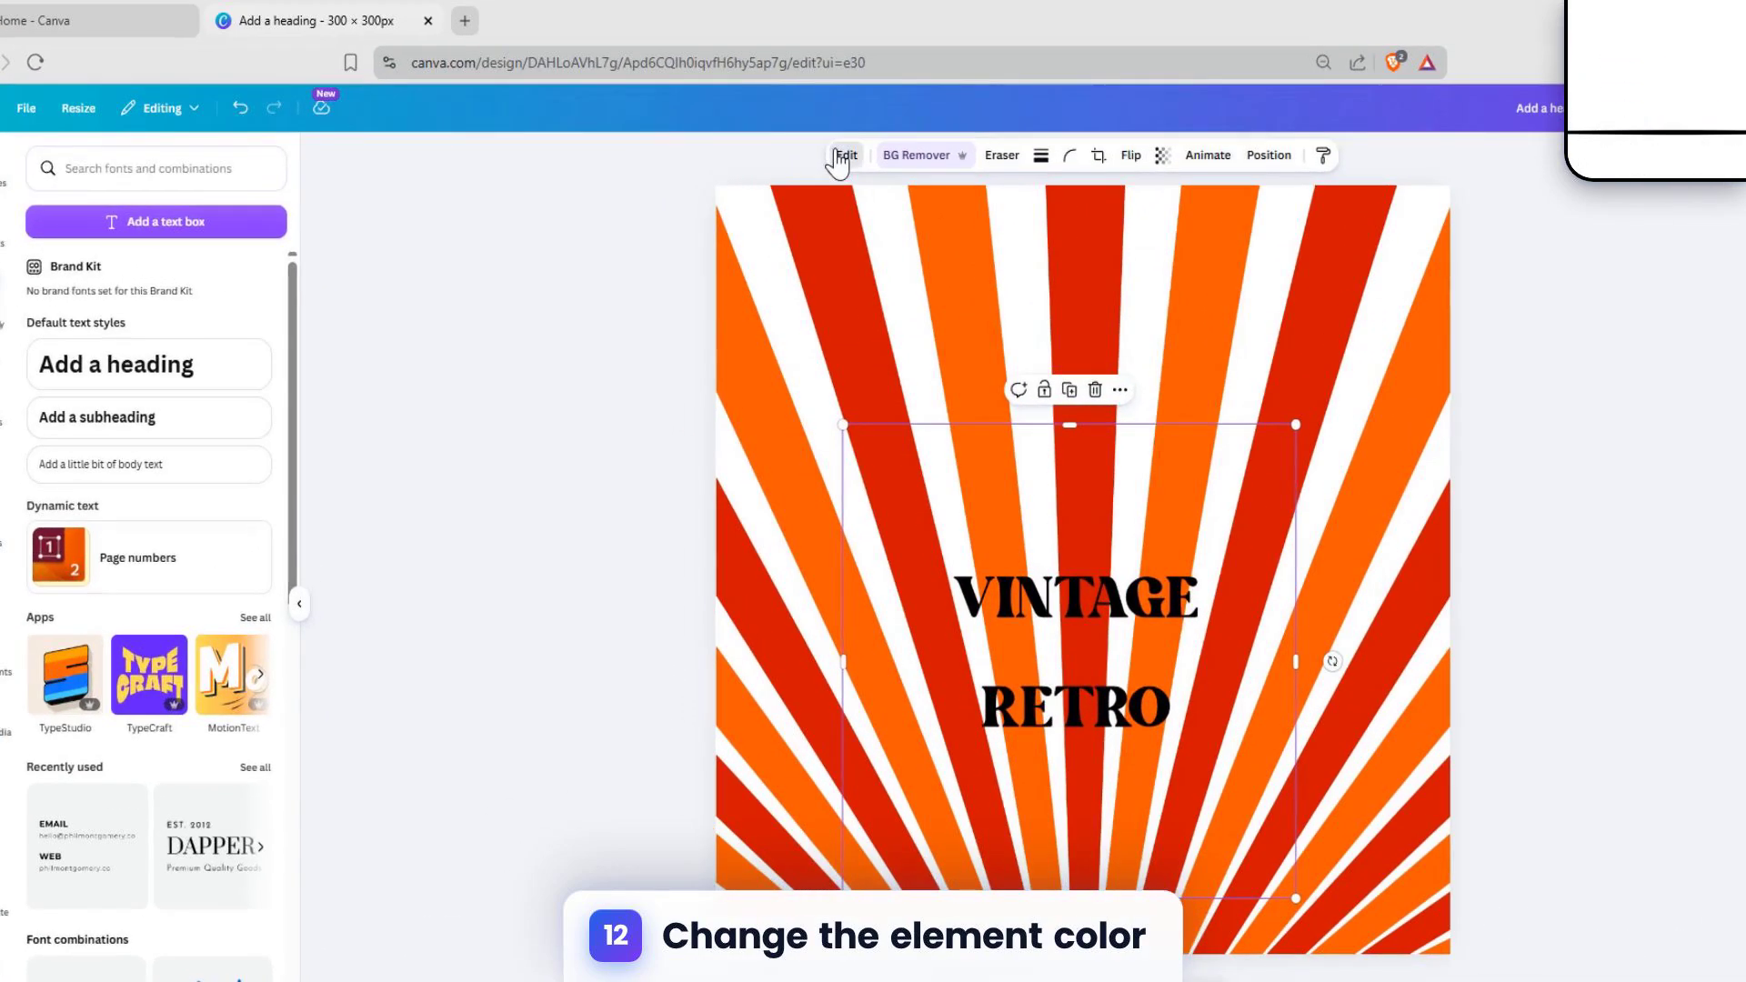
Step: Apply the custom Duotone filter to the VINTAGE RETRO image on the sunburst page
click(820, 173)
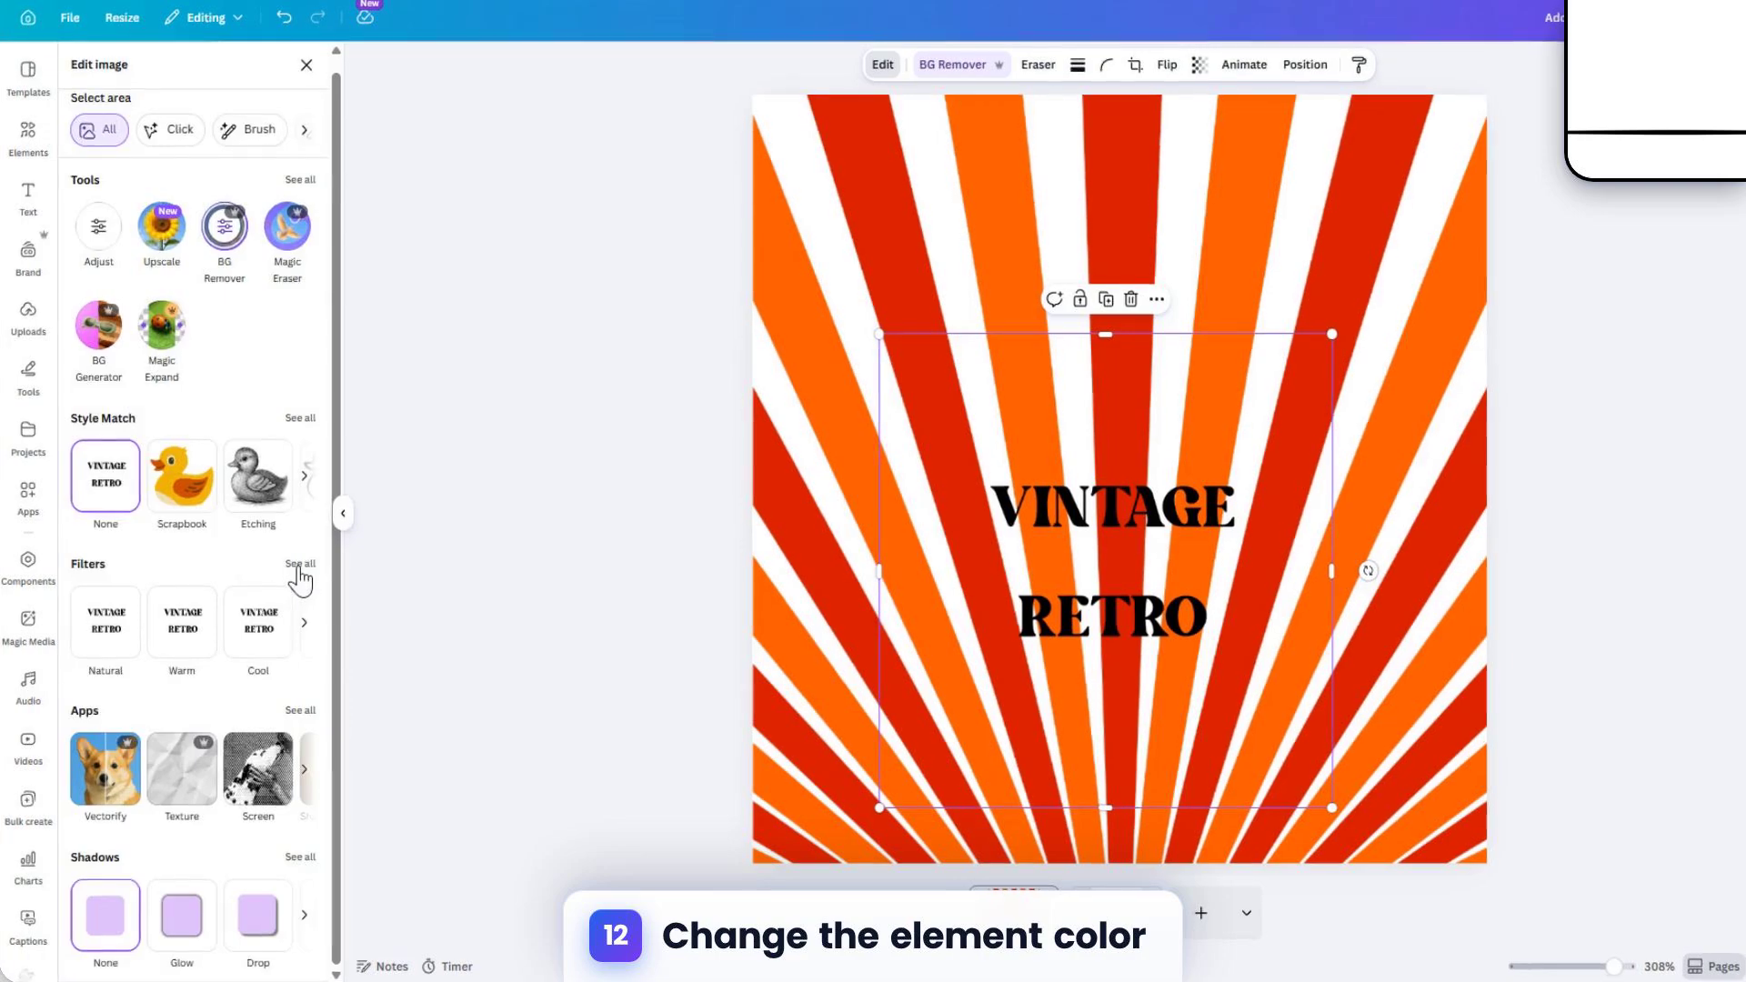
click(328, 588)
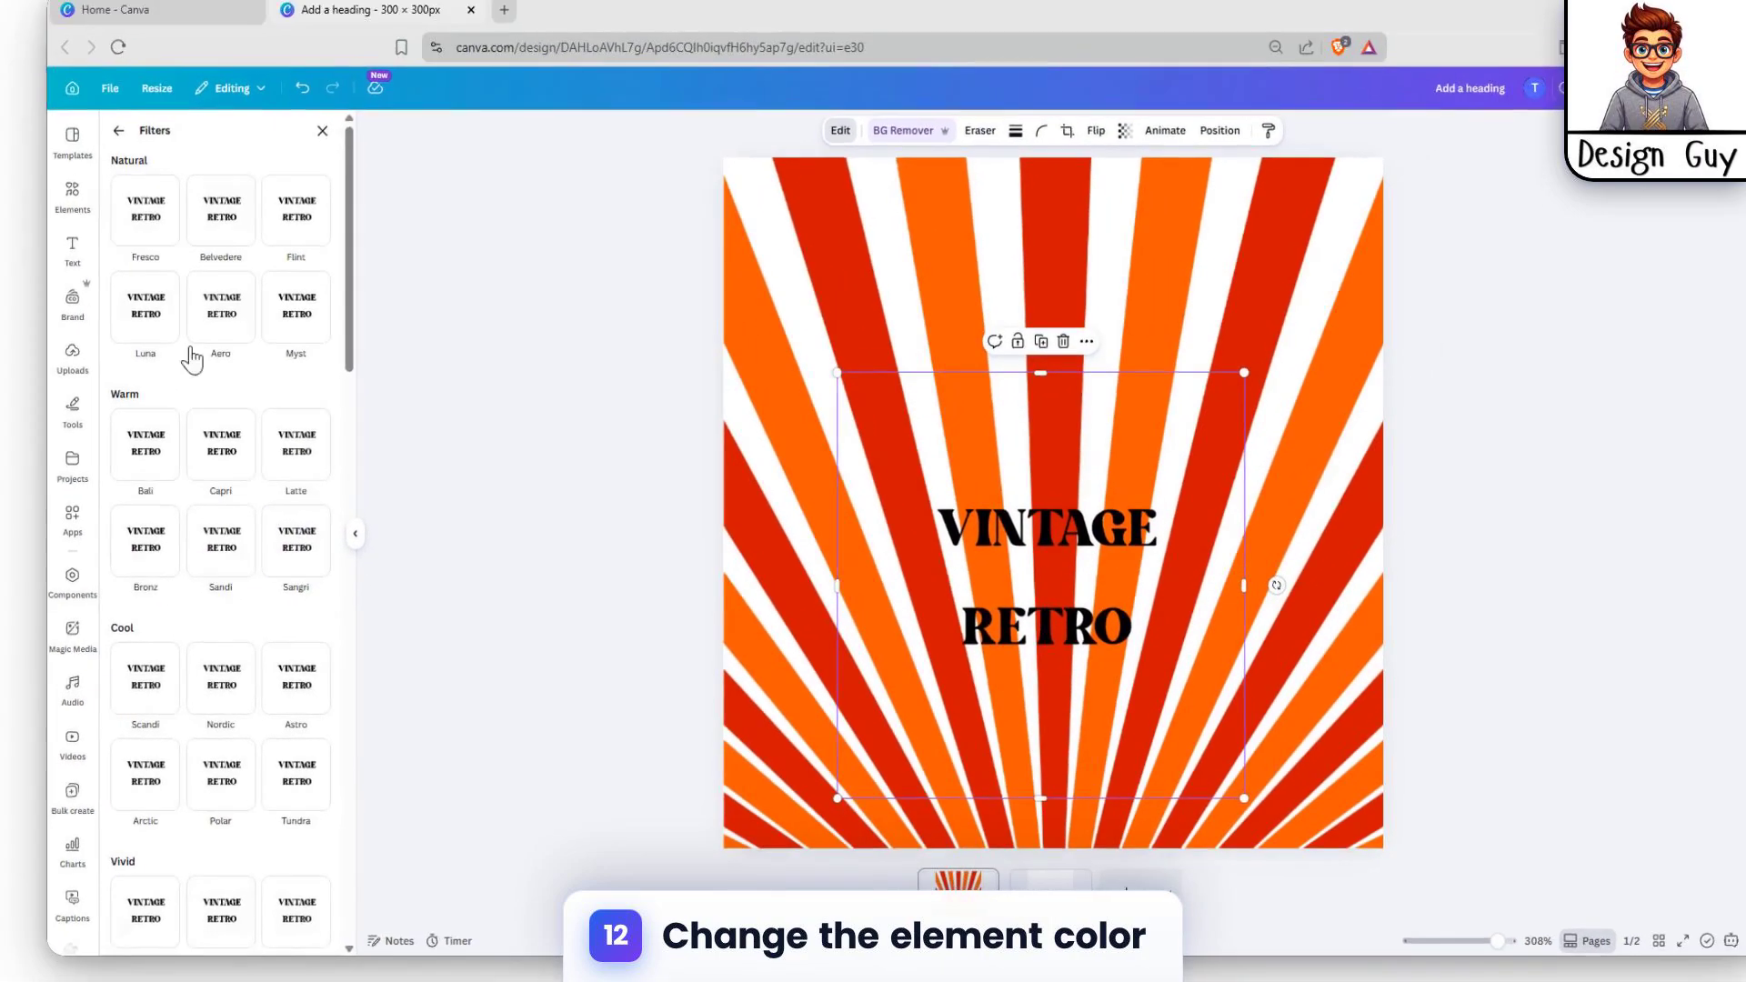
scroll(148, 553, down, 10)
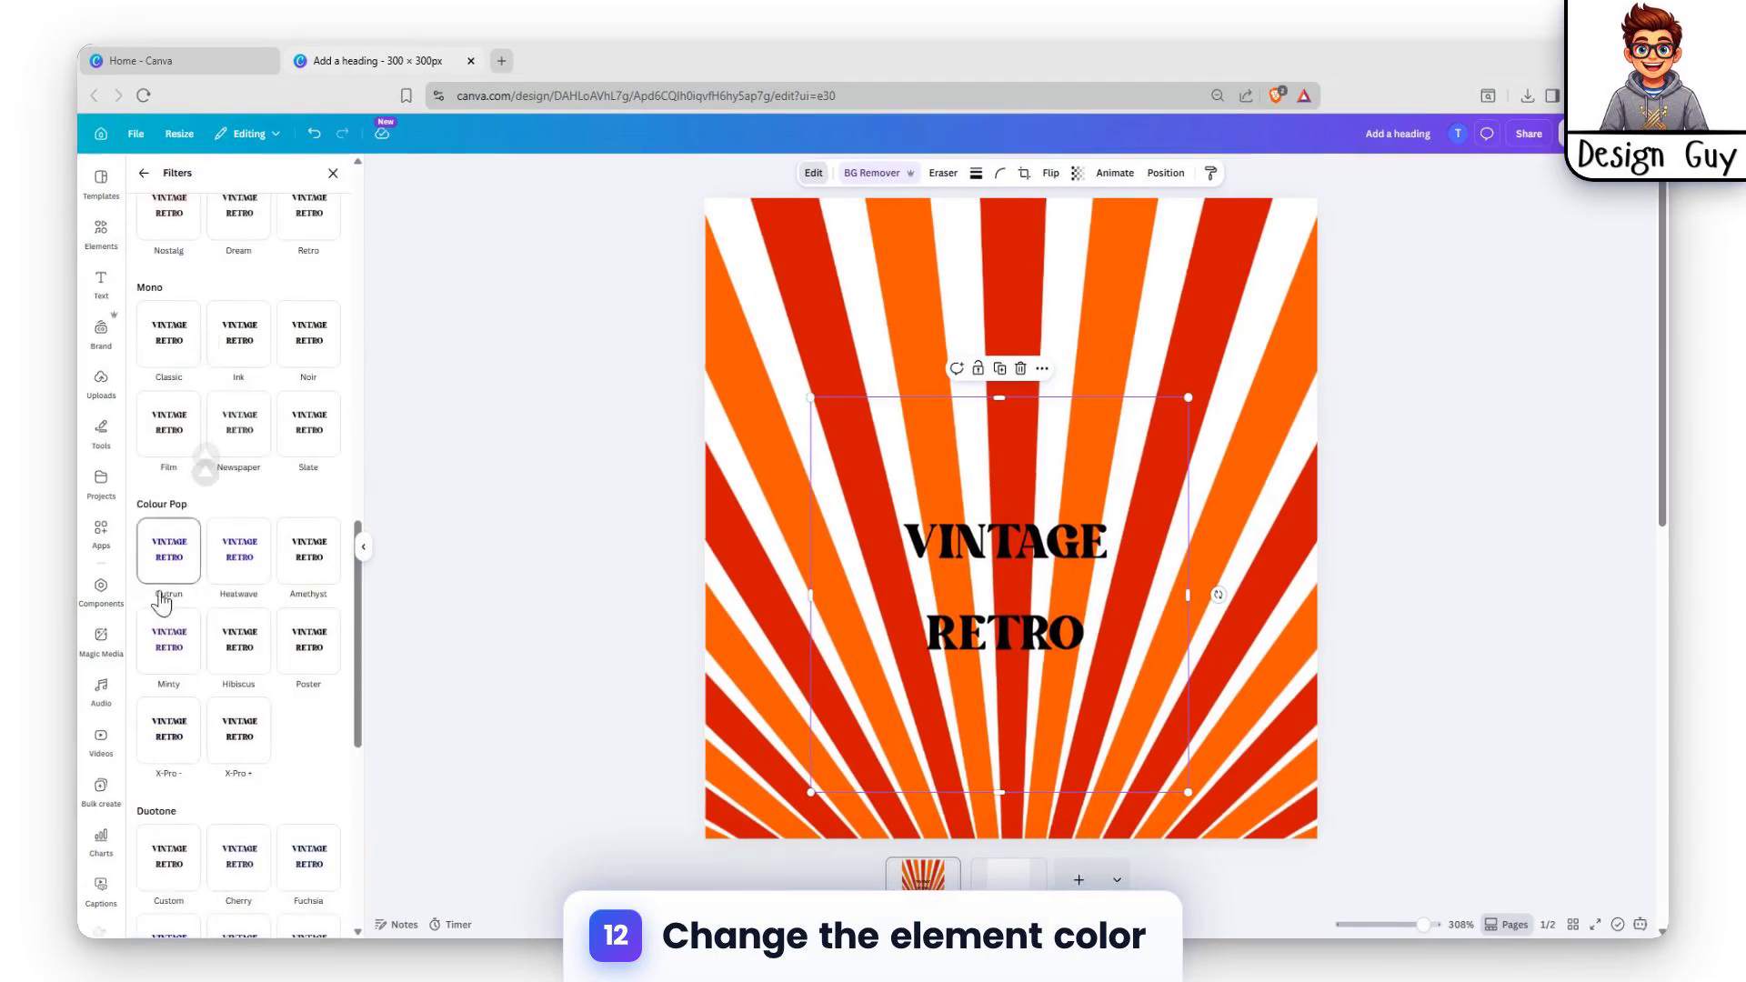
scroll(194, 590, down, 6)
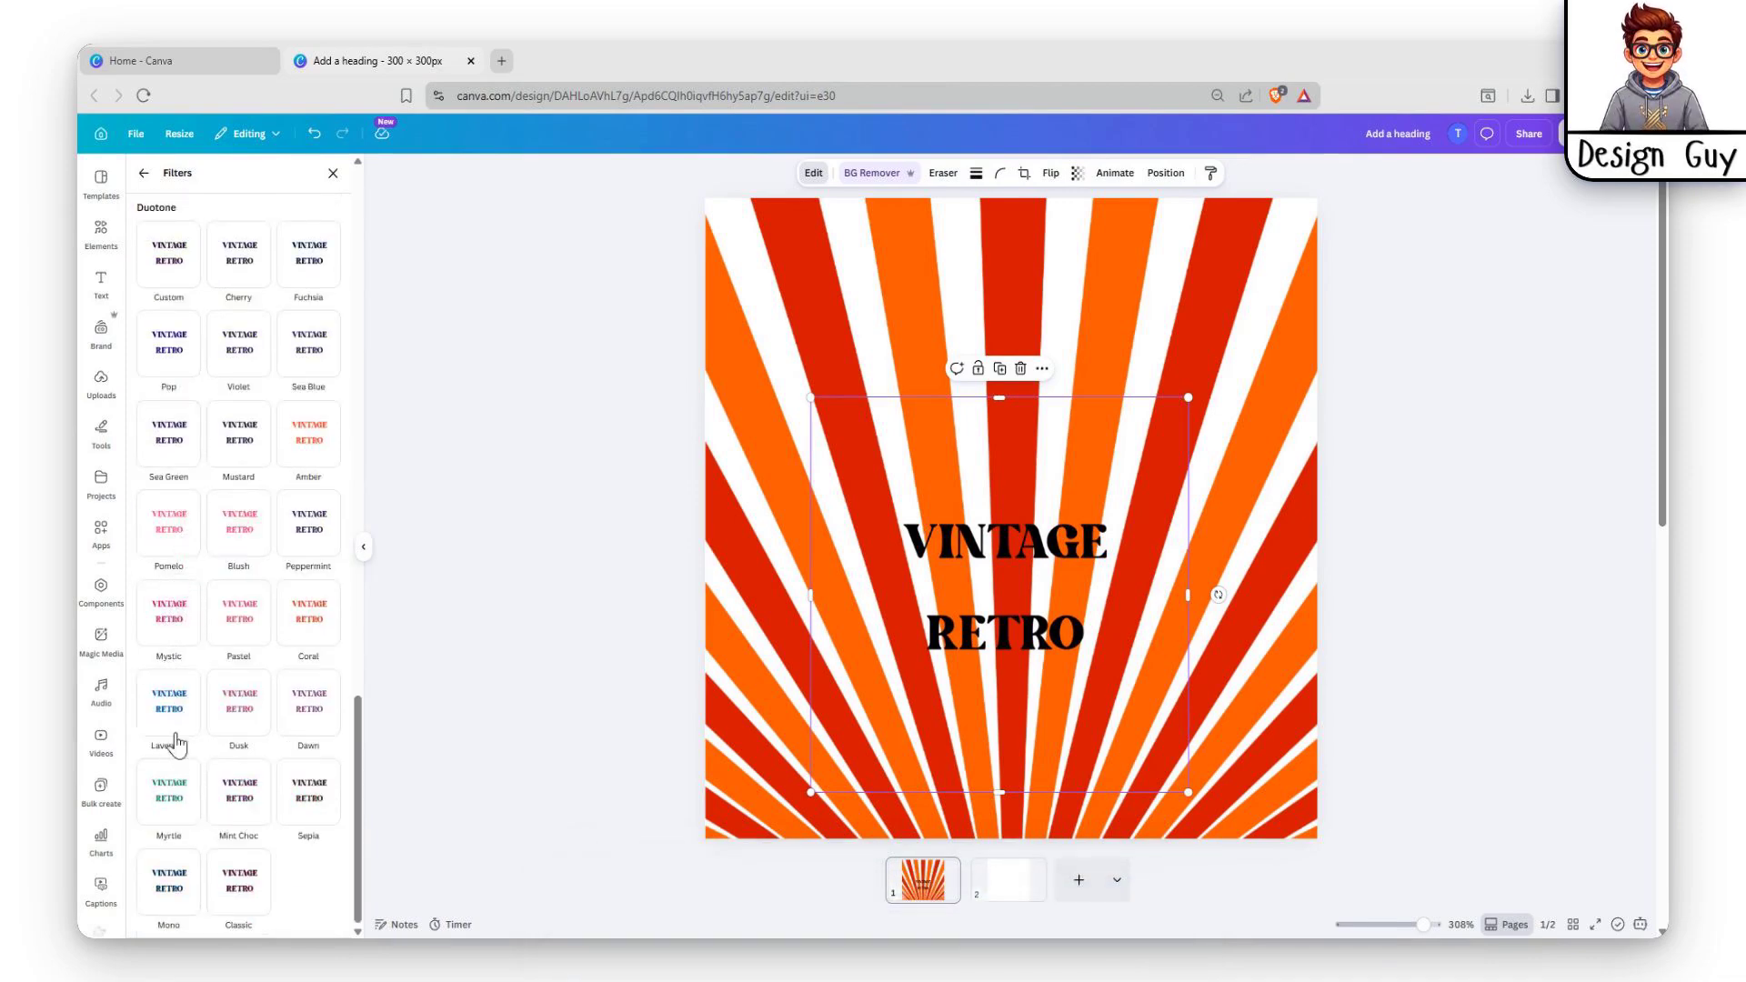
scroll(169, 719, up, 3)
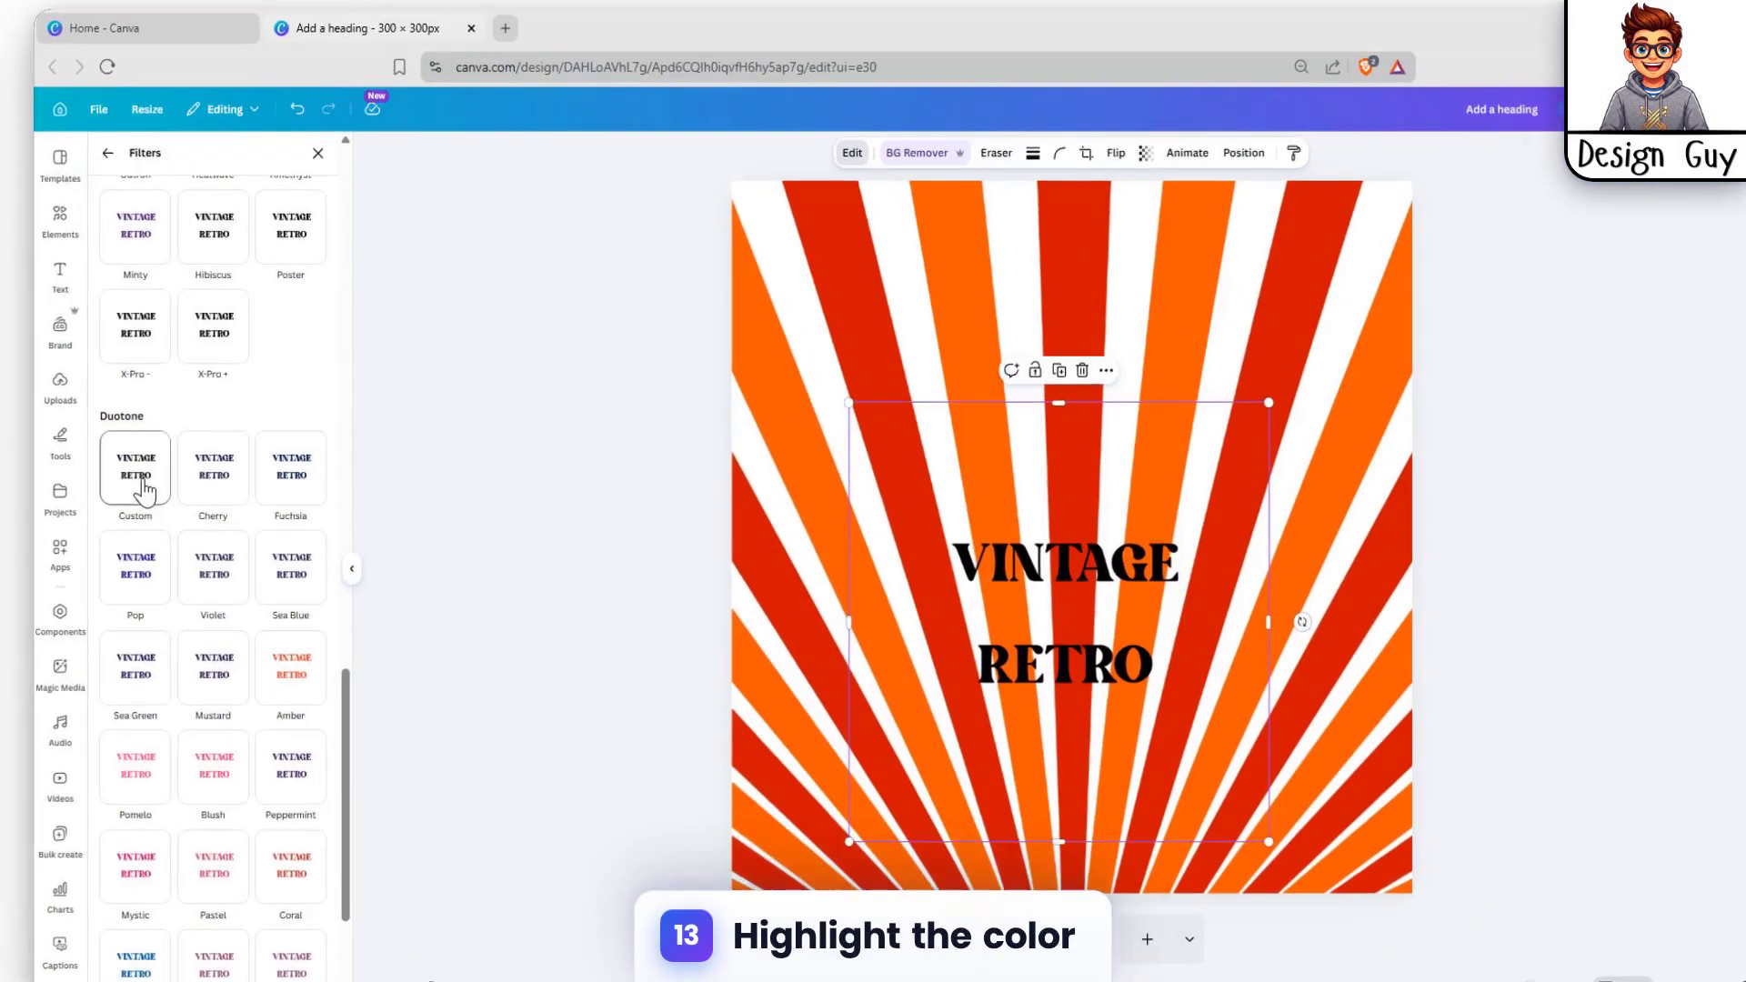
click(144, 490)
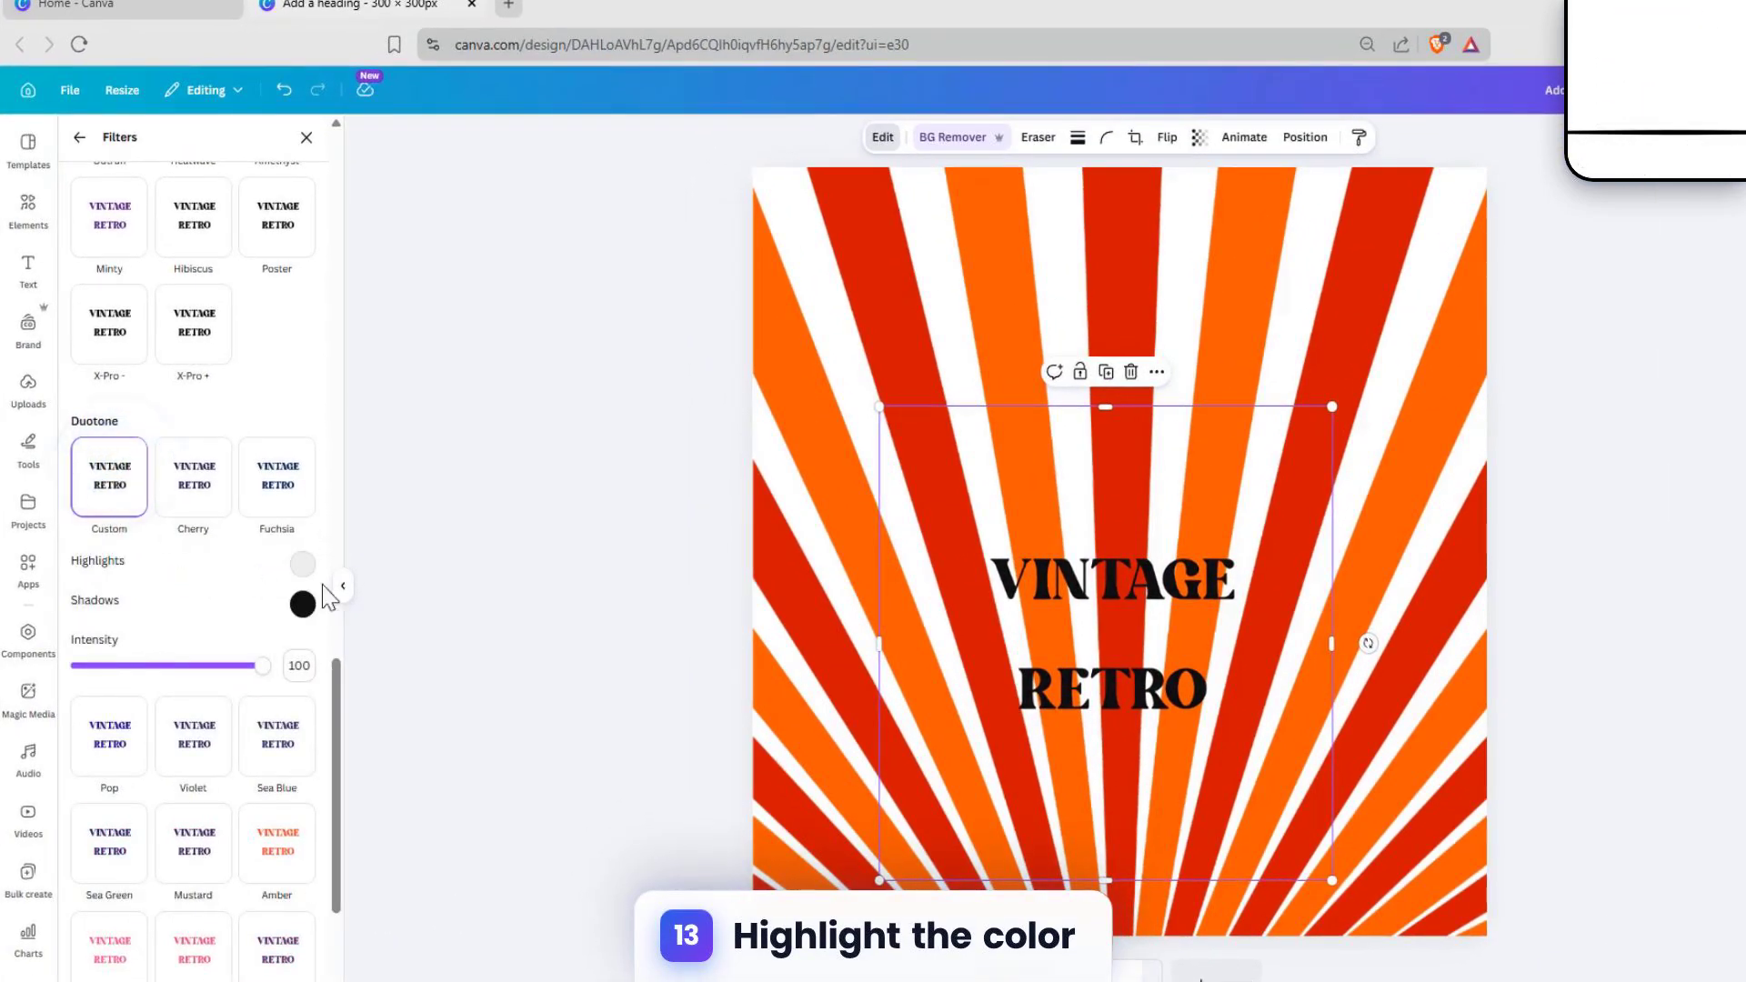
Step: Sample the sunburst's orange #FF5900 for both the highlights and shadows of the image's Duotone filter
click(303, 564)
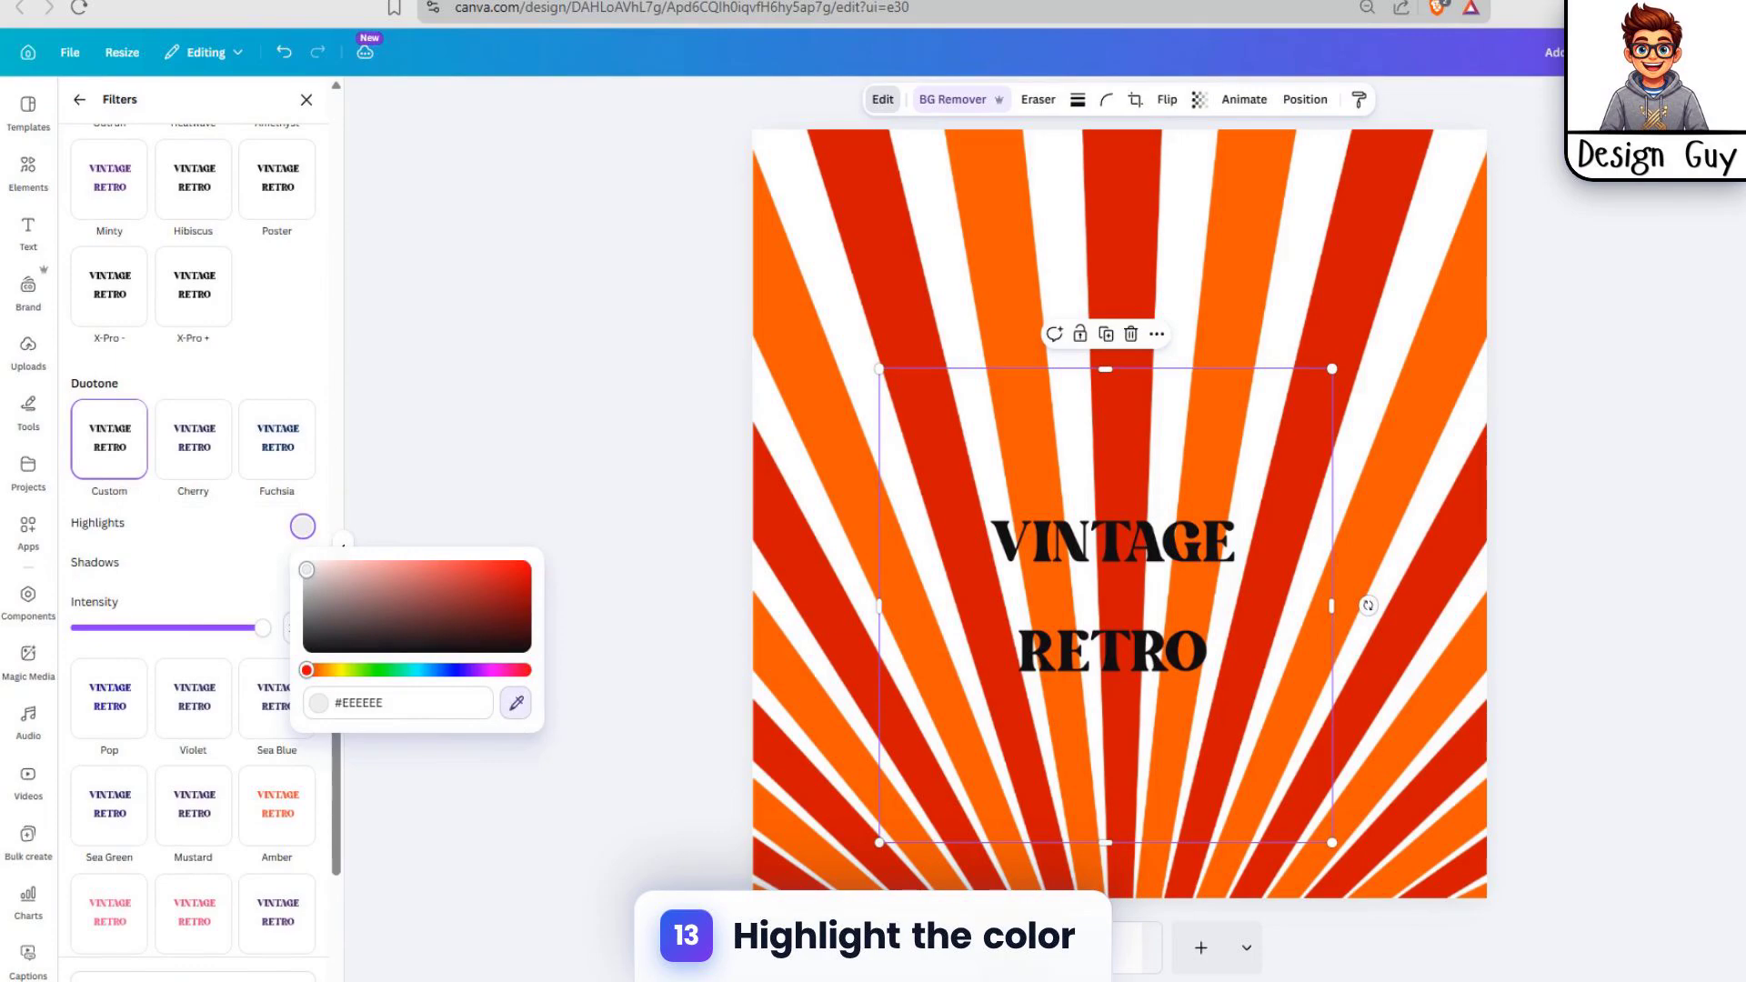
click(818, 359)
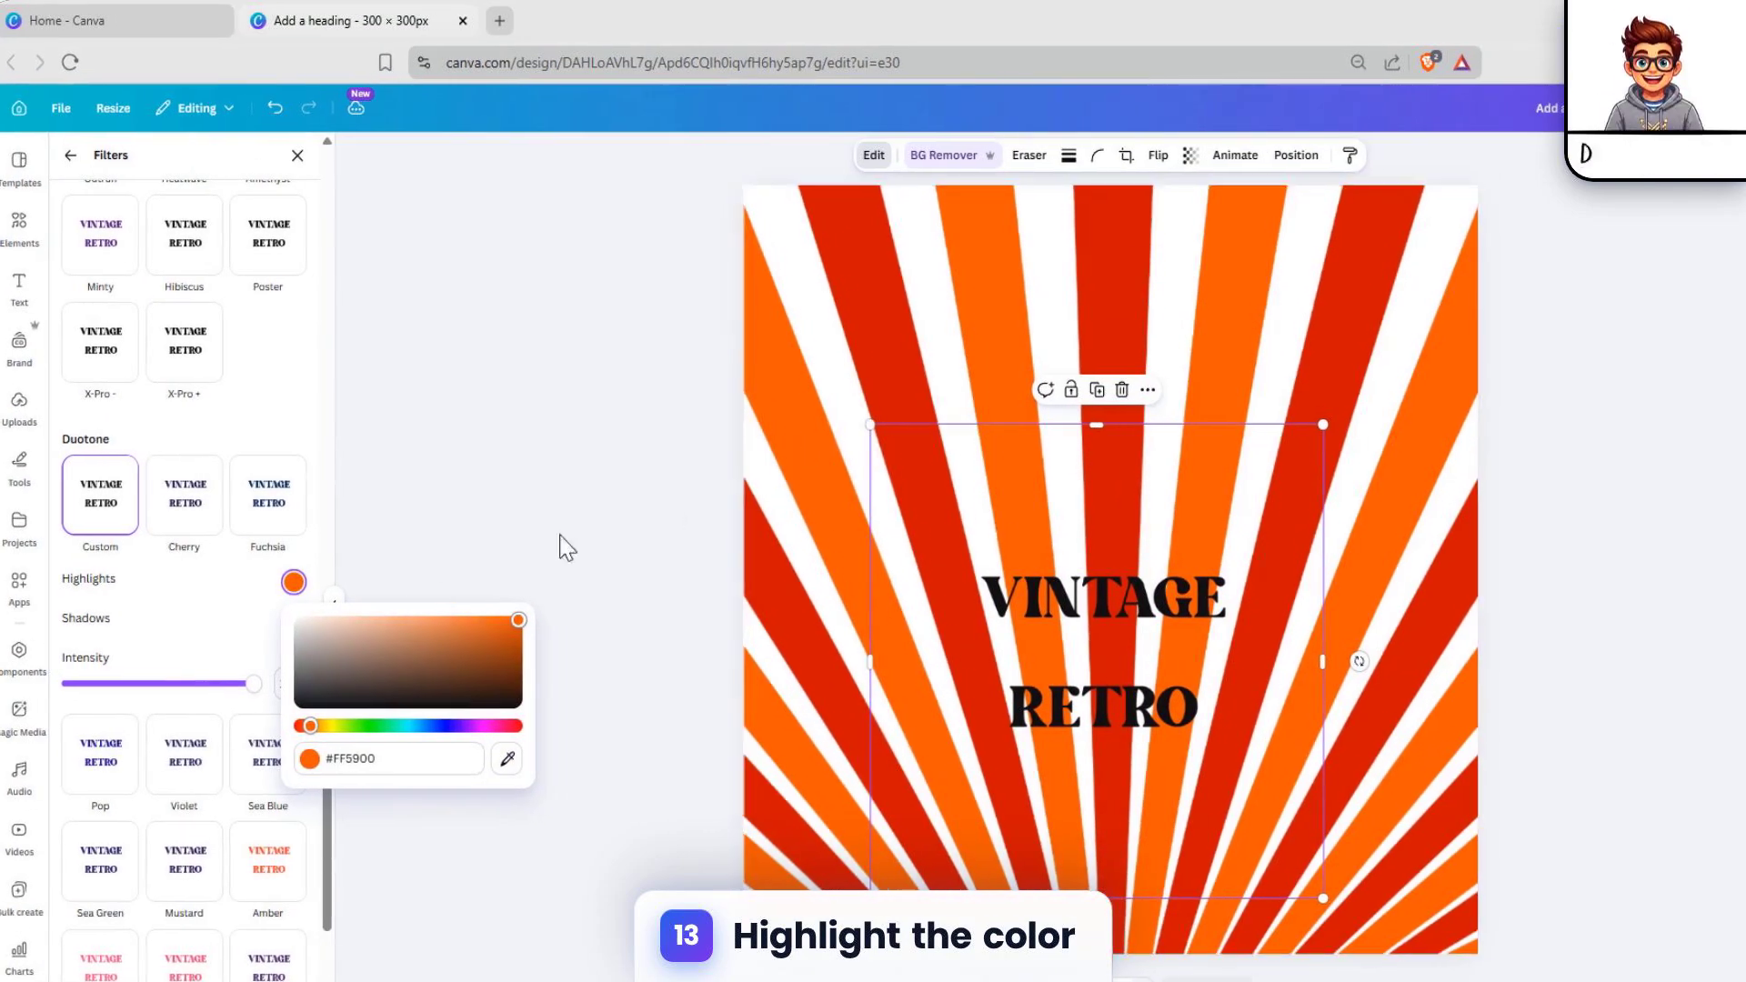
click(221, 611)
click(292, 622)
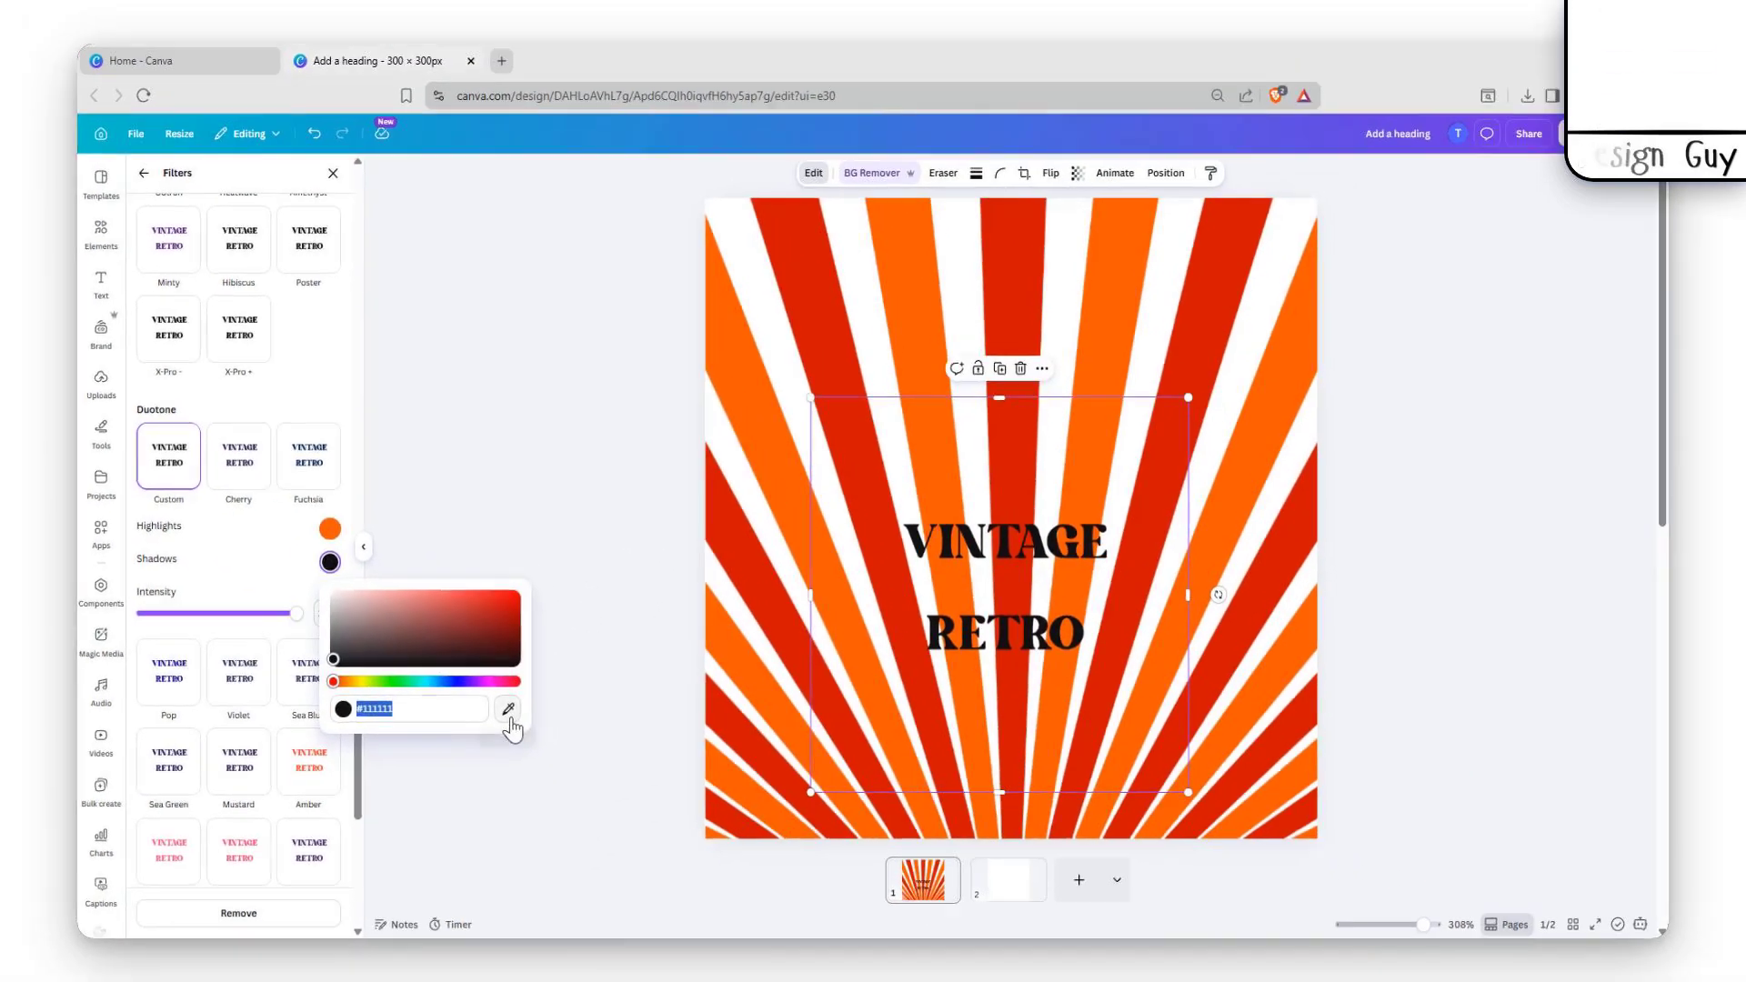
click(516, 725)
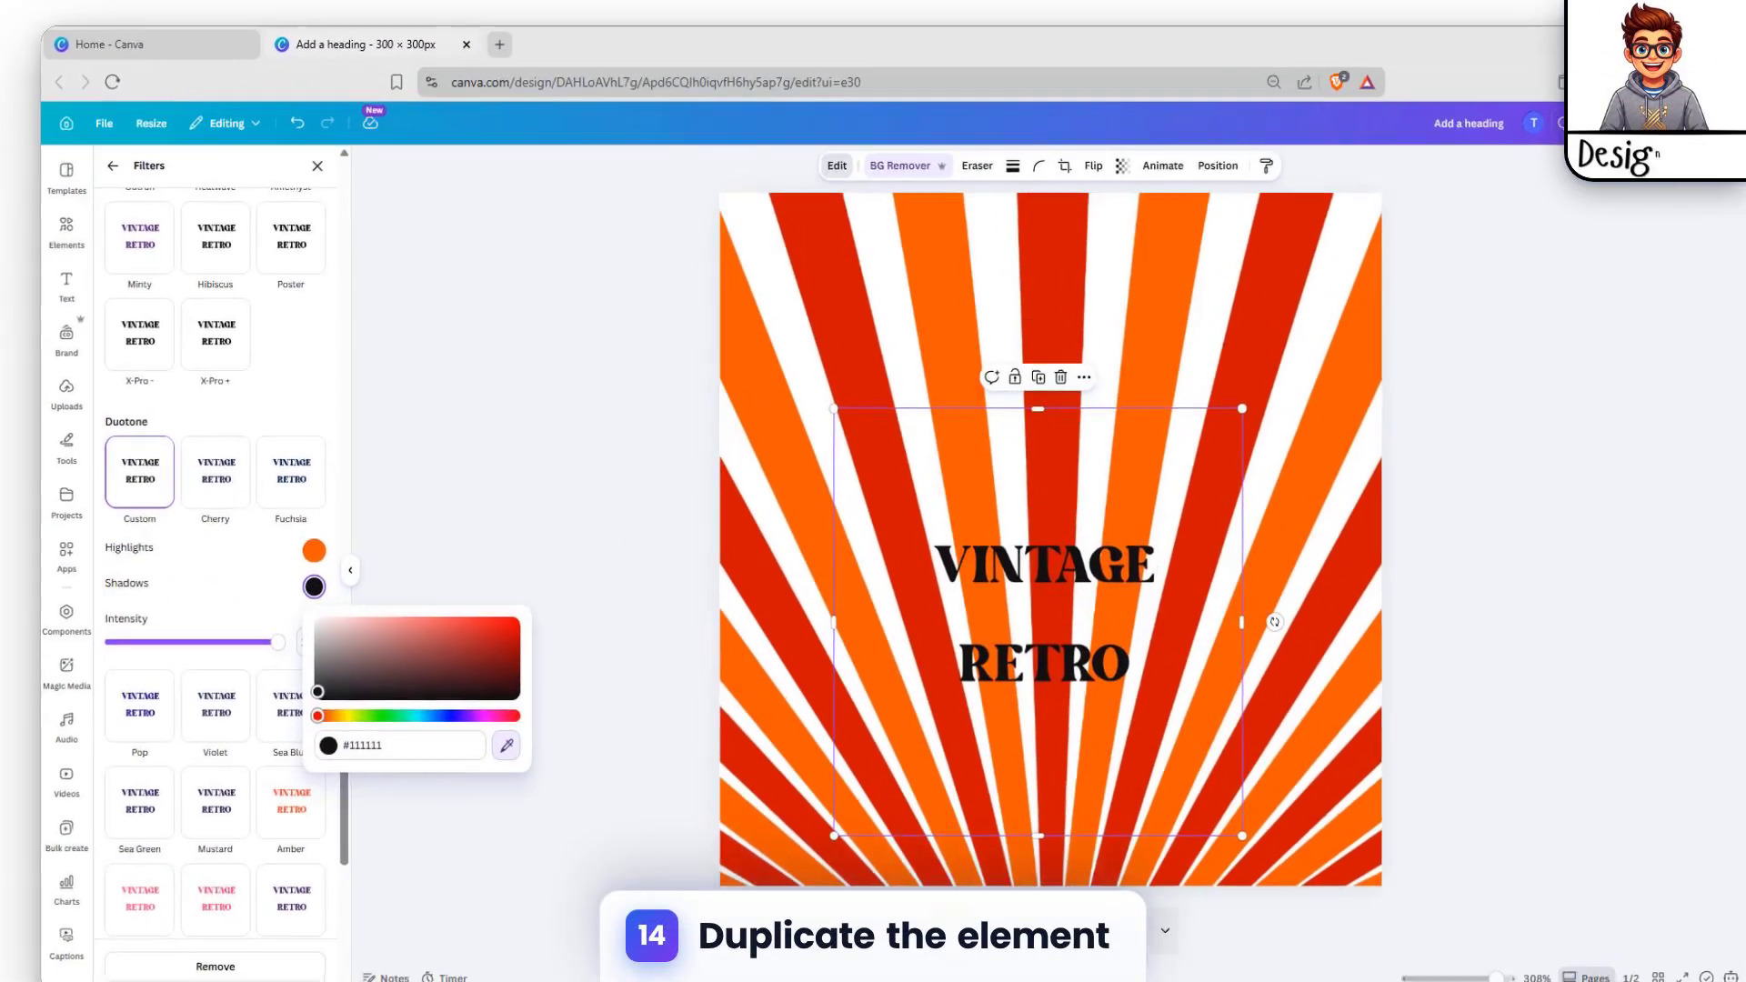
click(754, 400)
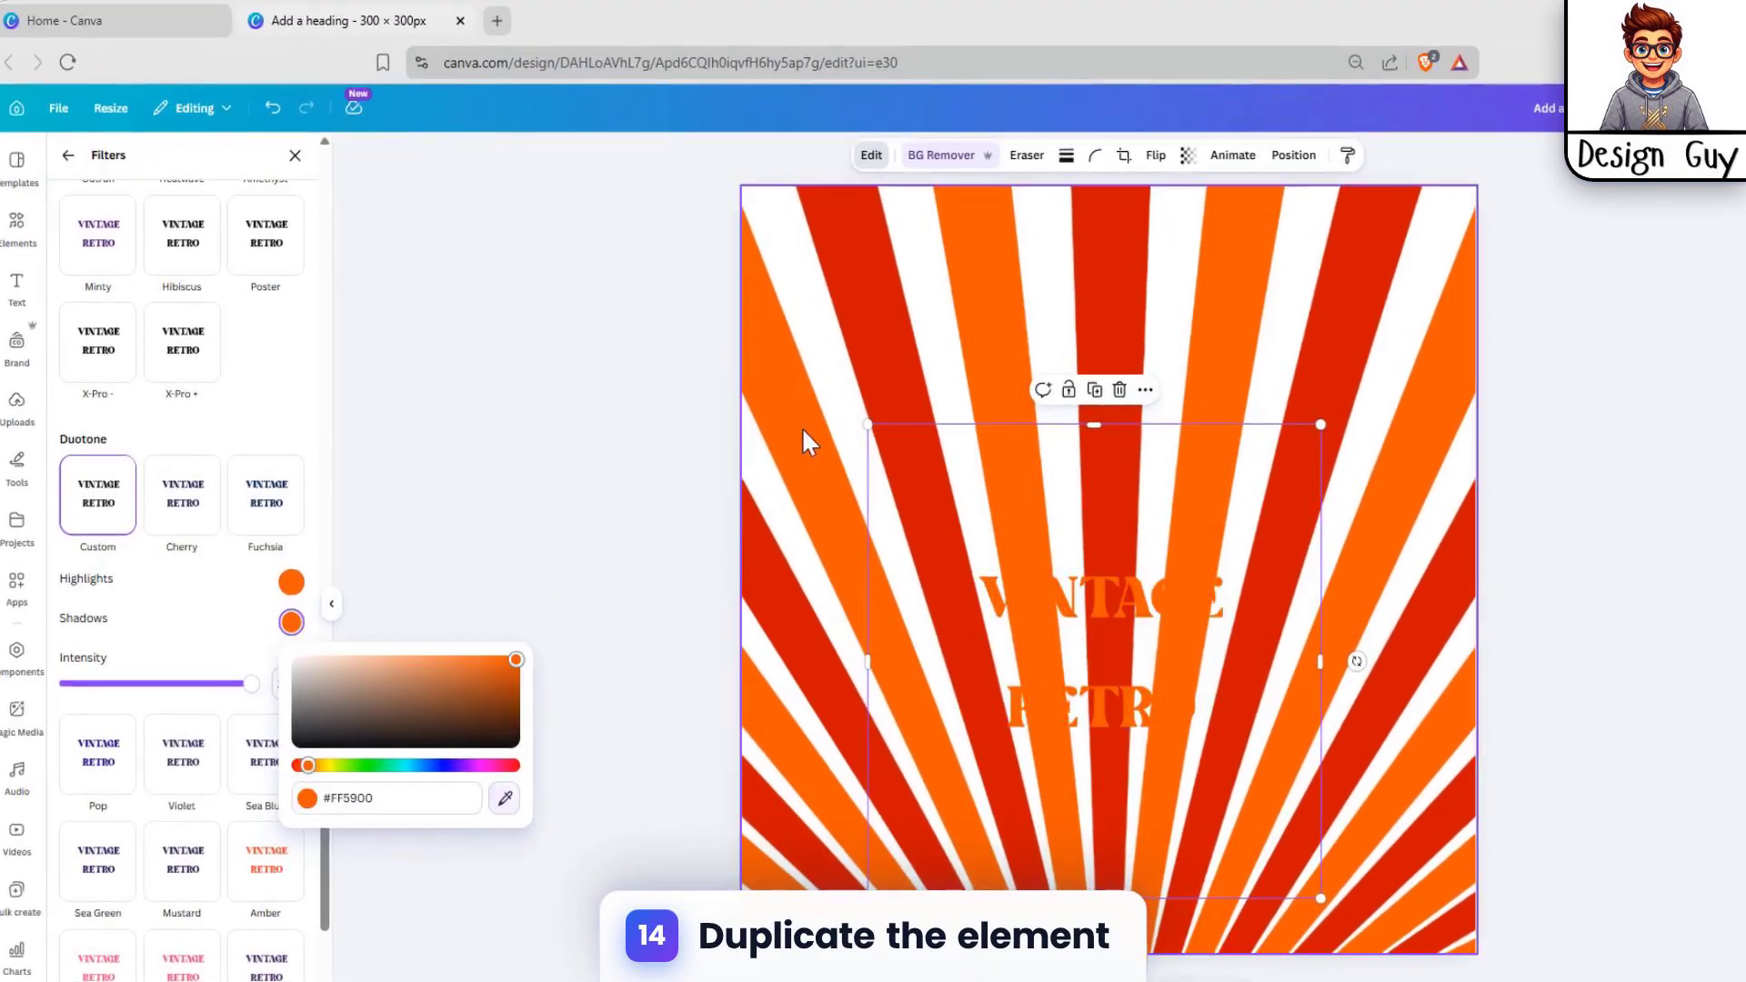
click(1420, 402)
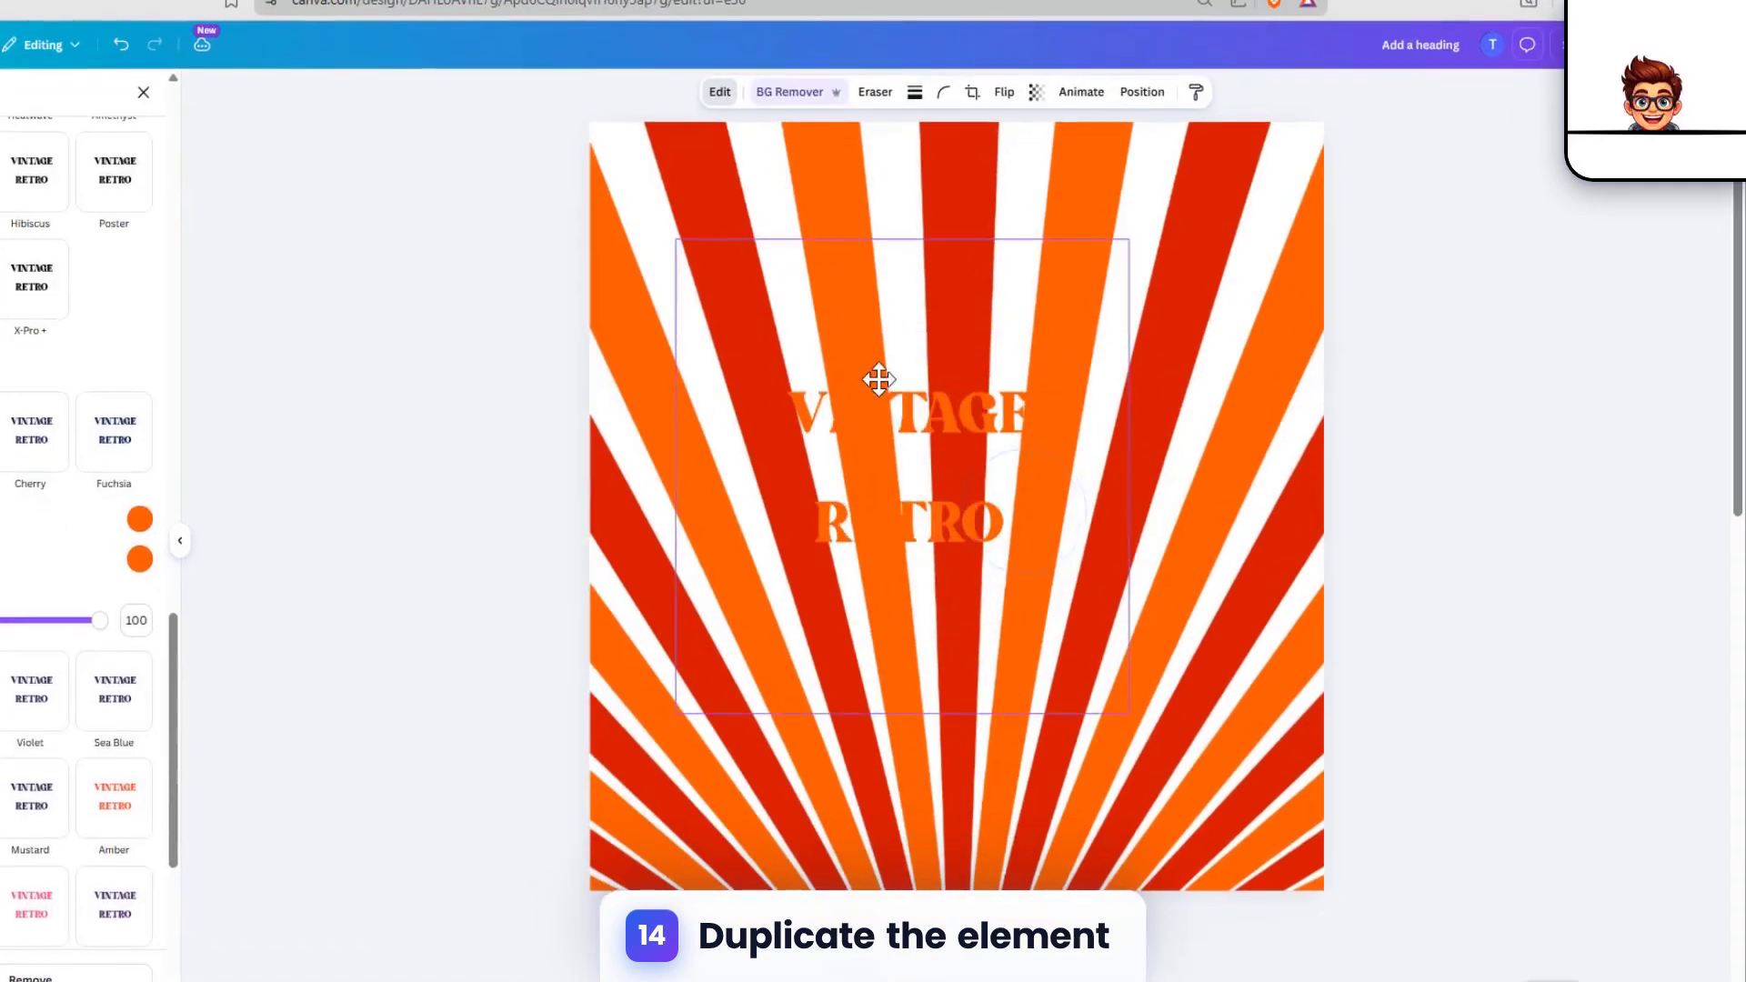
Step: Duplicate the orange VINTAGE RETRO image on page 2 and place the copy below the original
click(903, 401)
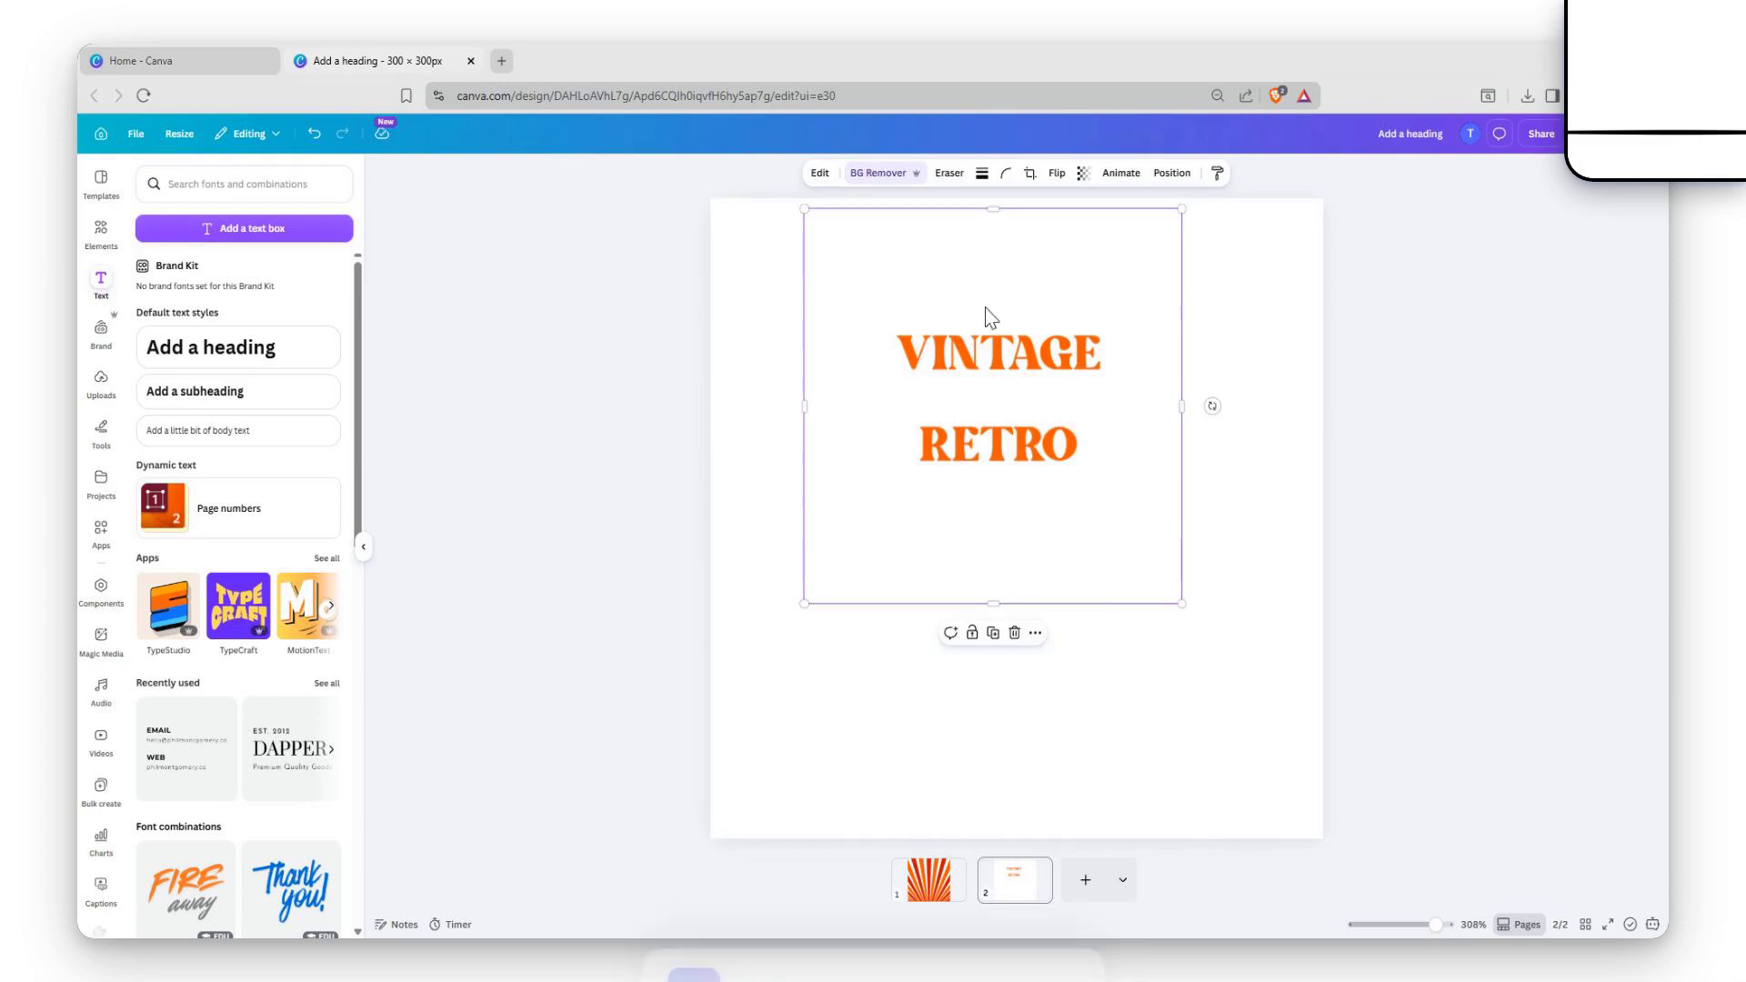
key(ctrl+d)
drag(1107, 428, 1071, 582)
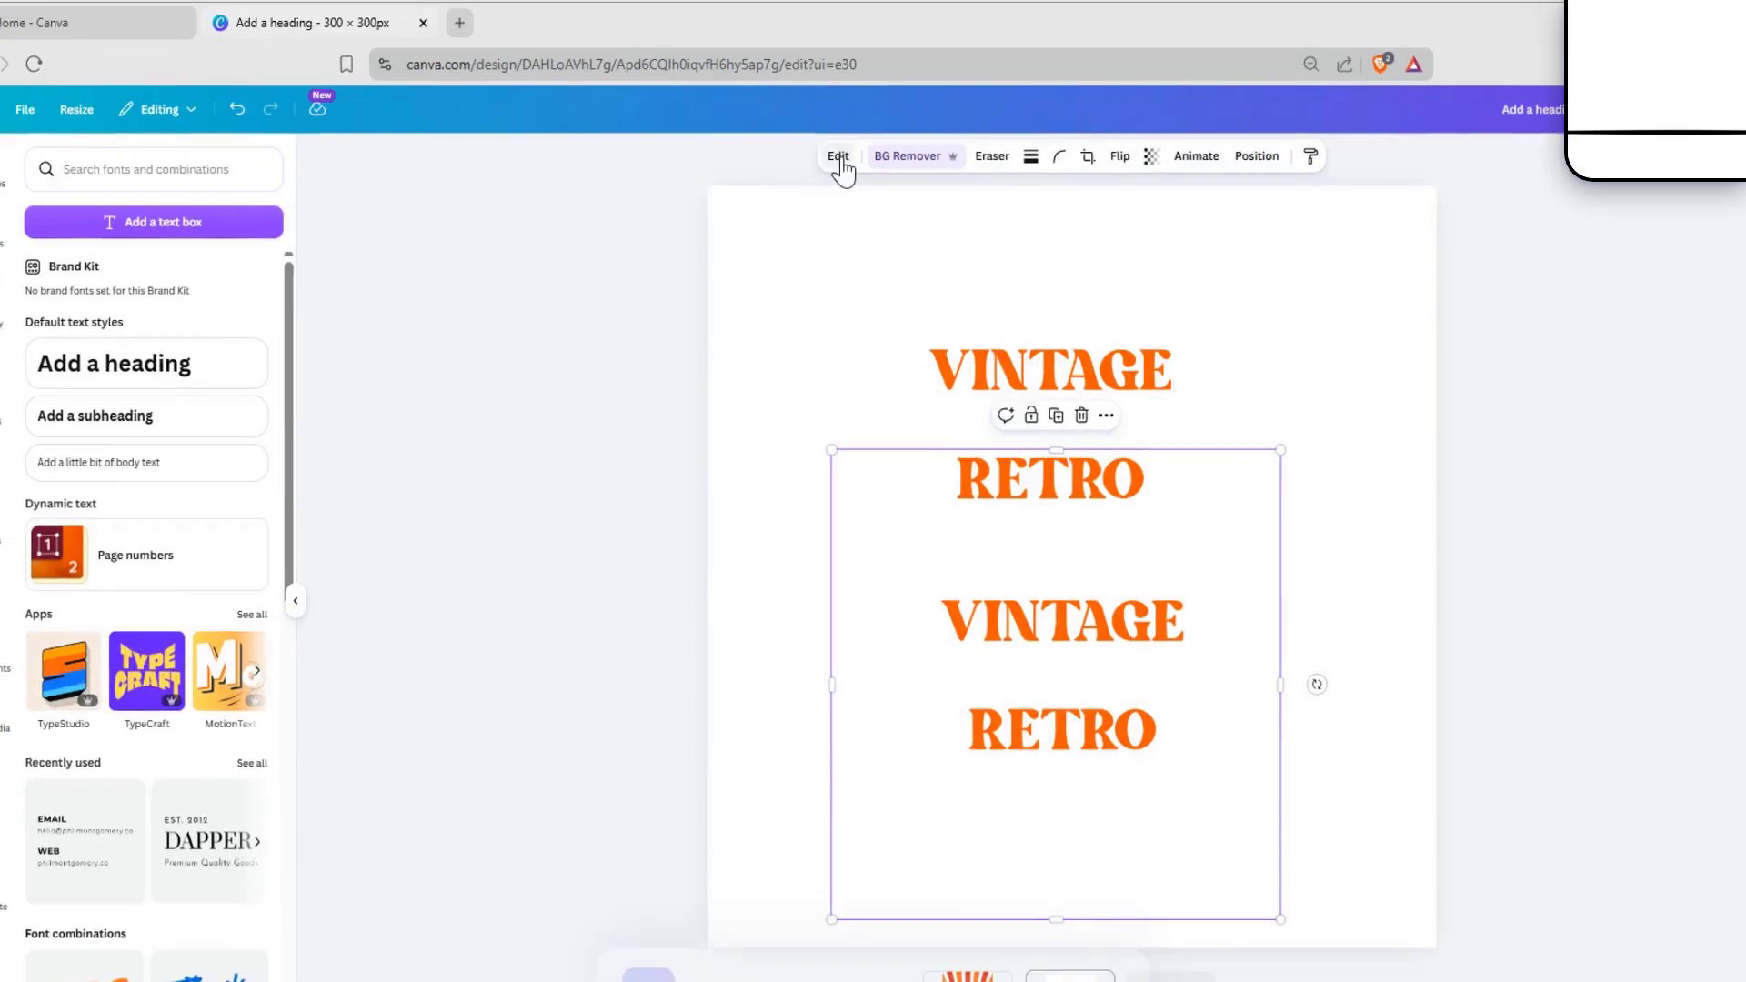
Step: Set the Duotone highlights and shadows of the lower VINTAGE RETRO copy to the sunburst's red #D11500
click(819, 173)
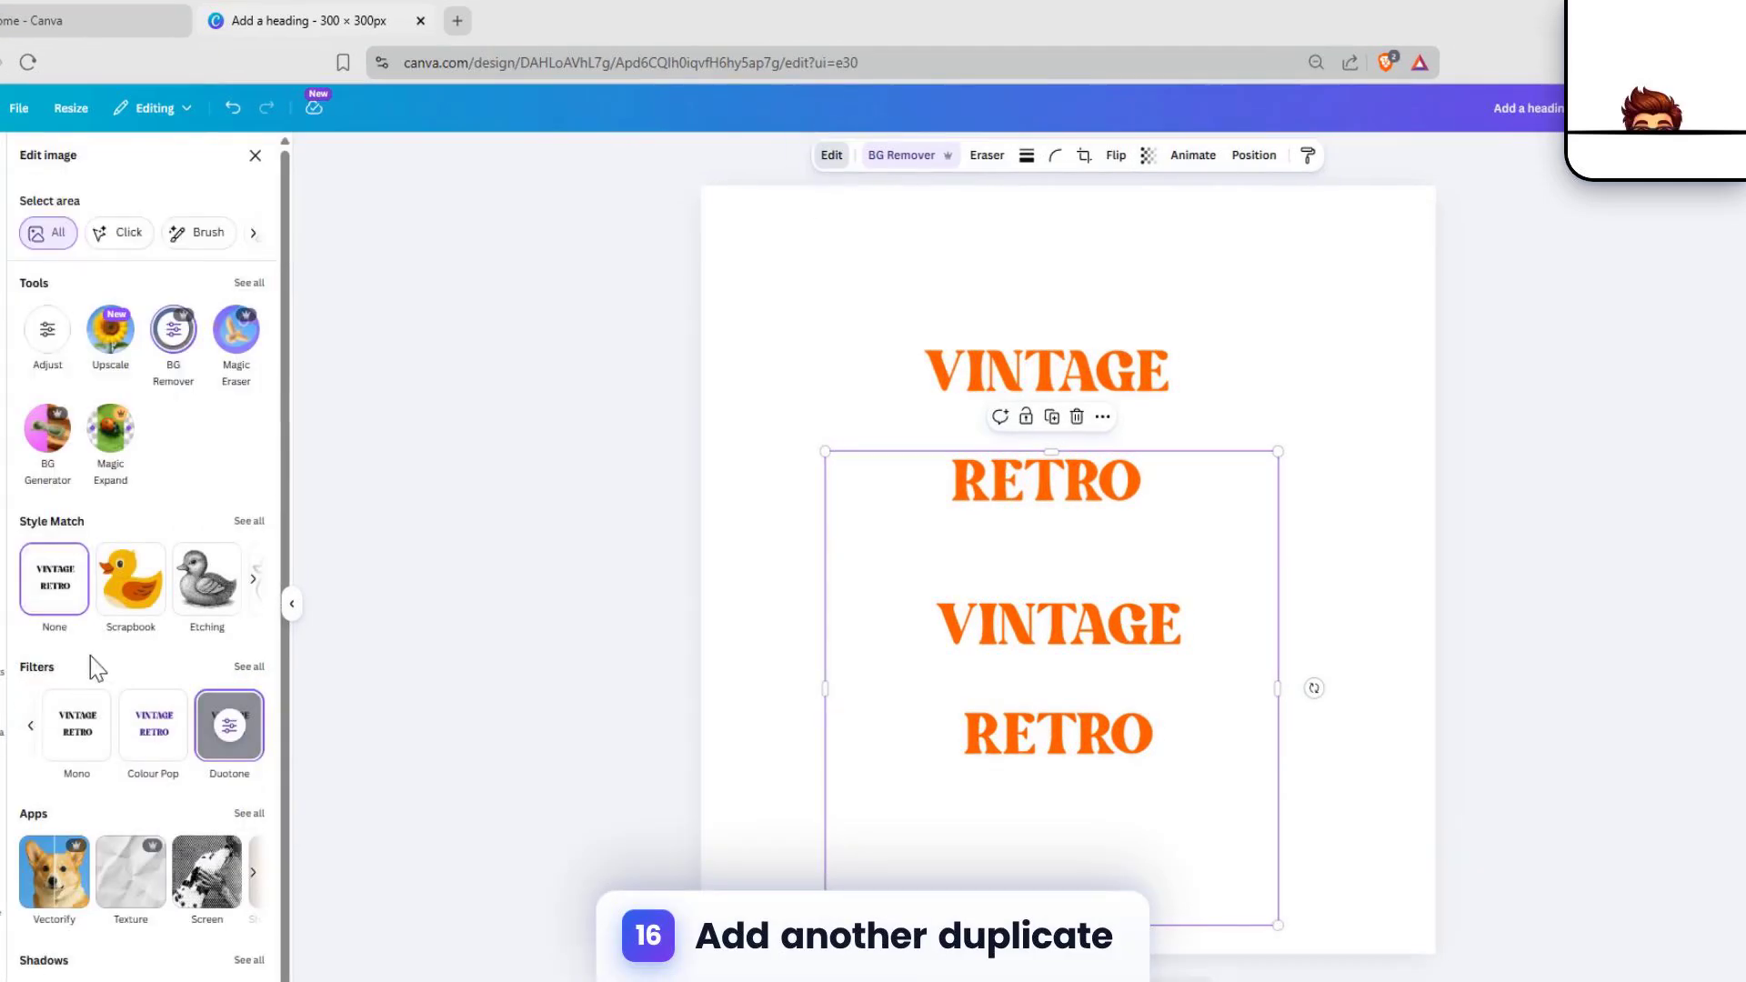
click(300, 667)
scroll(143, 623, down, 10)
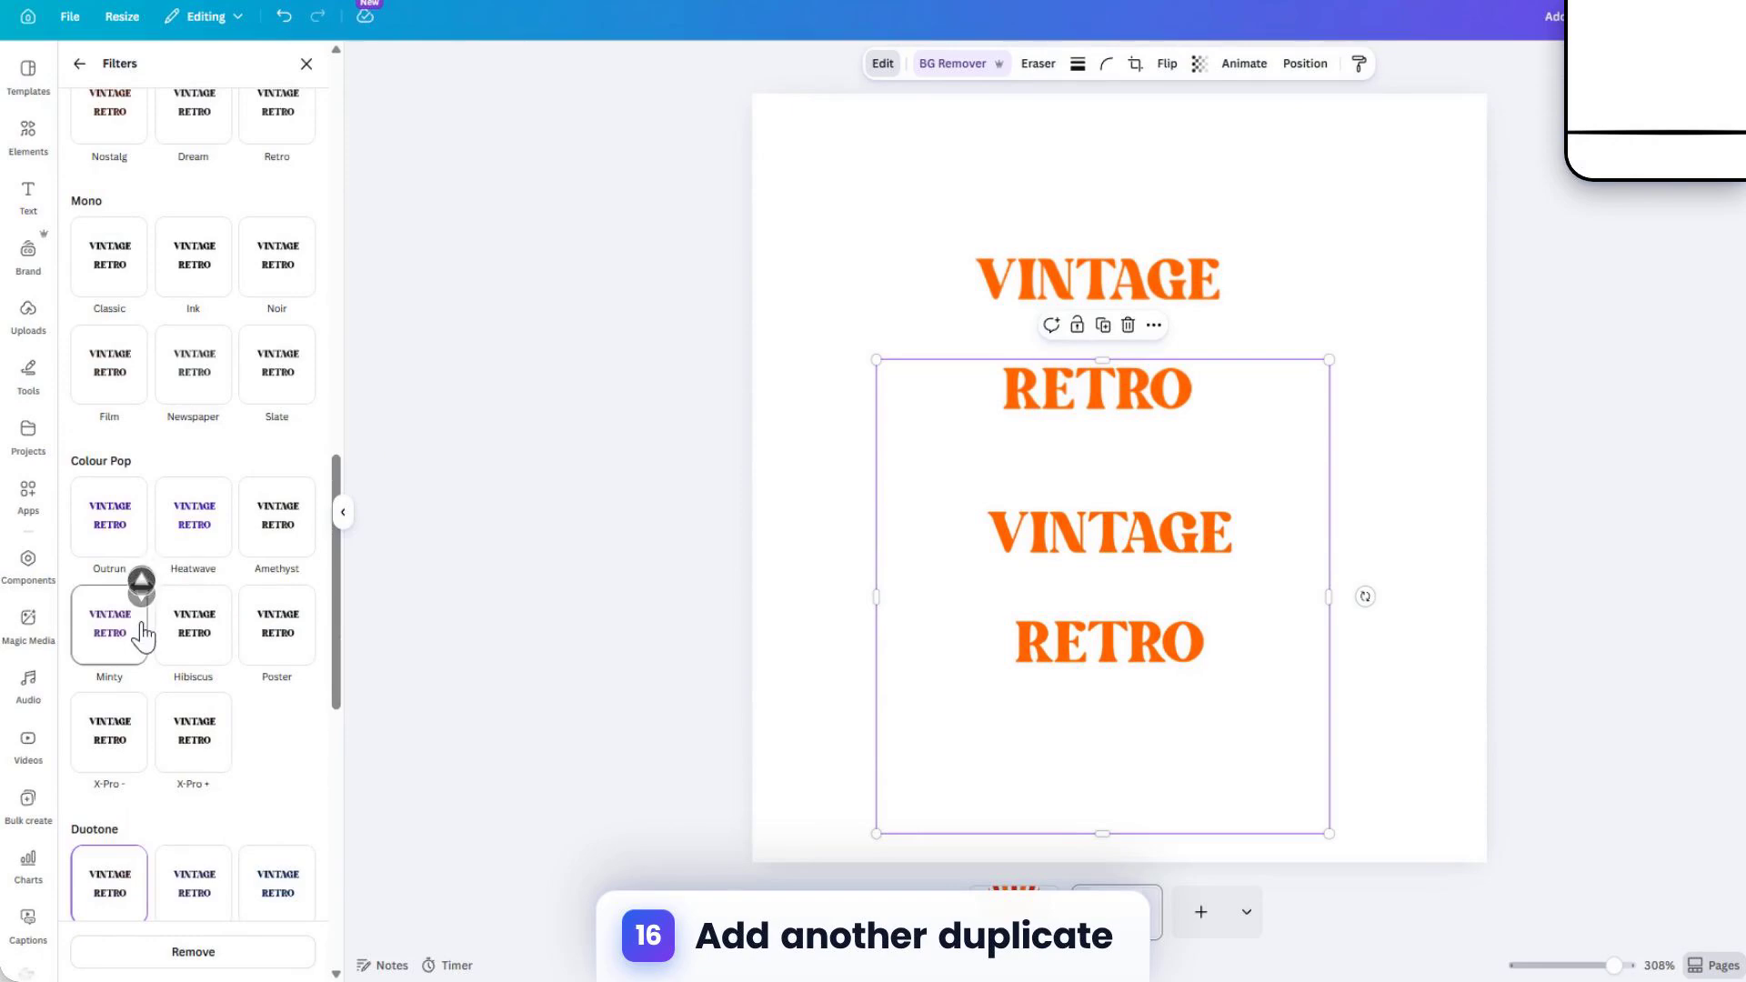
scroll(143, 634, down, 3)
click(303, 732)
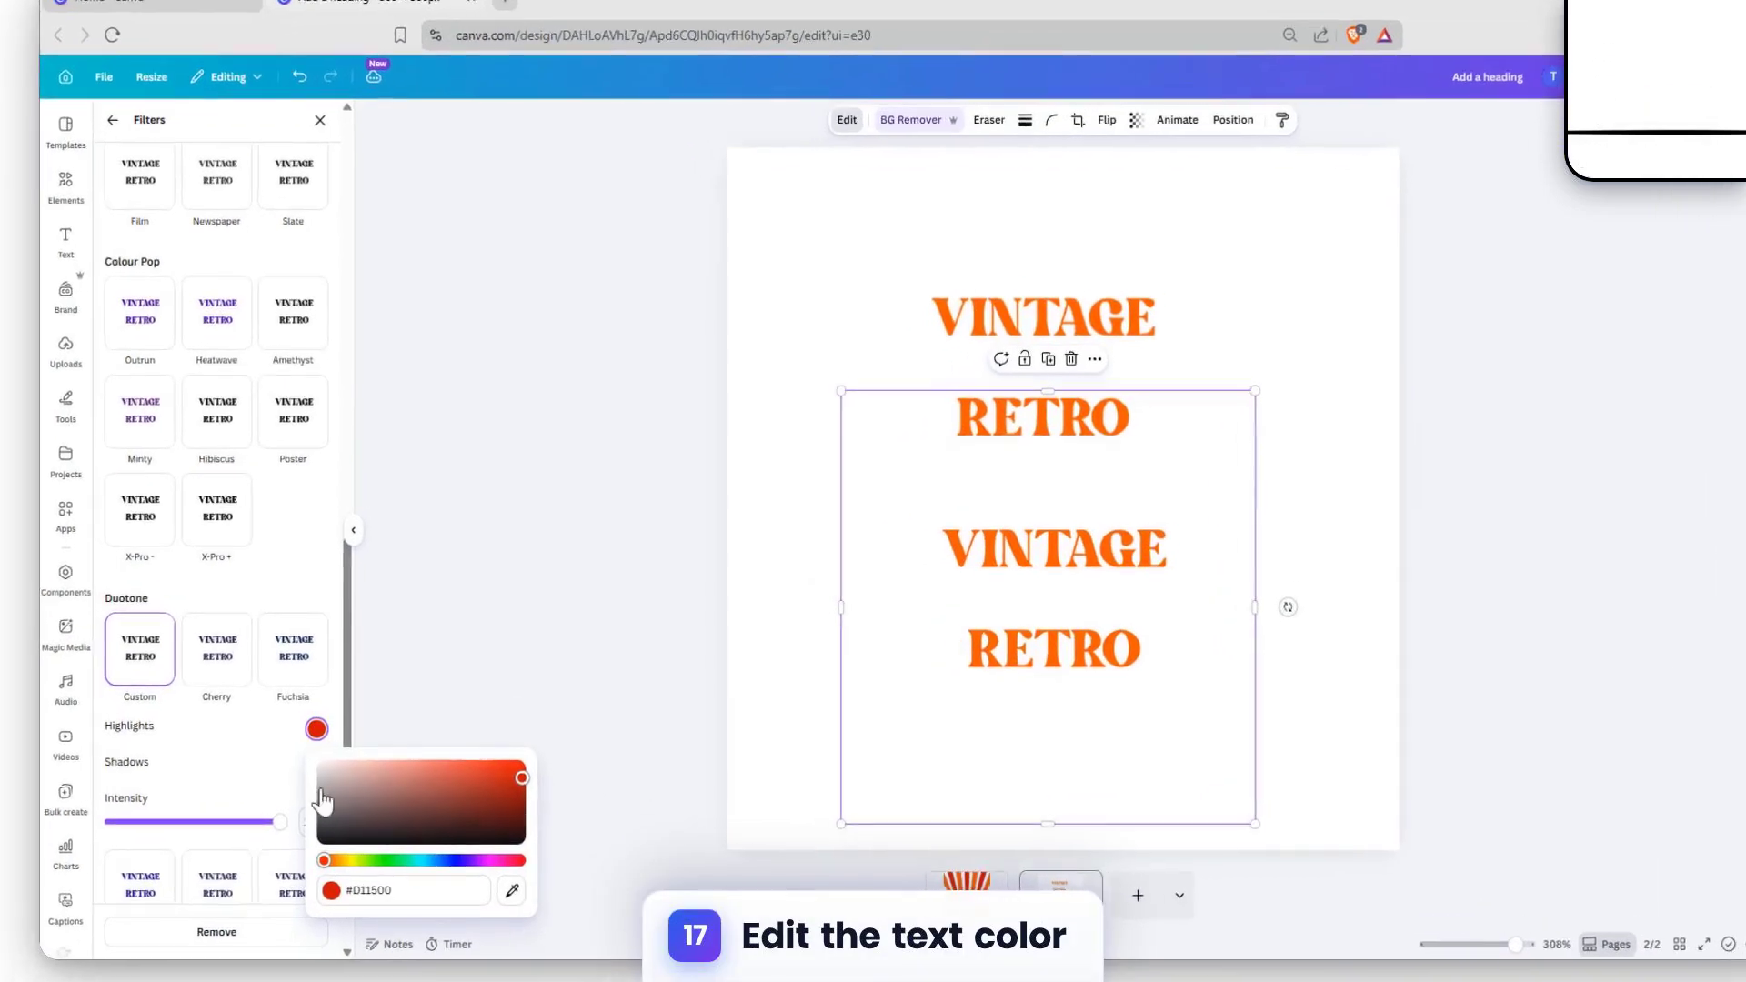
click(274, 758)
click(303, 772)
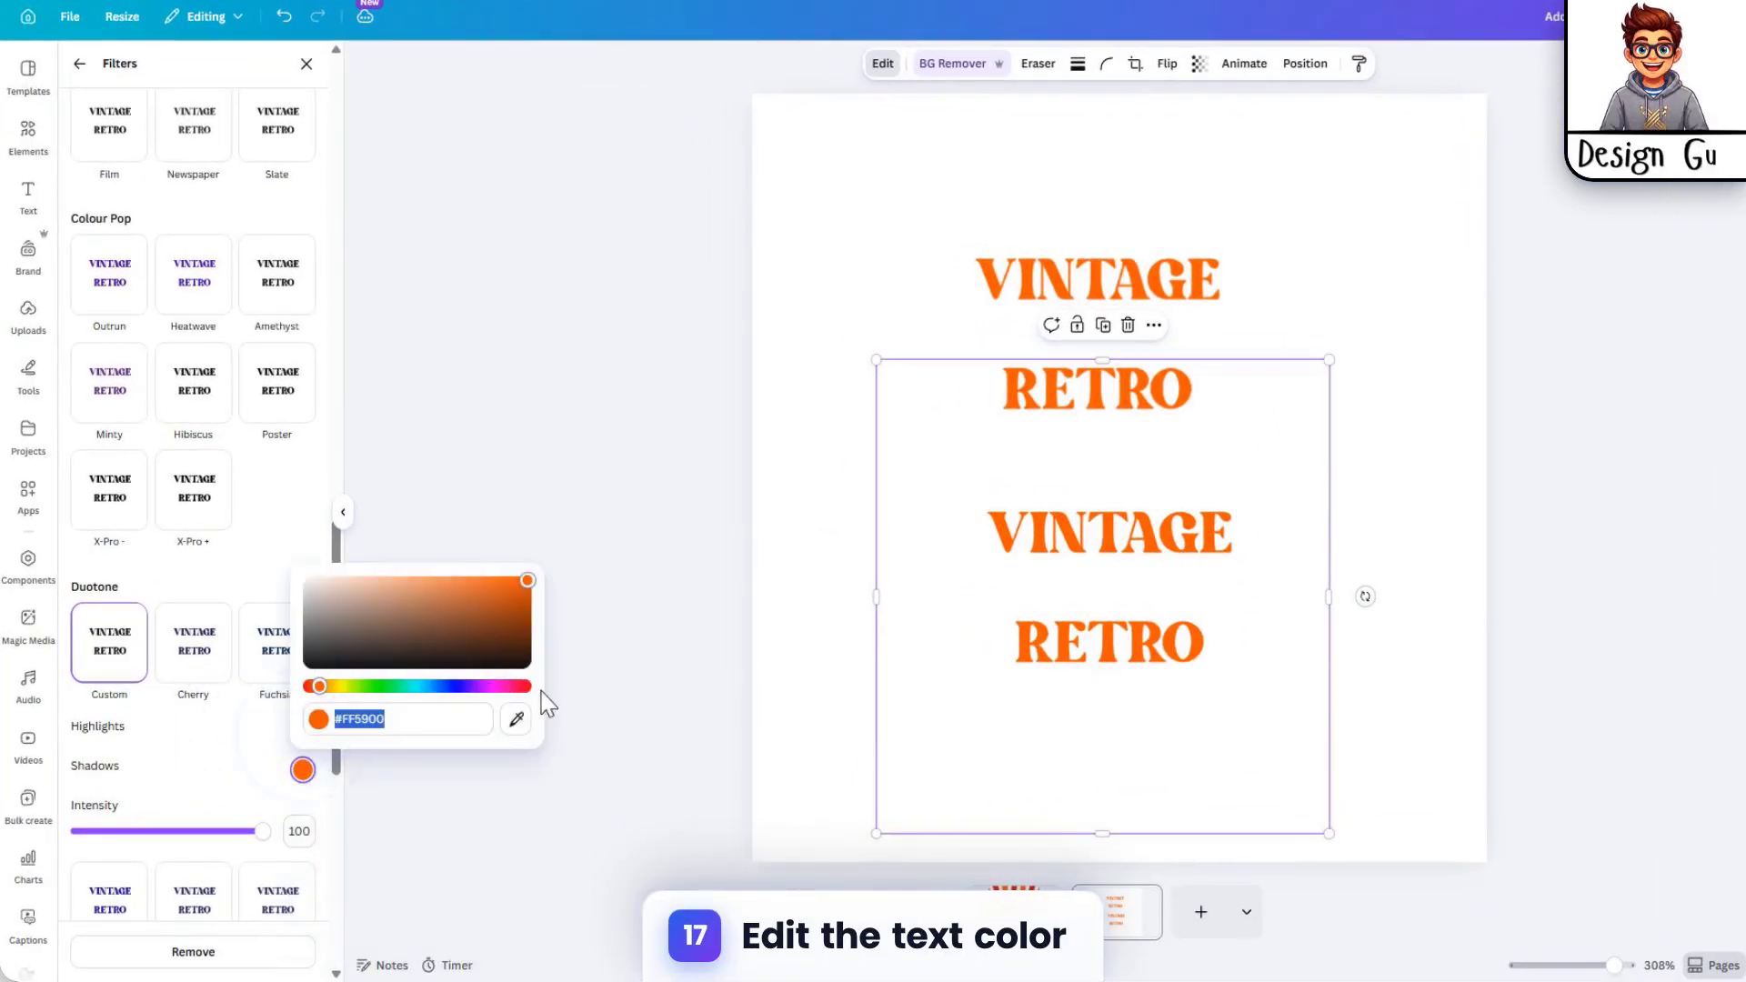
click(524, 721)
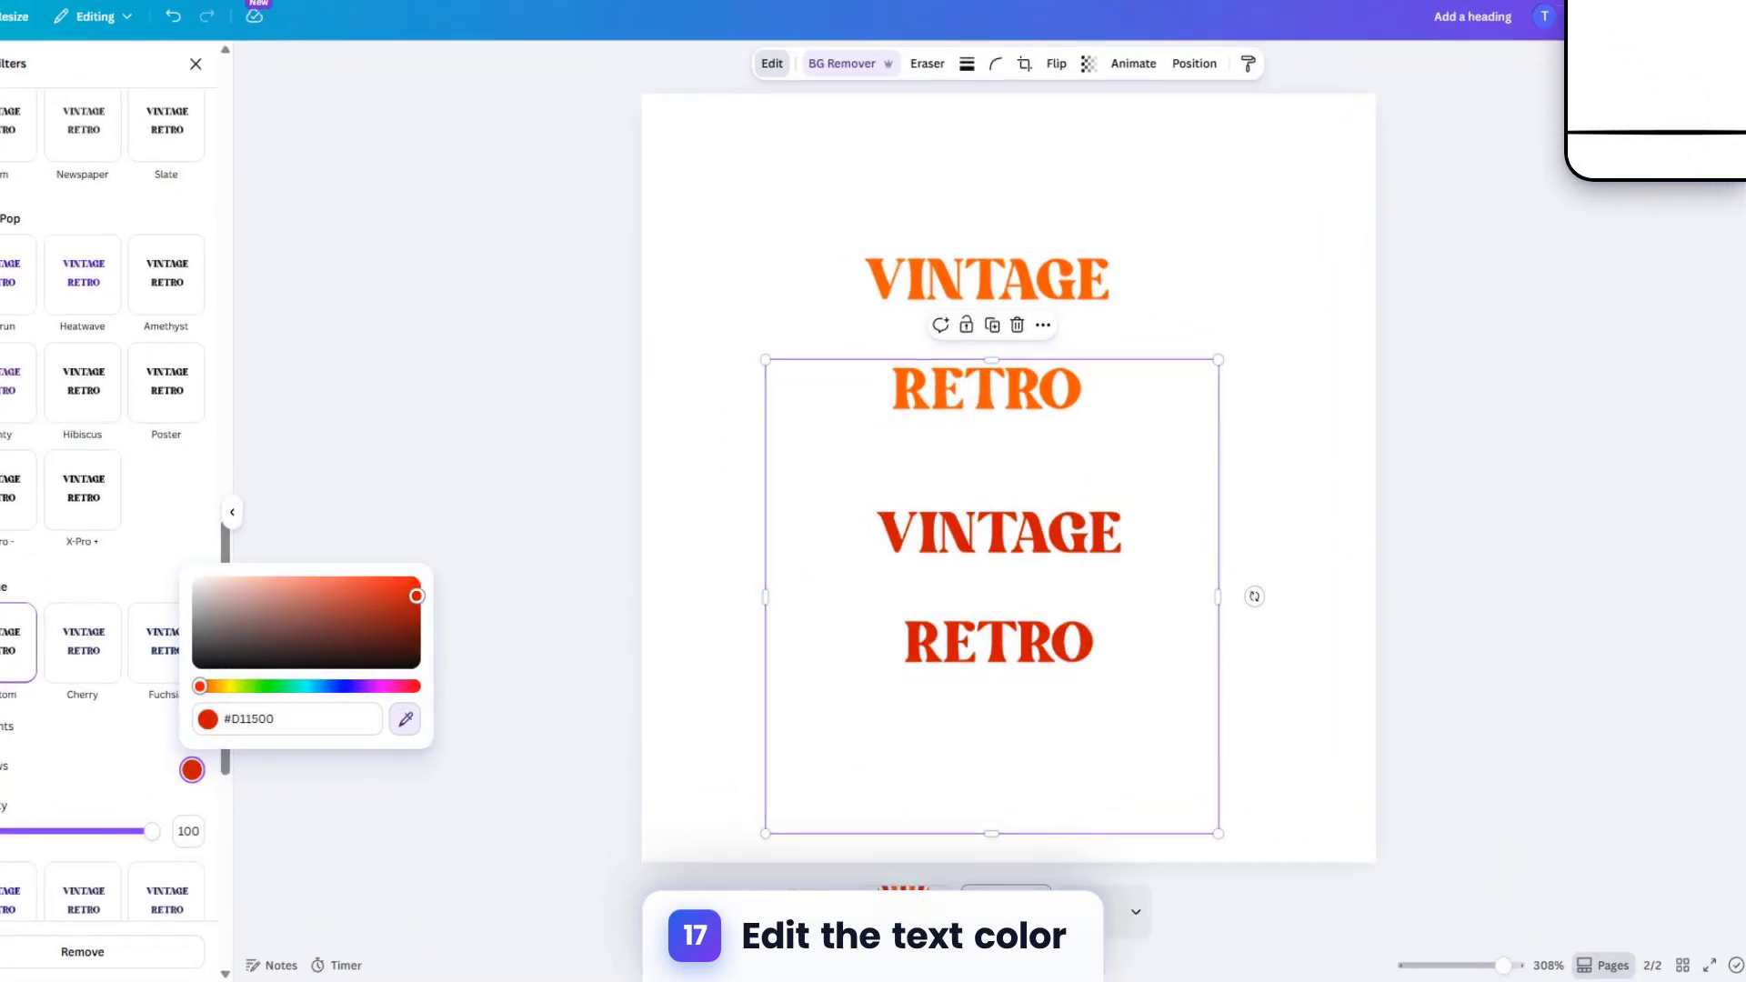
click(921, 863)
click(1313, 370)
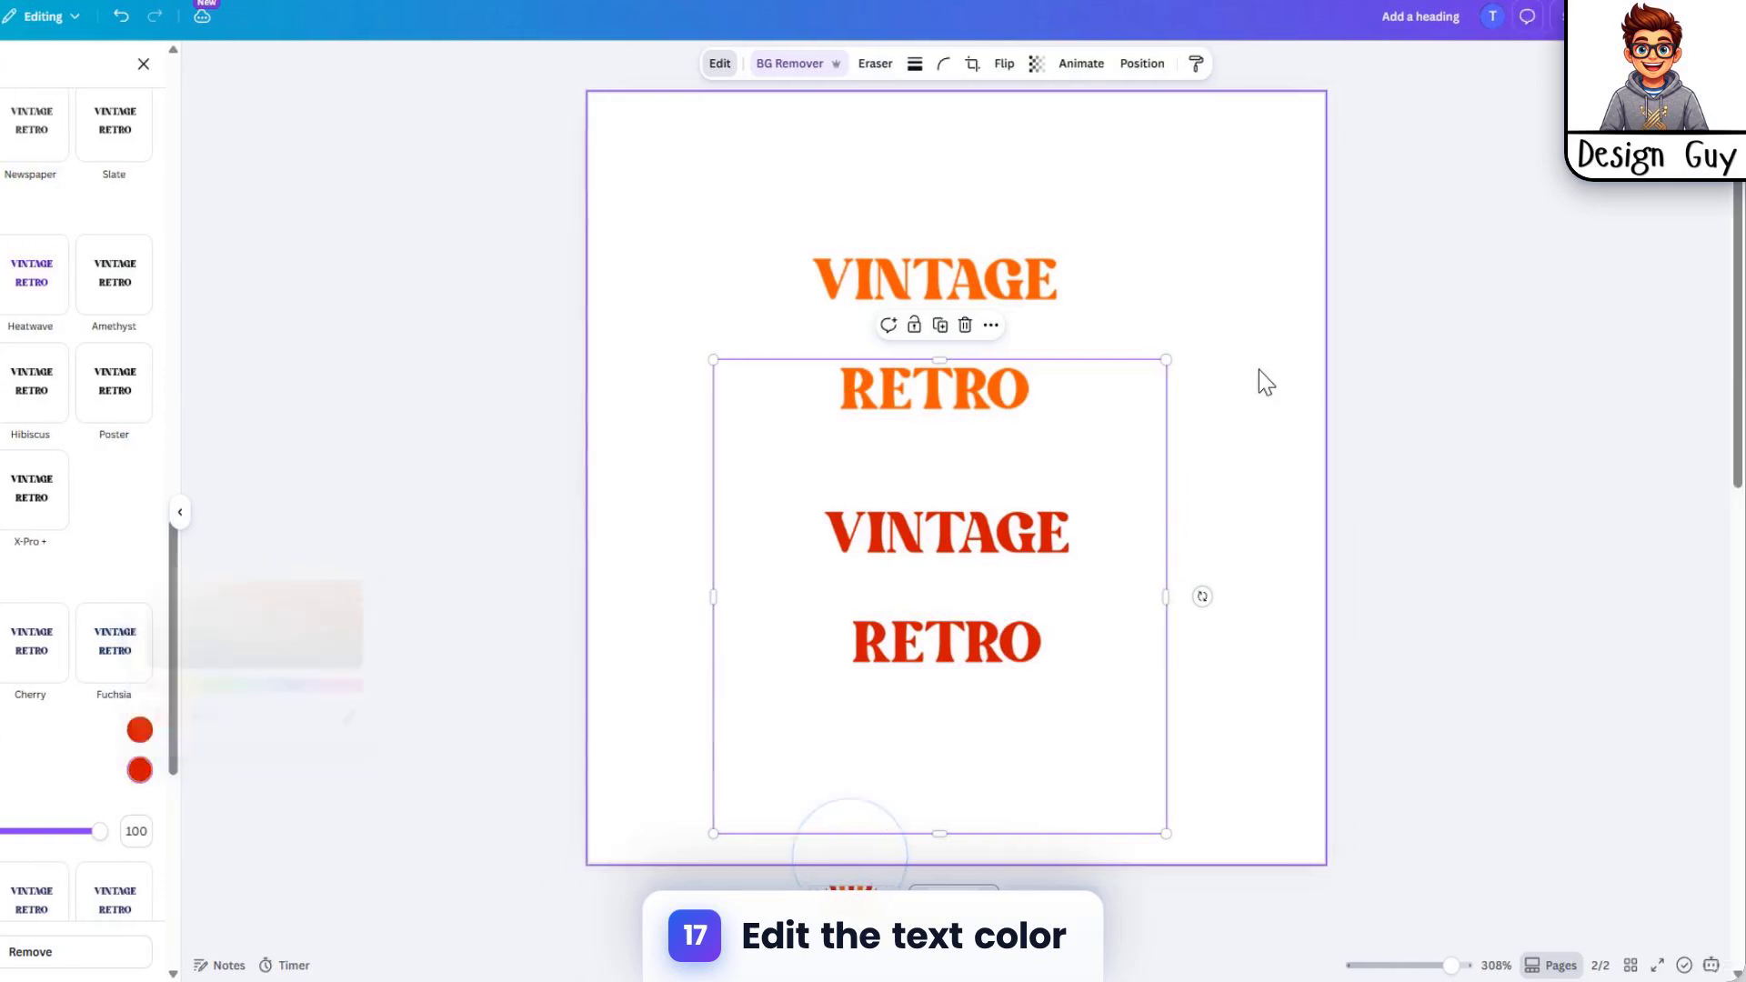
Step: Duplicate the red VINTAGE RETRO image and move the new copy to the left side of the page
click(998, 612)
key(ctrl+d)
drag(1036, 639, 1212, 499)
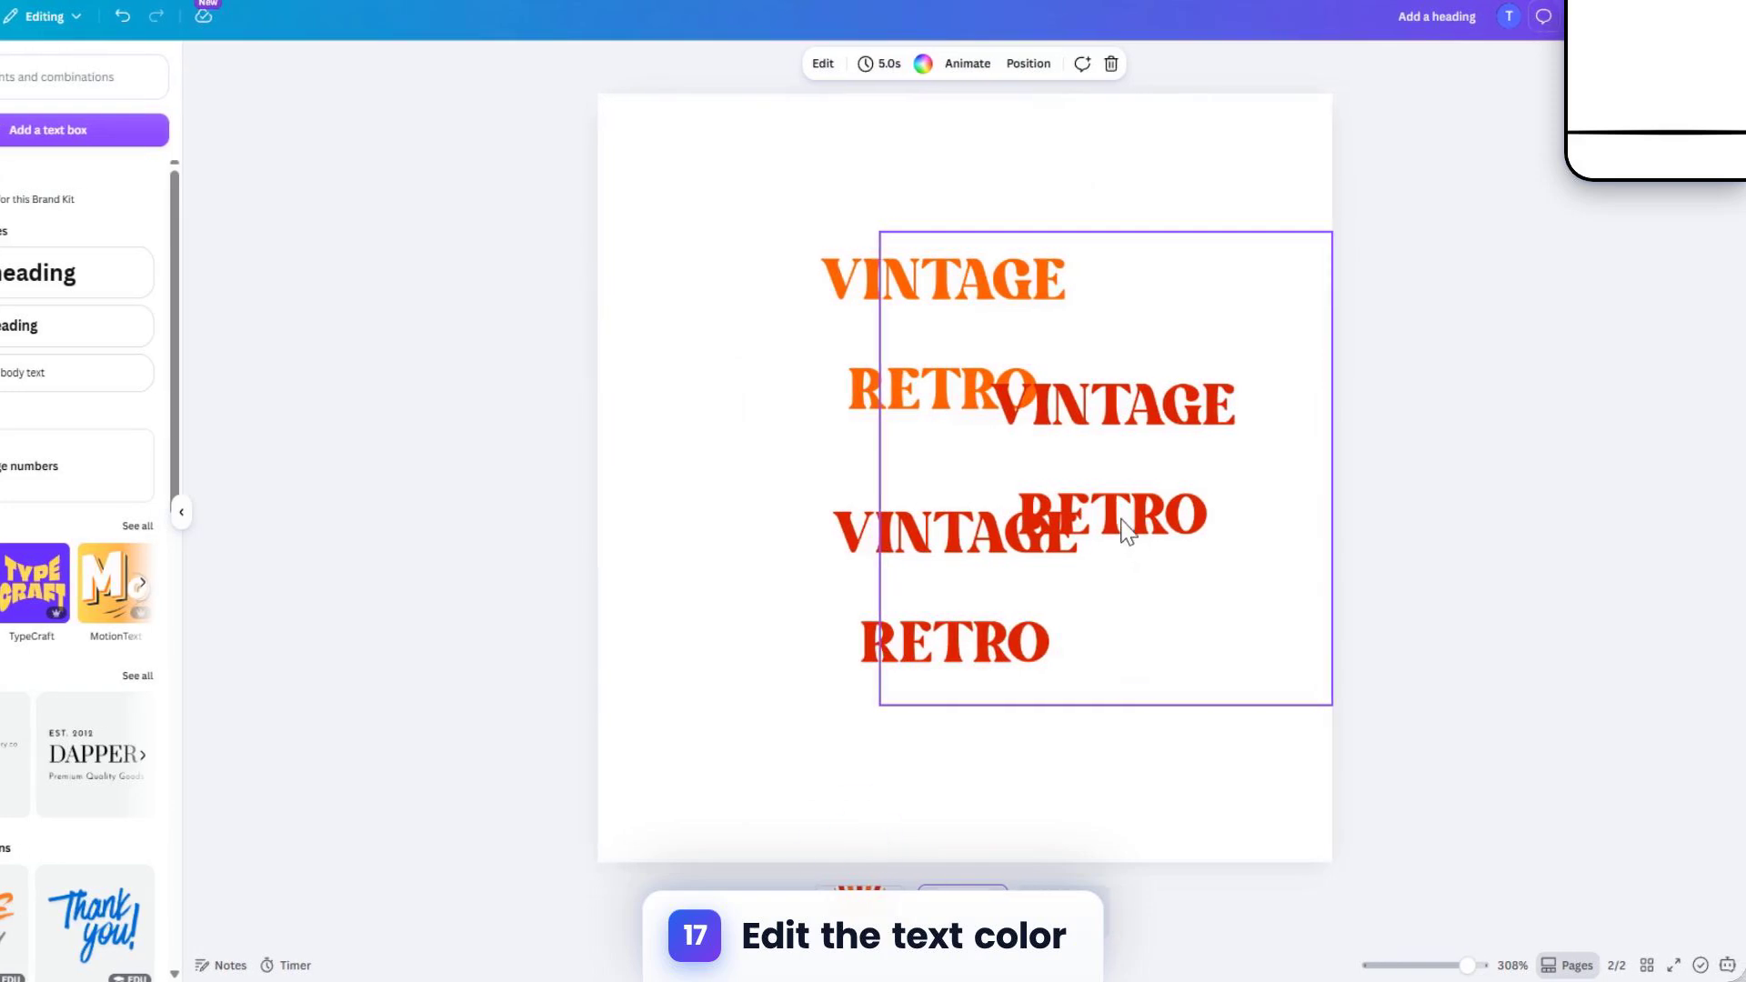
click(823, 63)
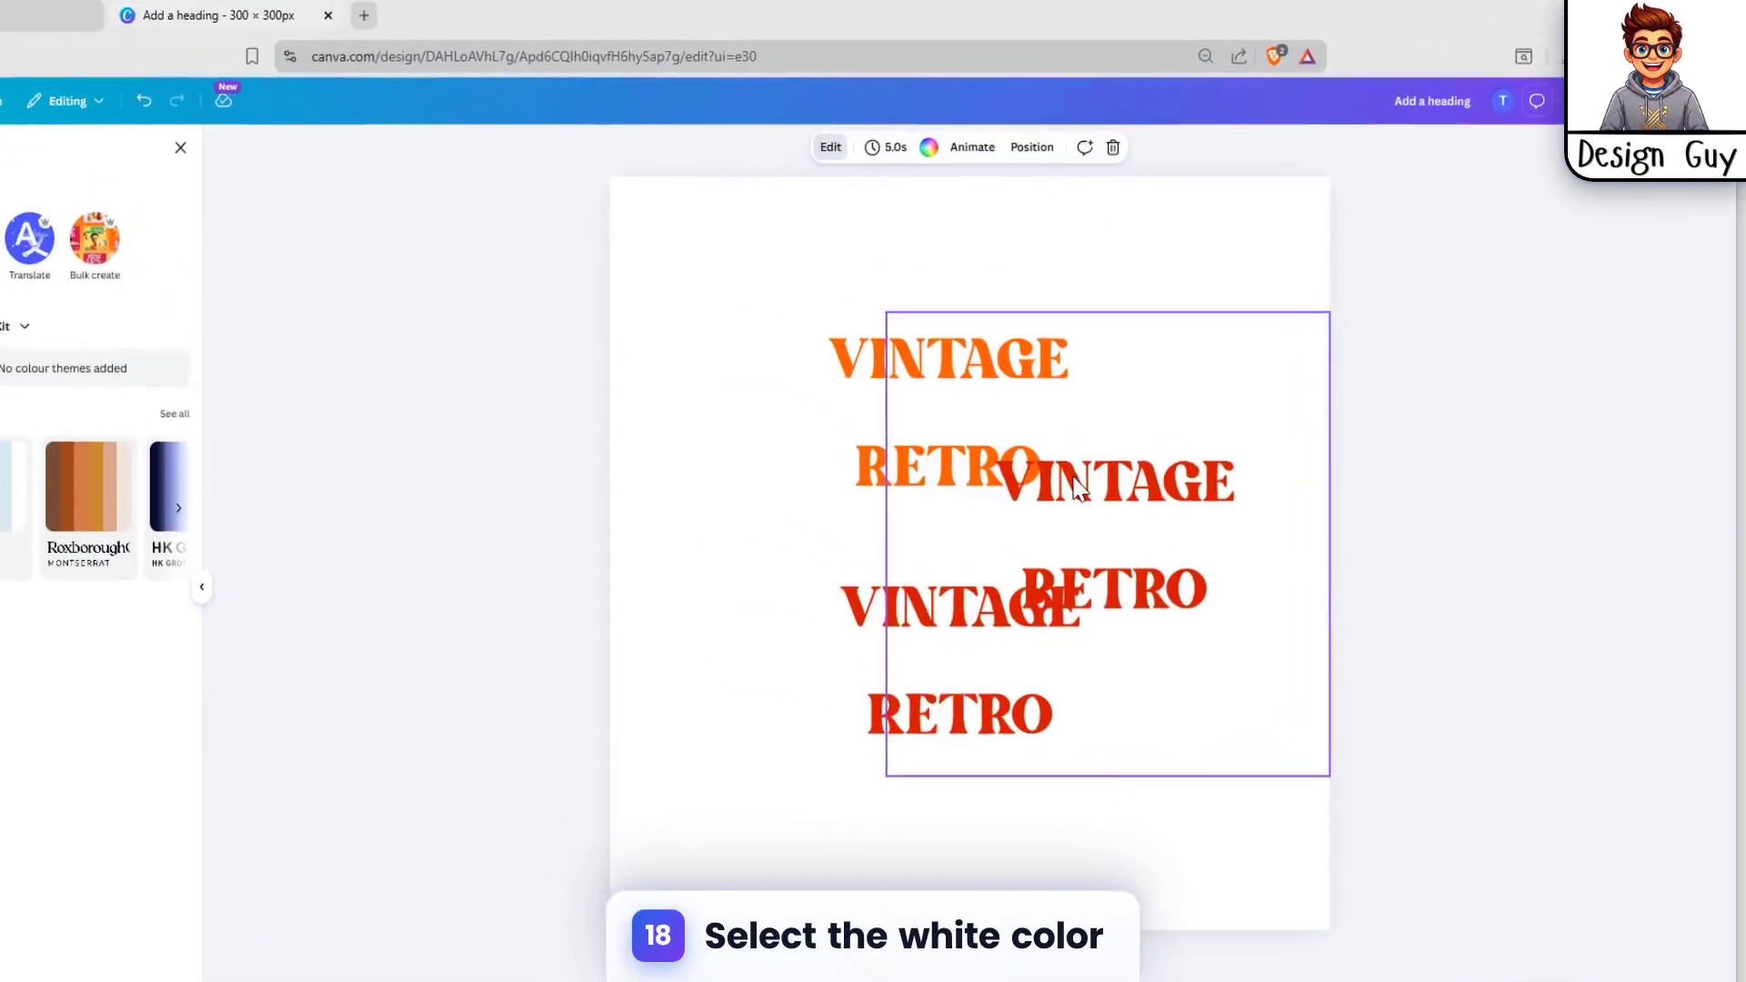
click(1078, 489)
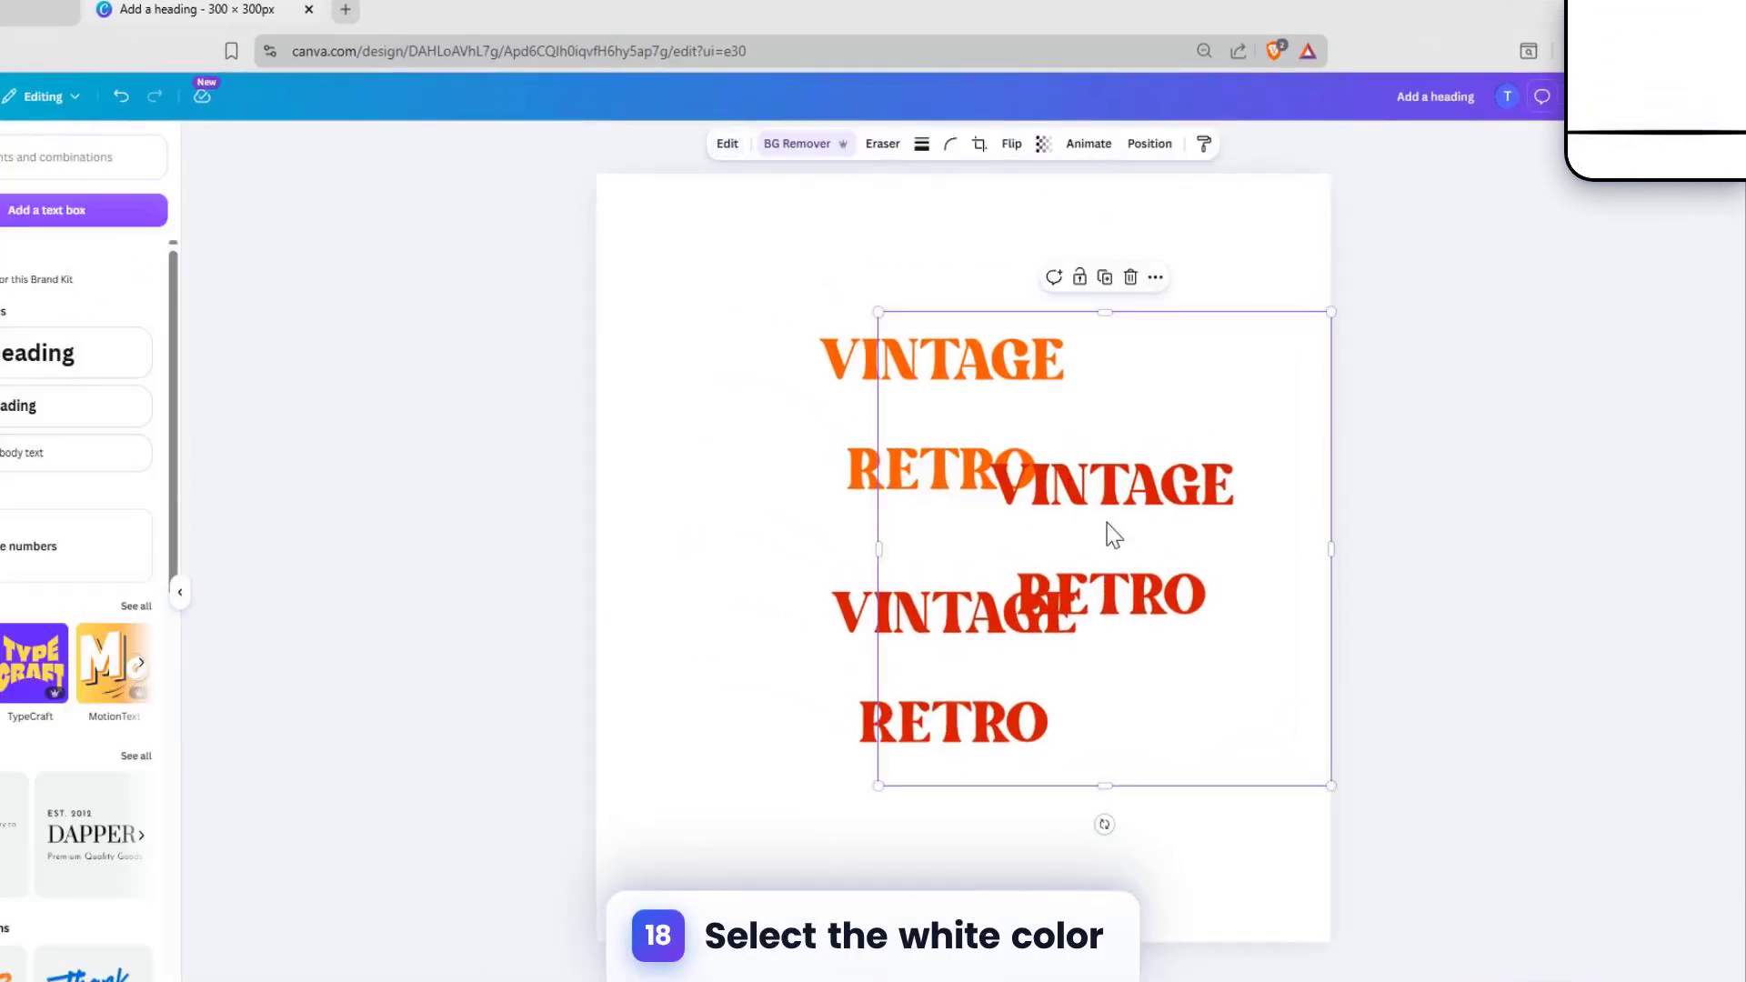
drag(1188, 542, 822, 557)
Step: Set the Duotone highlights of the new red VINTAGE RETRO copy to the near-white #FFFBF9
click(728, 147)
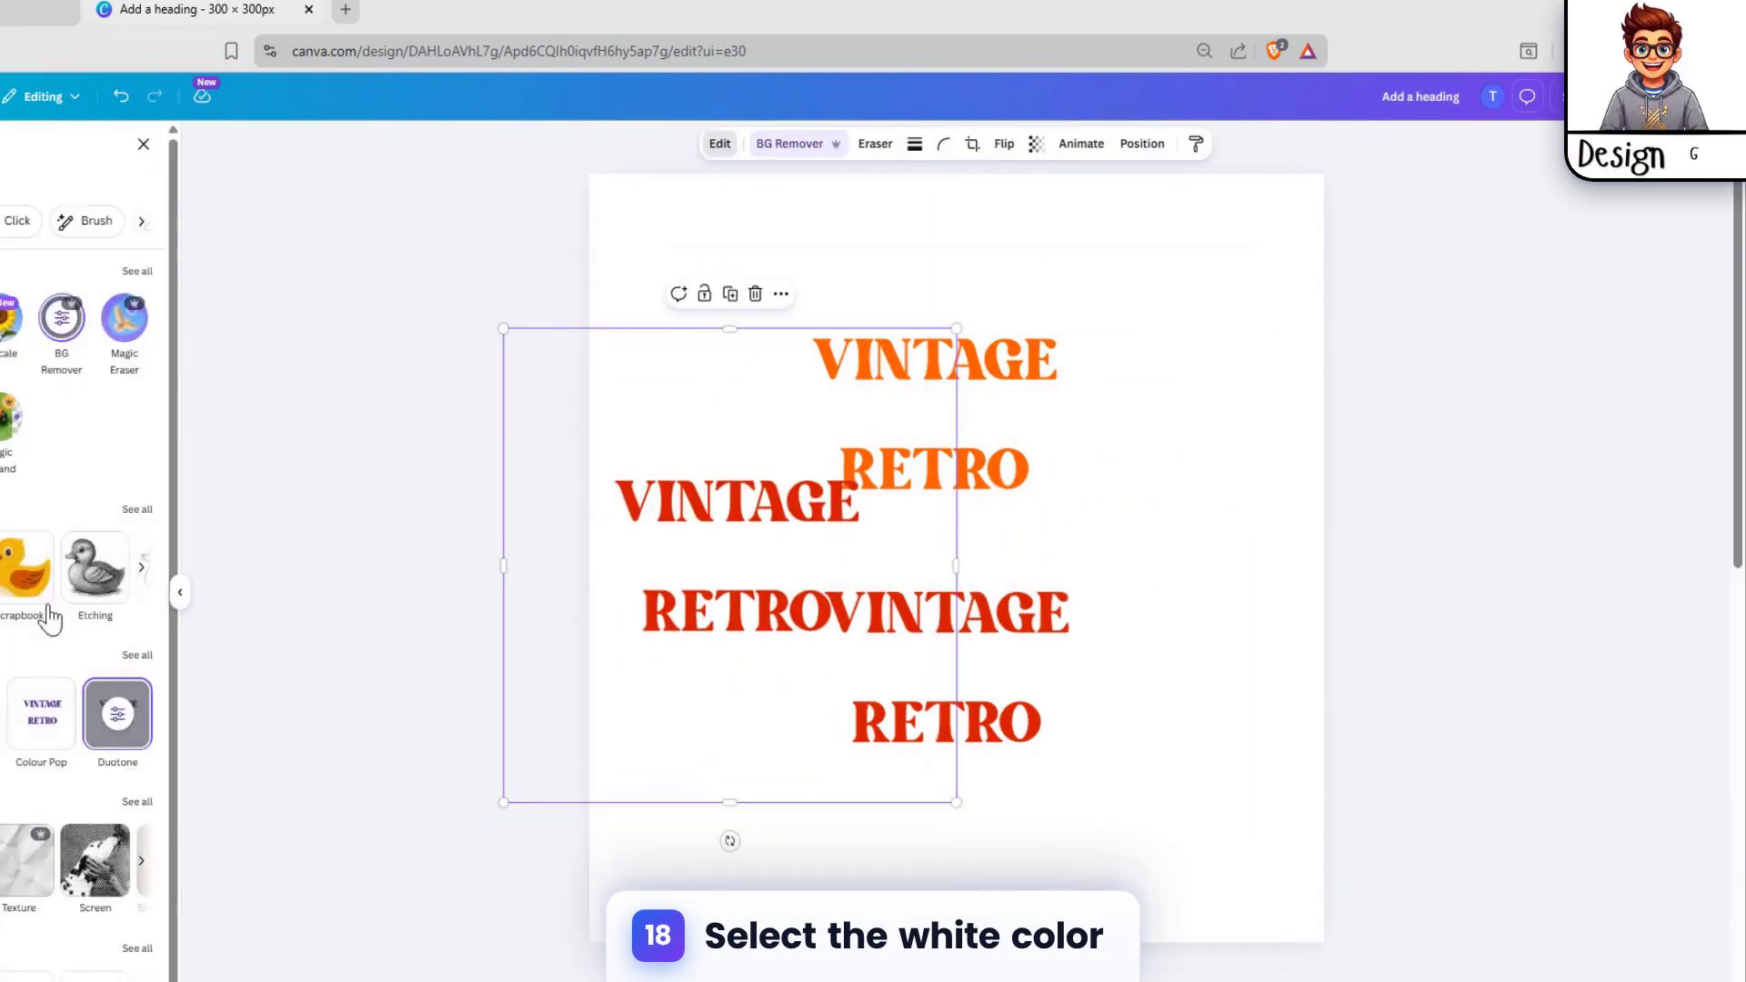
click(145, 661)
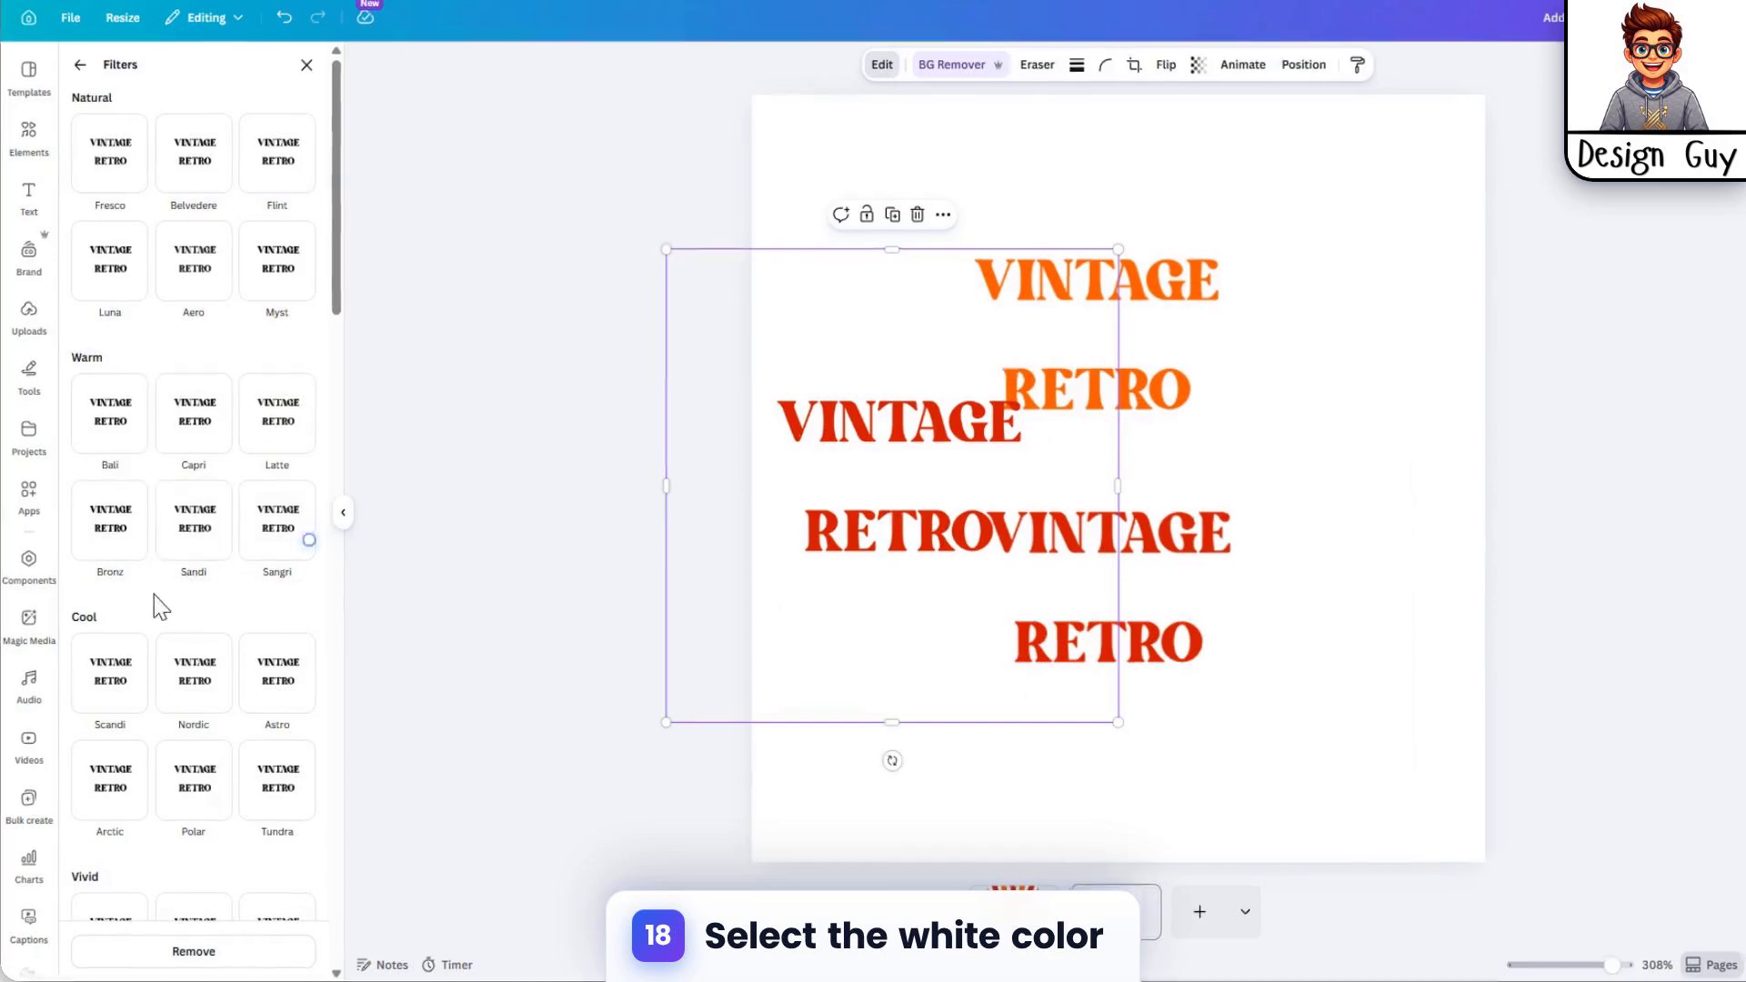
scroll(155, 596, down, 10)
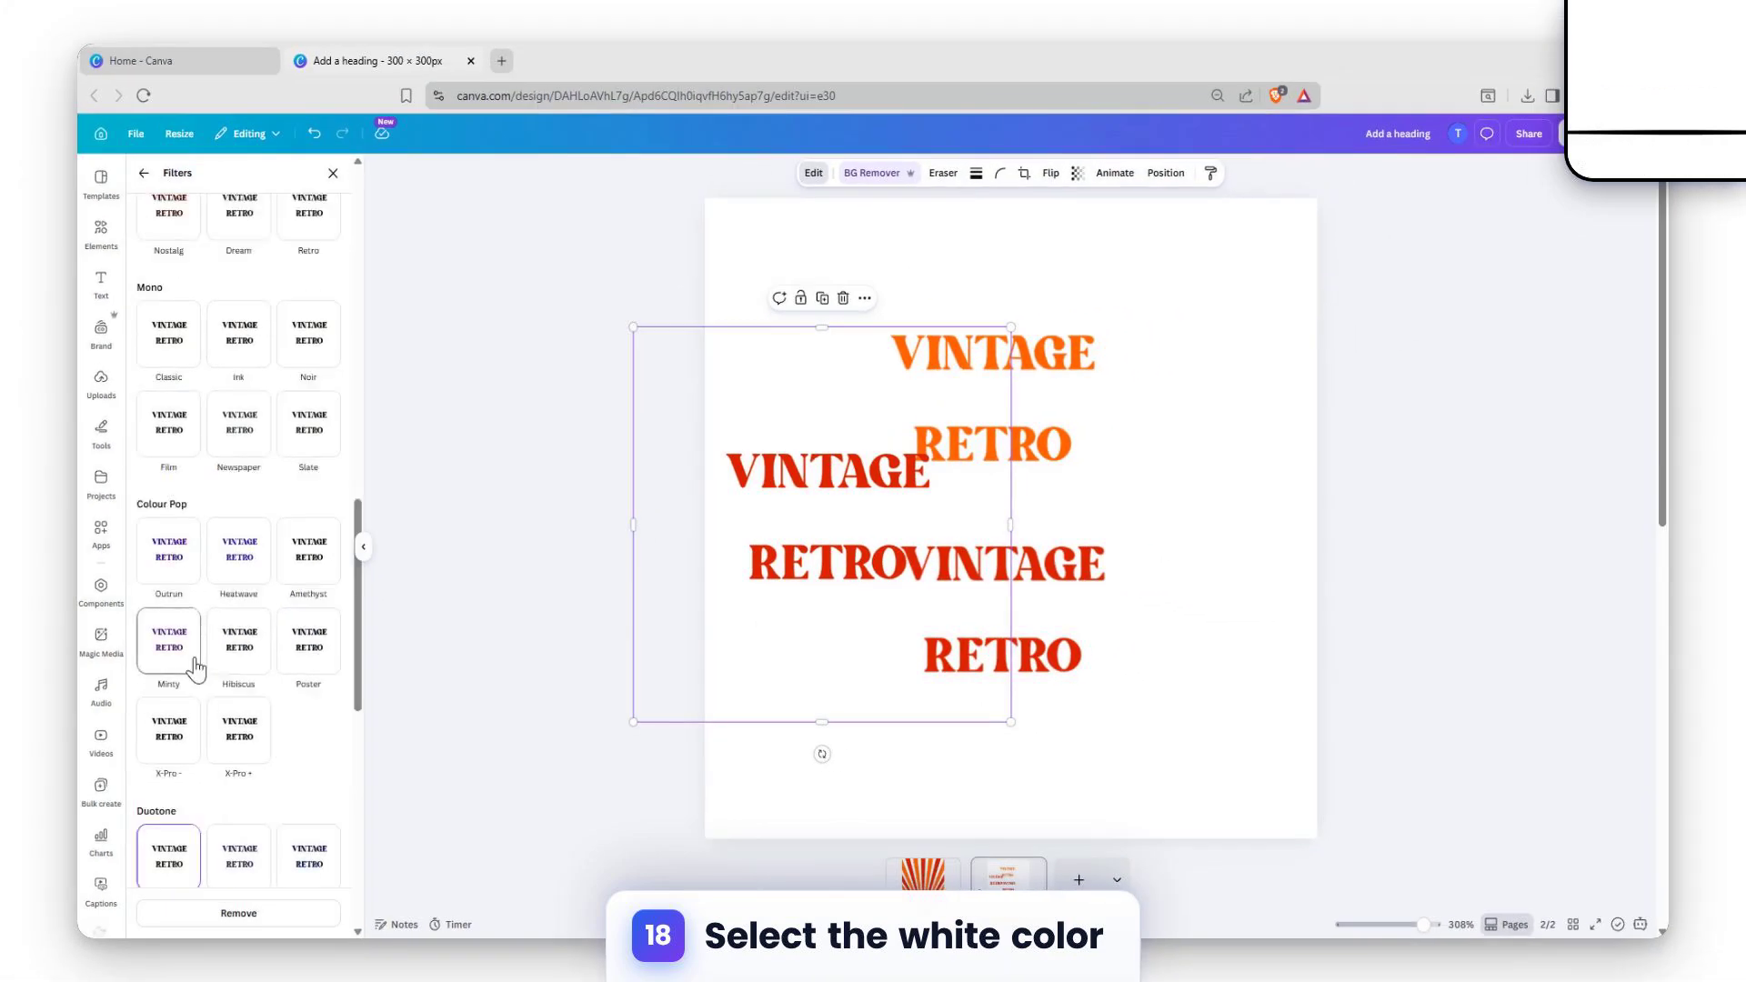
scroll(195, 668, down, 2)
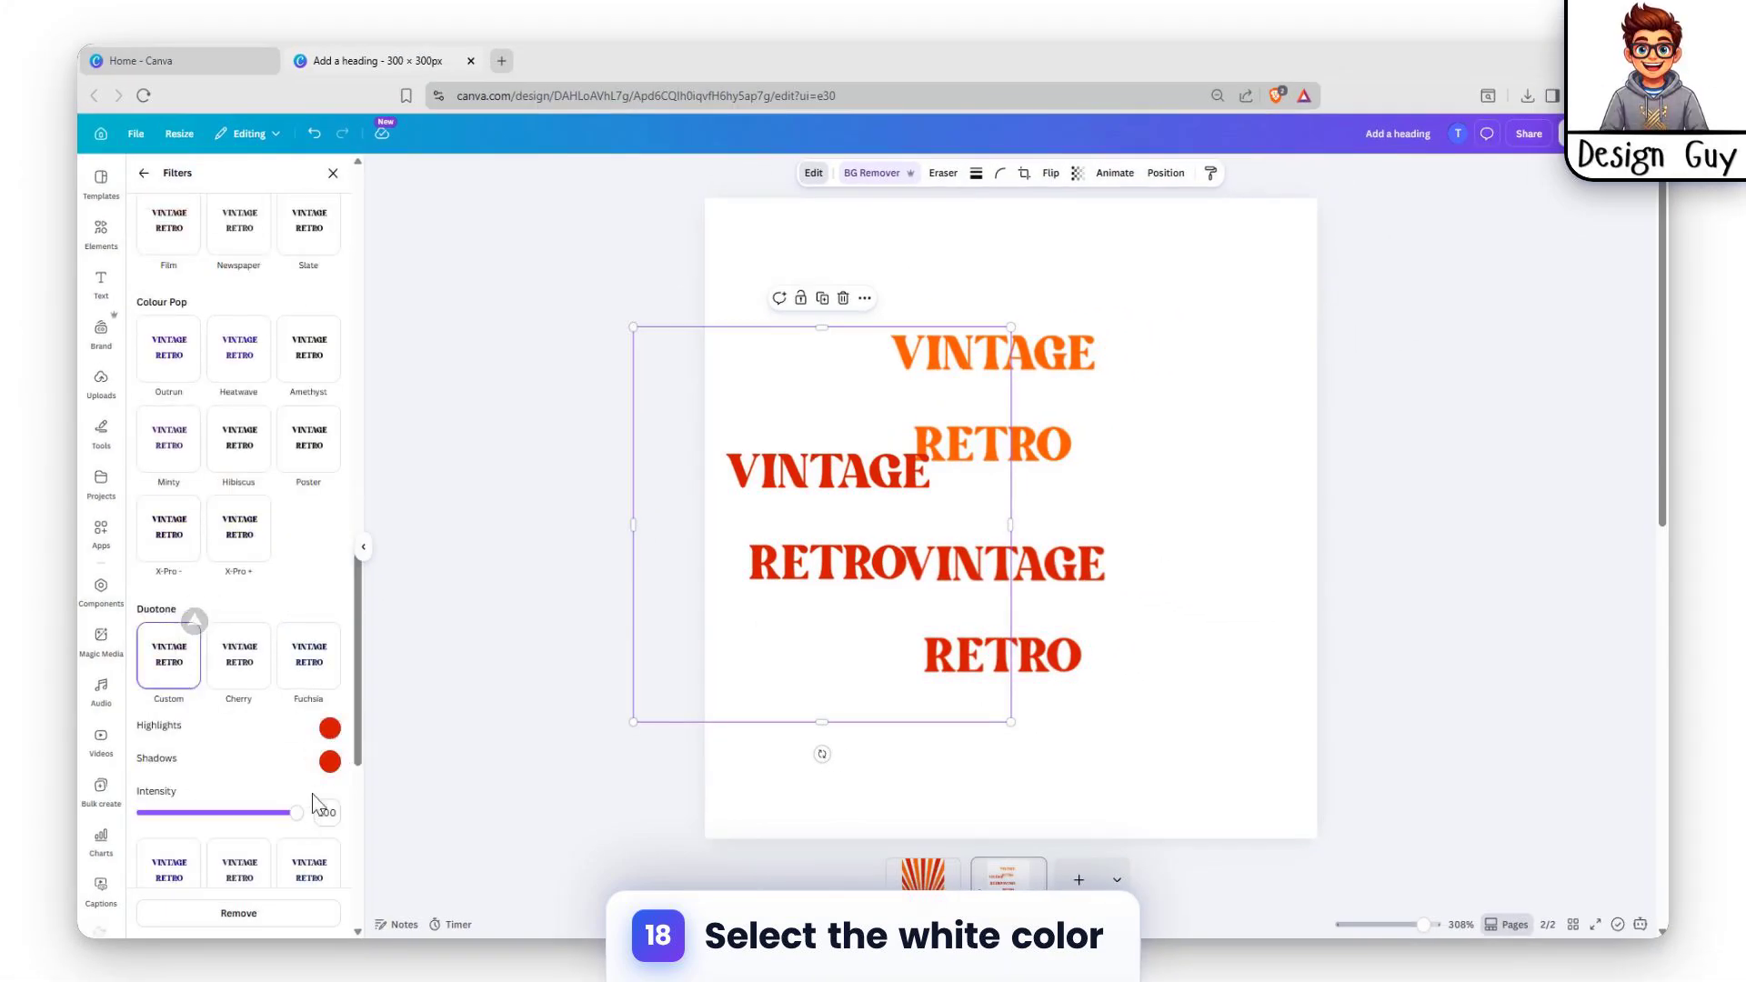
click(329, 729)
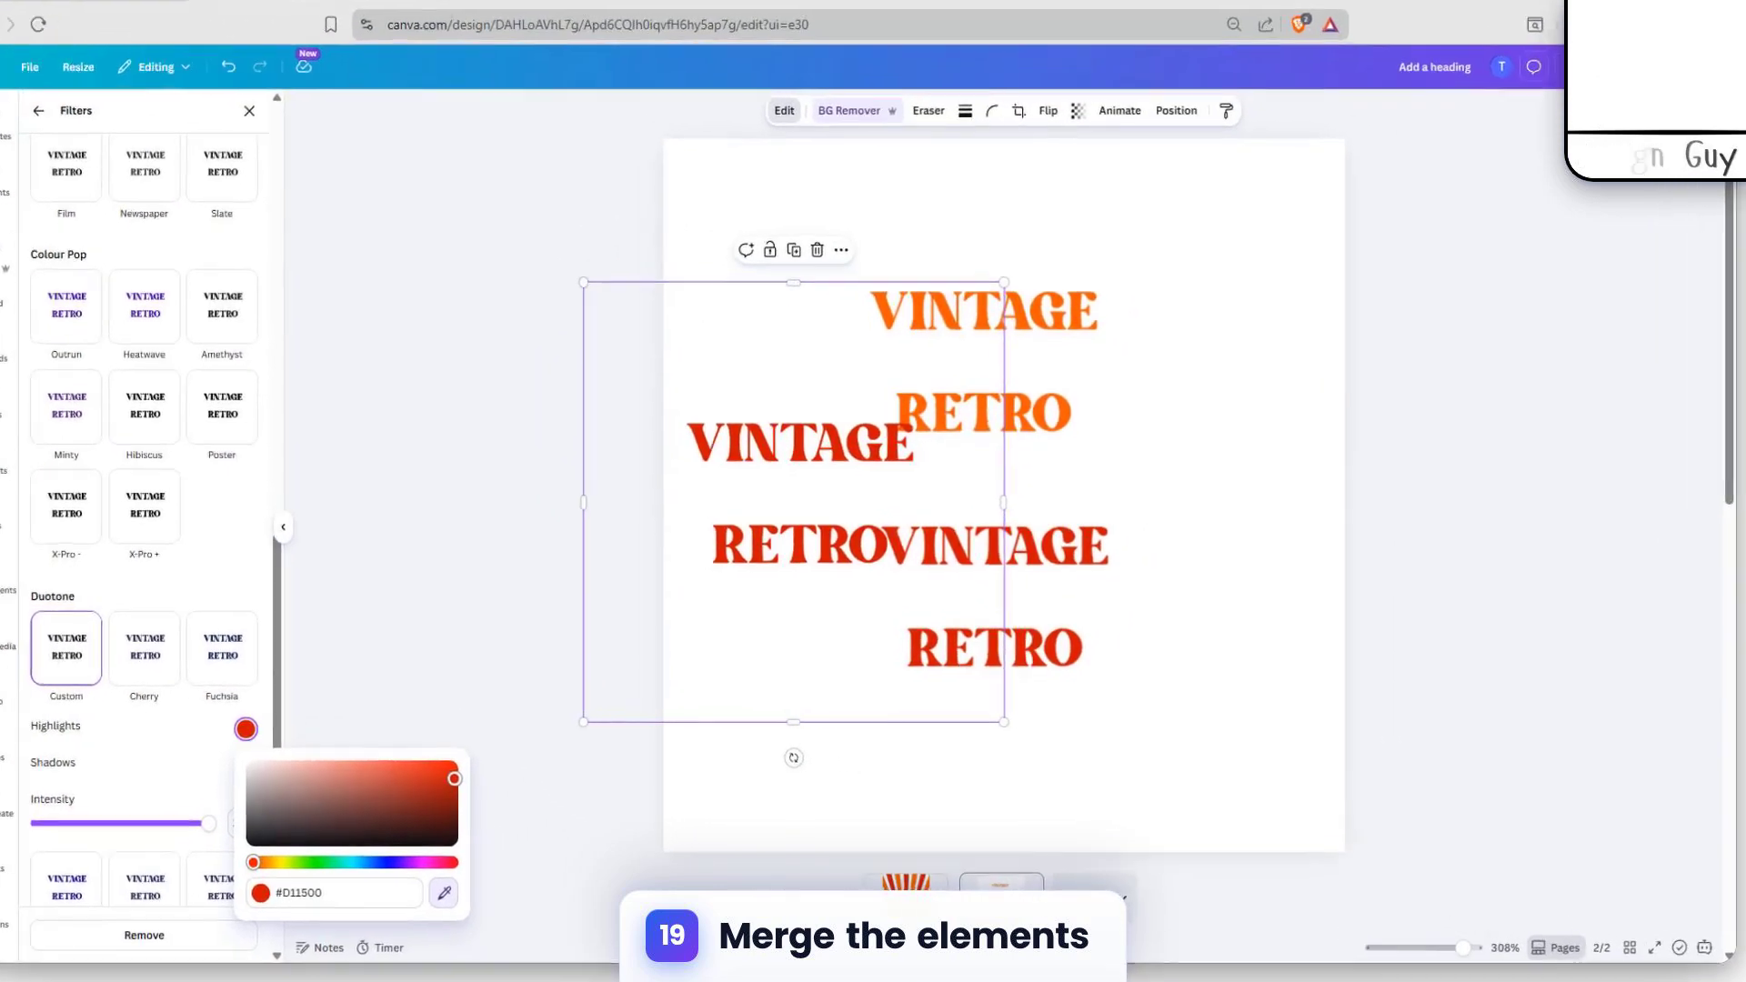
click(923, 878)
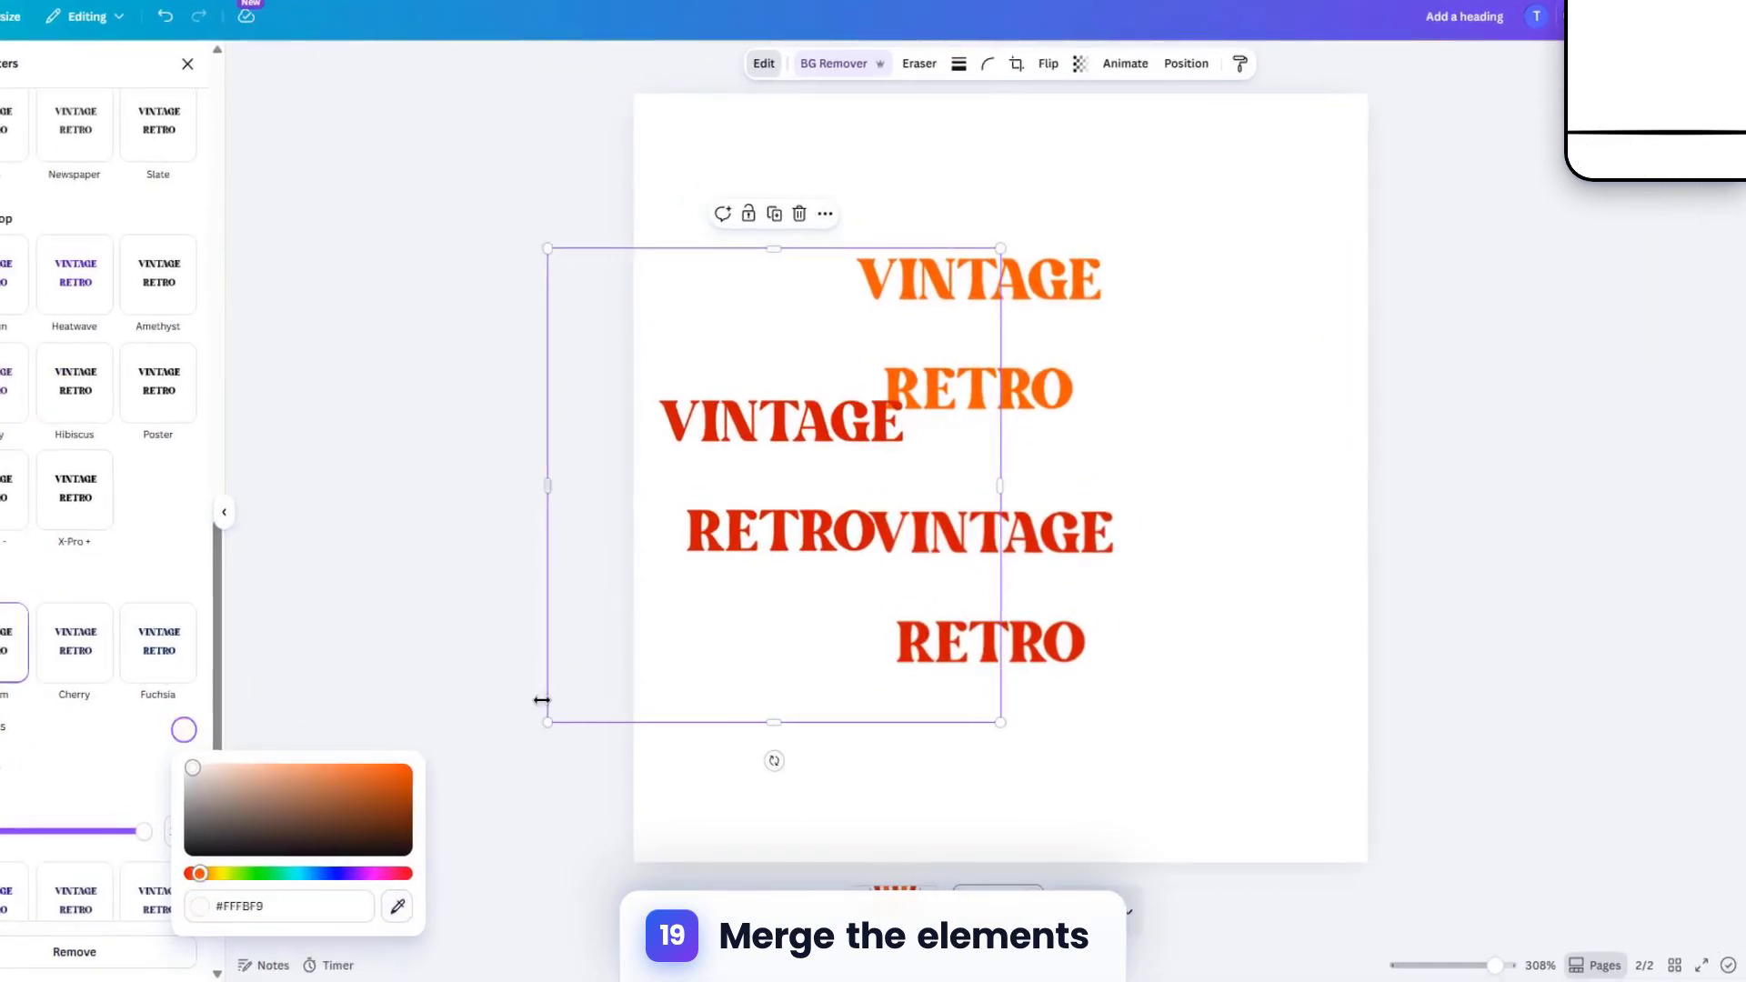
Step: Change the new copy's Duotone shadows to a very pale pink and move the copy slightly right and up
click(103, 738)
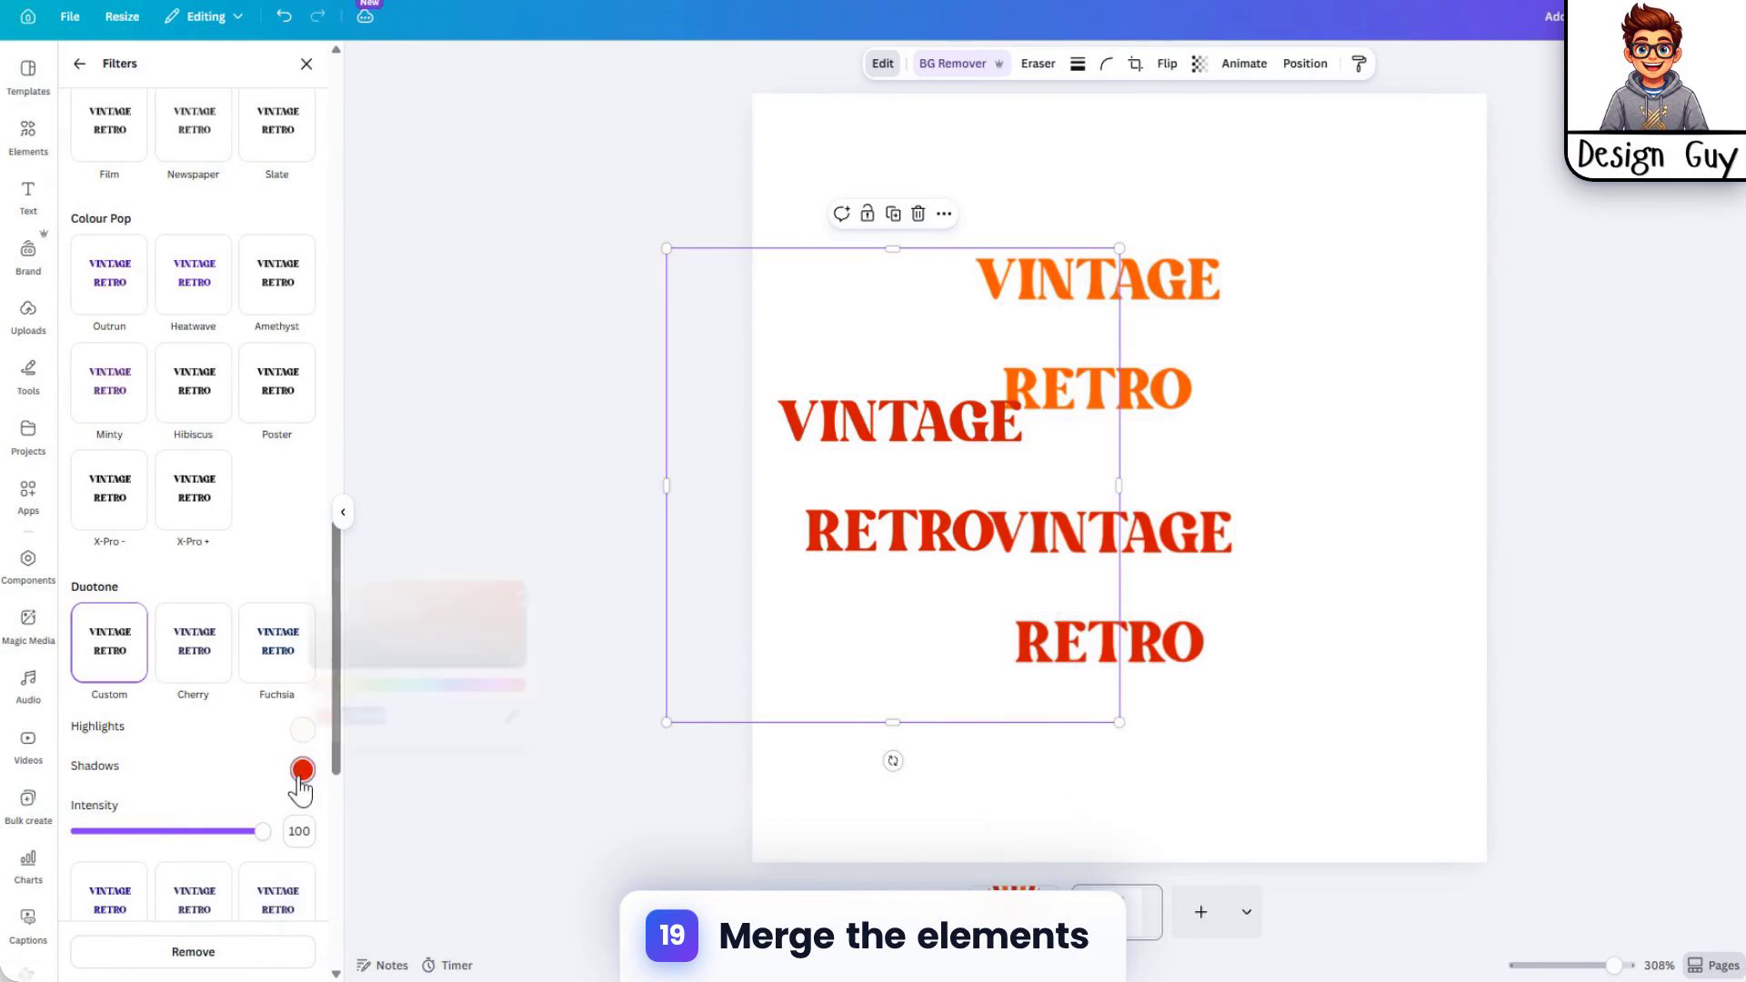
click(301, 772)
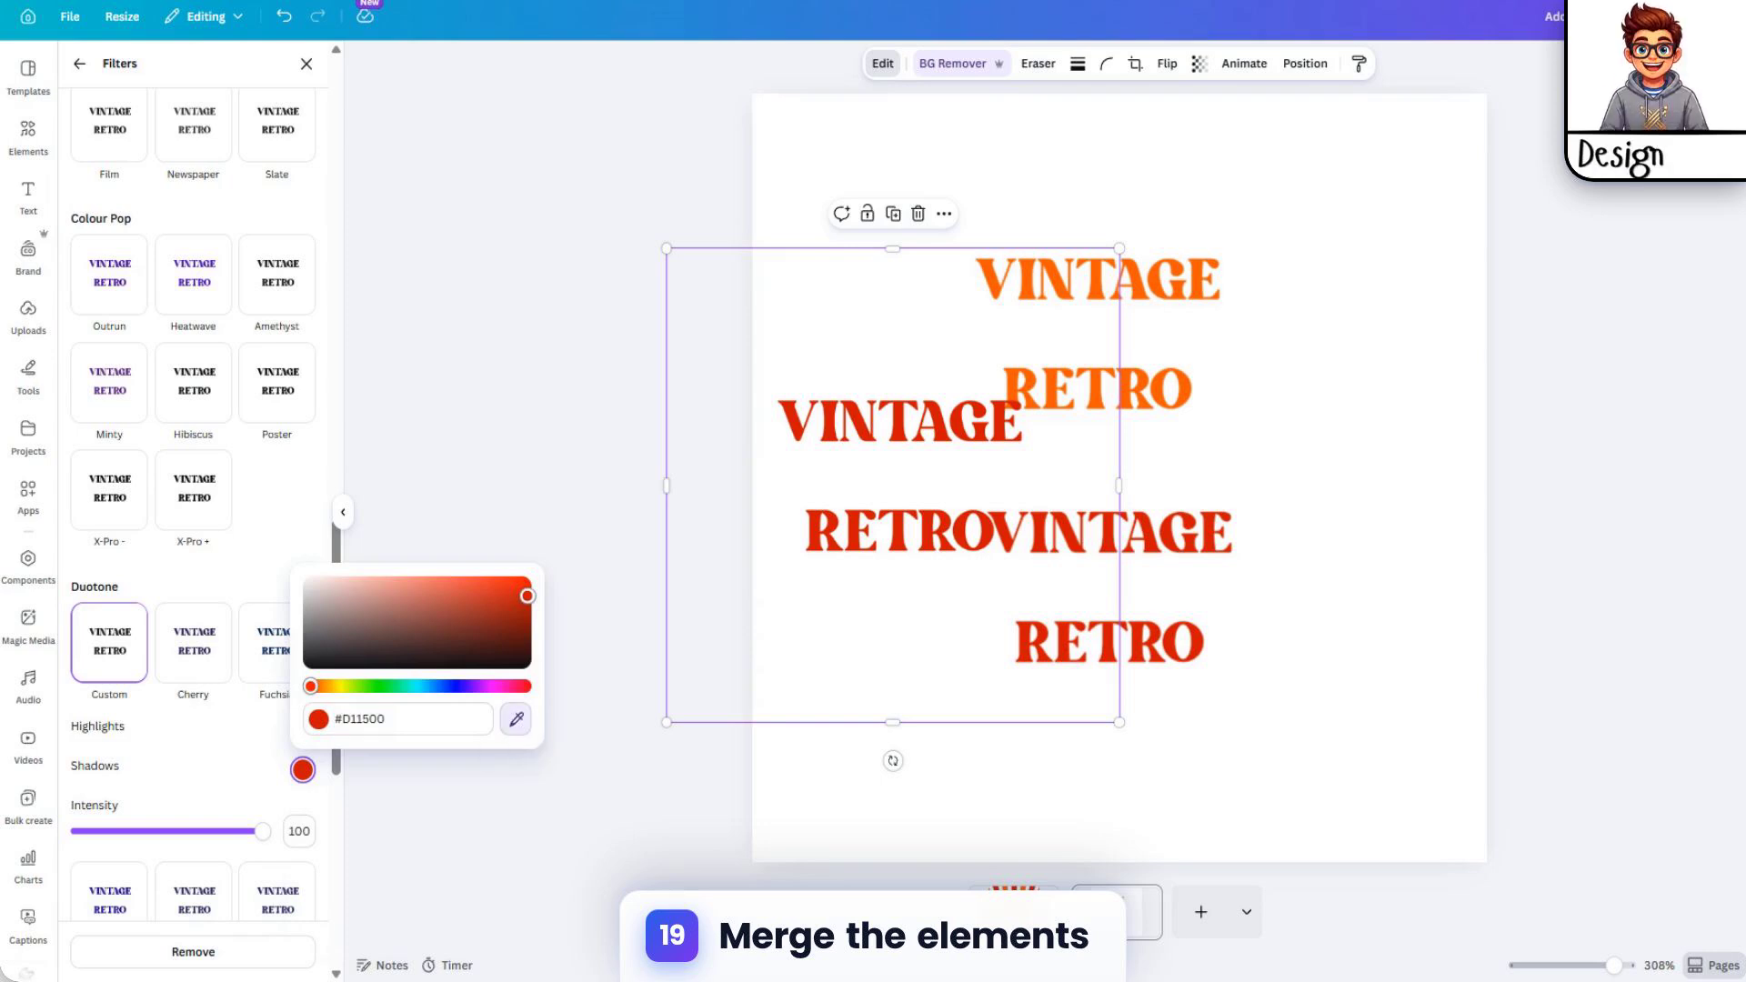
click(1129, 661)
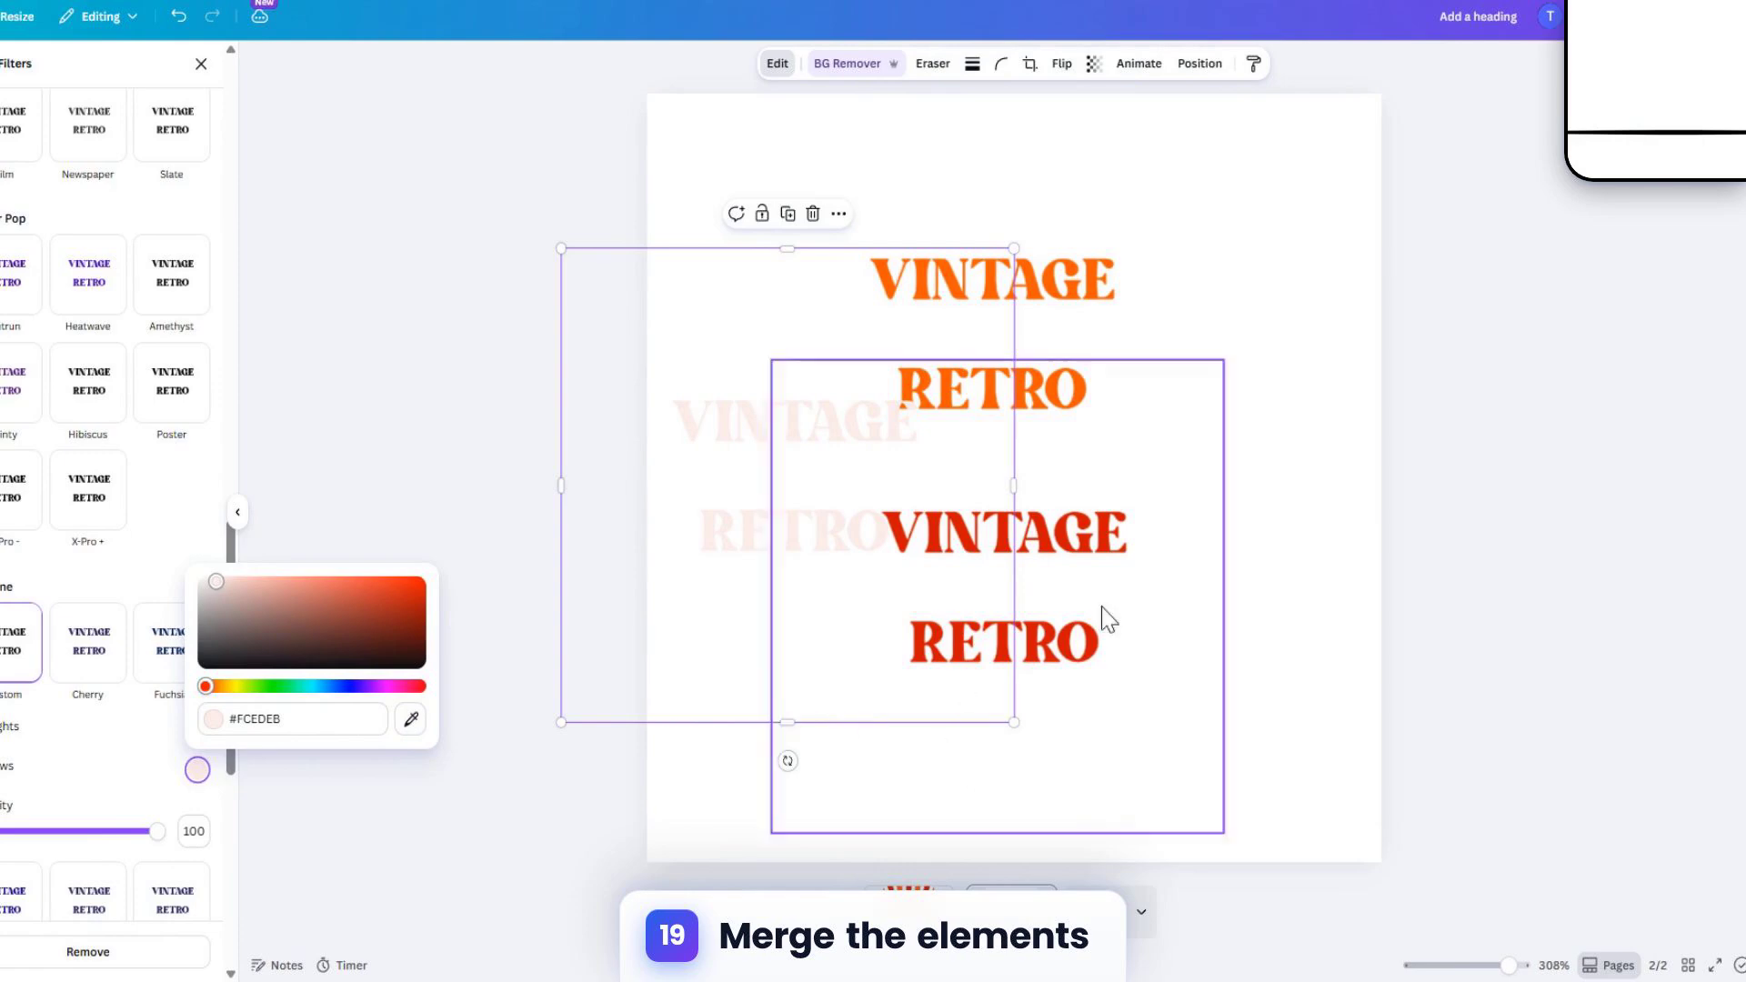
drag(798, 525, 994, 514)
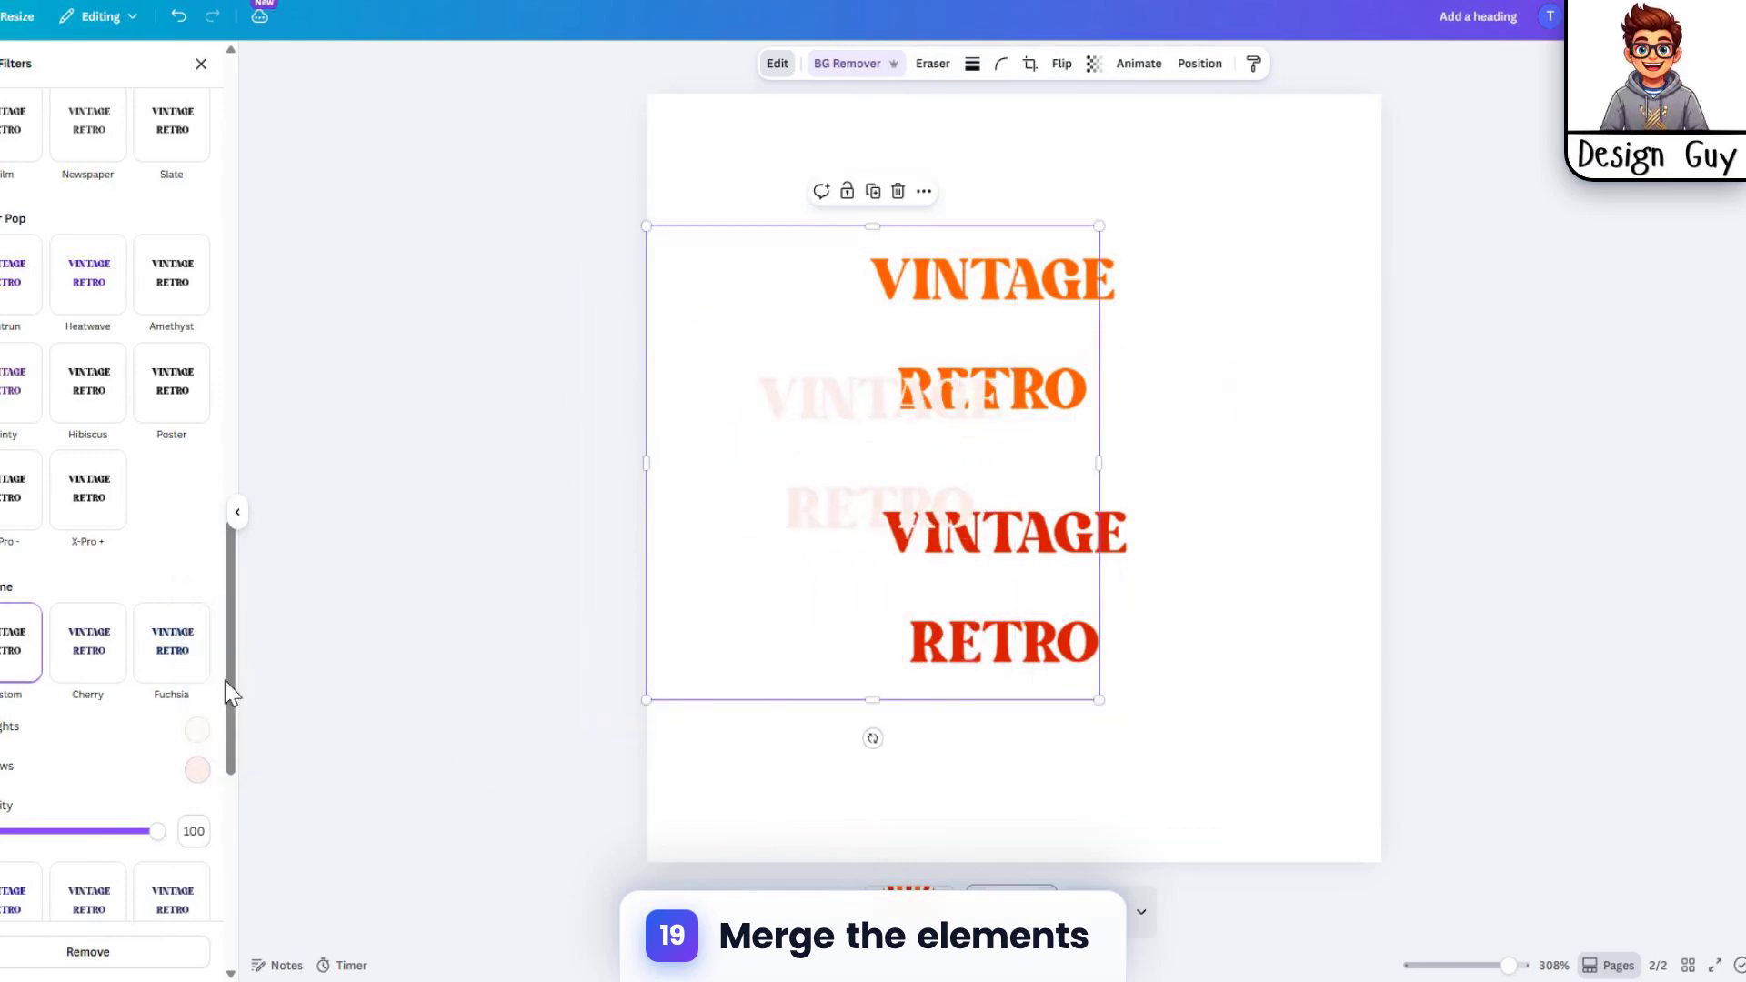
Step: Lighten the pale copy's Duotone shadows to #FFFDFD and adjust its highlights to white
click(197, 769)
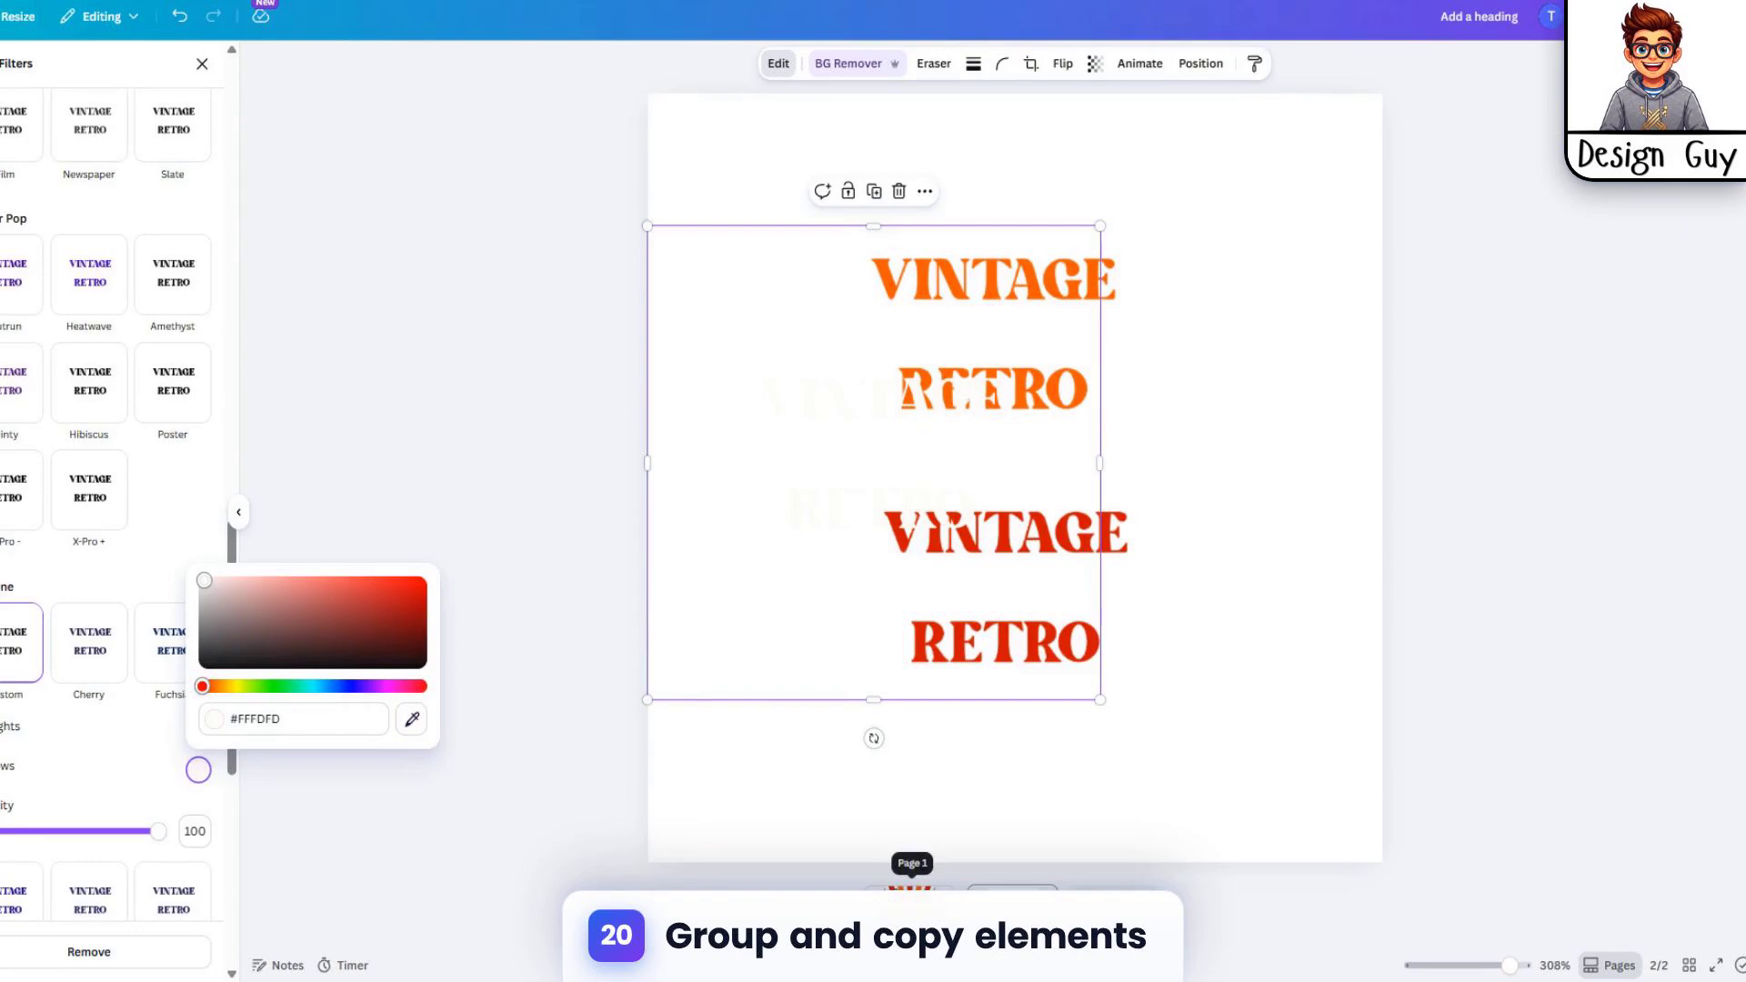
click(156, 783)
click(198, 731)
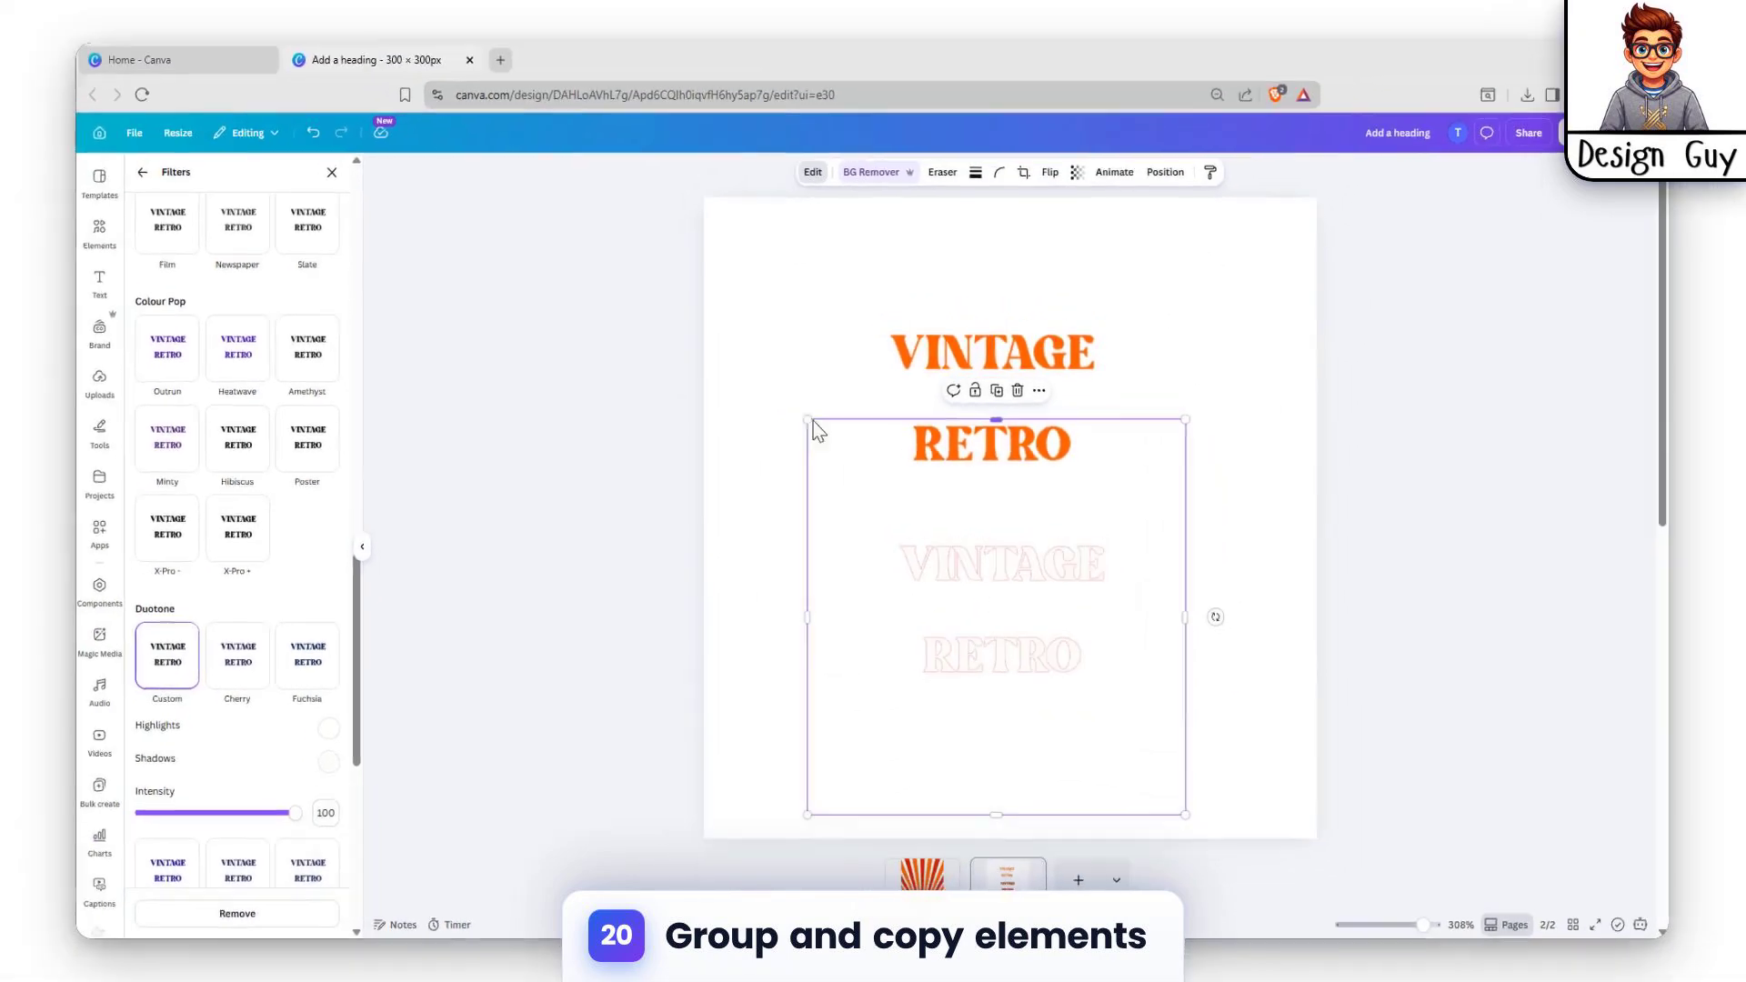
Step: Crop the white copy's top edge down to the middle of VINTAGE and align the orange image with the red one
drag(980, 360, 996, 557)
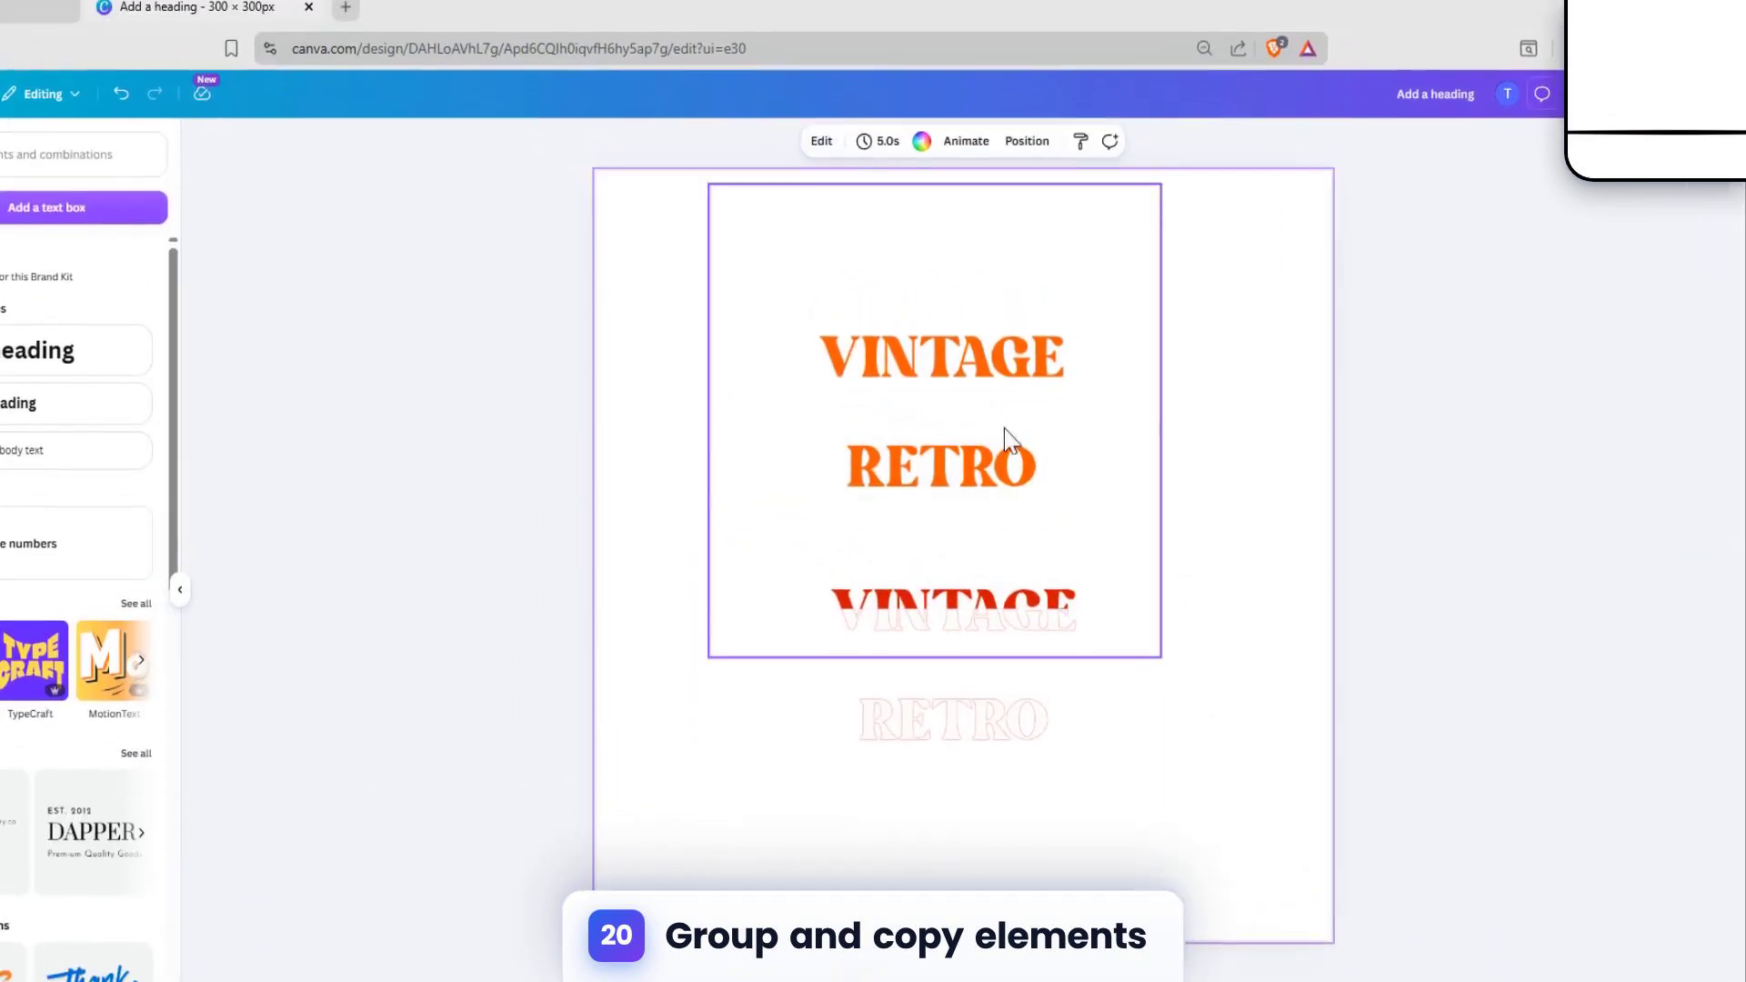
drag(1045, 427, 1020, 576)
drag(974, 638, 983, 639)
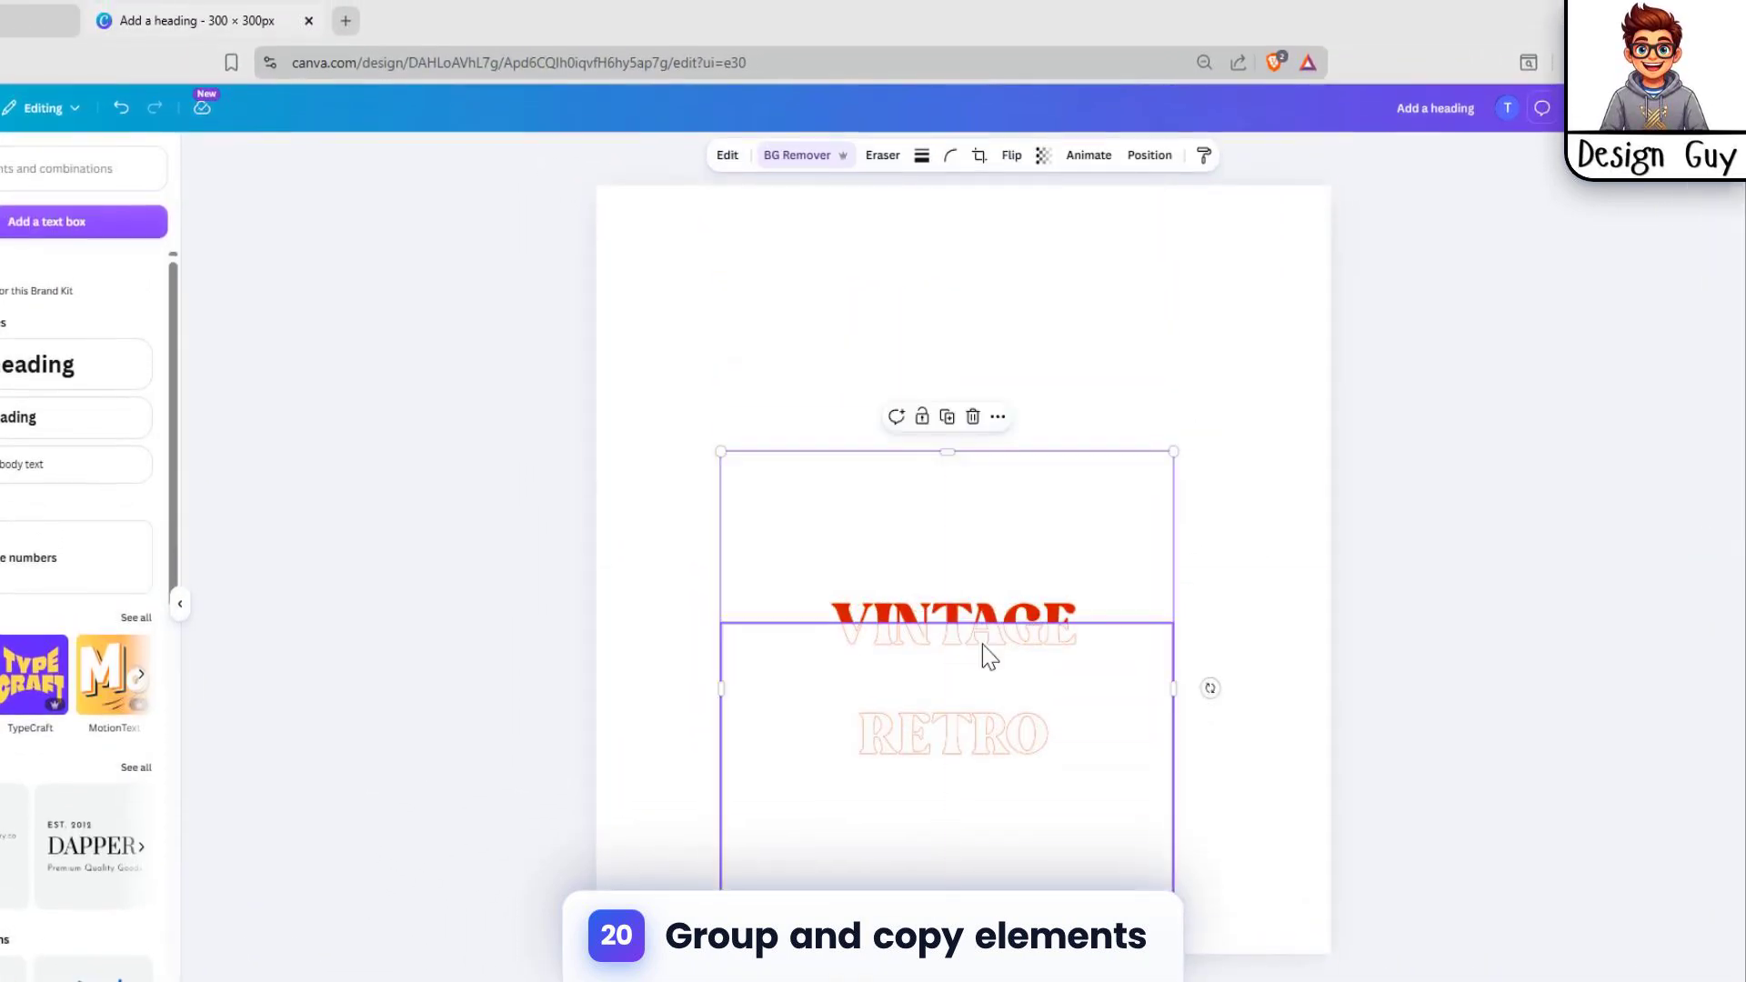
Step: Crop the bottom edges of the orange and white VINTAGE RETRO copies up to around the word RETRO
drag(1006, 814, 1023, 648)
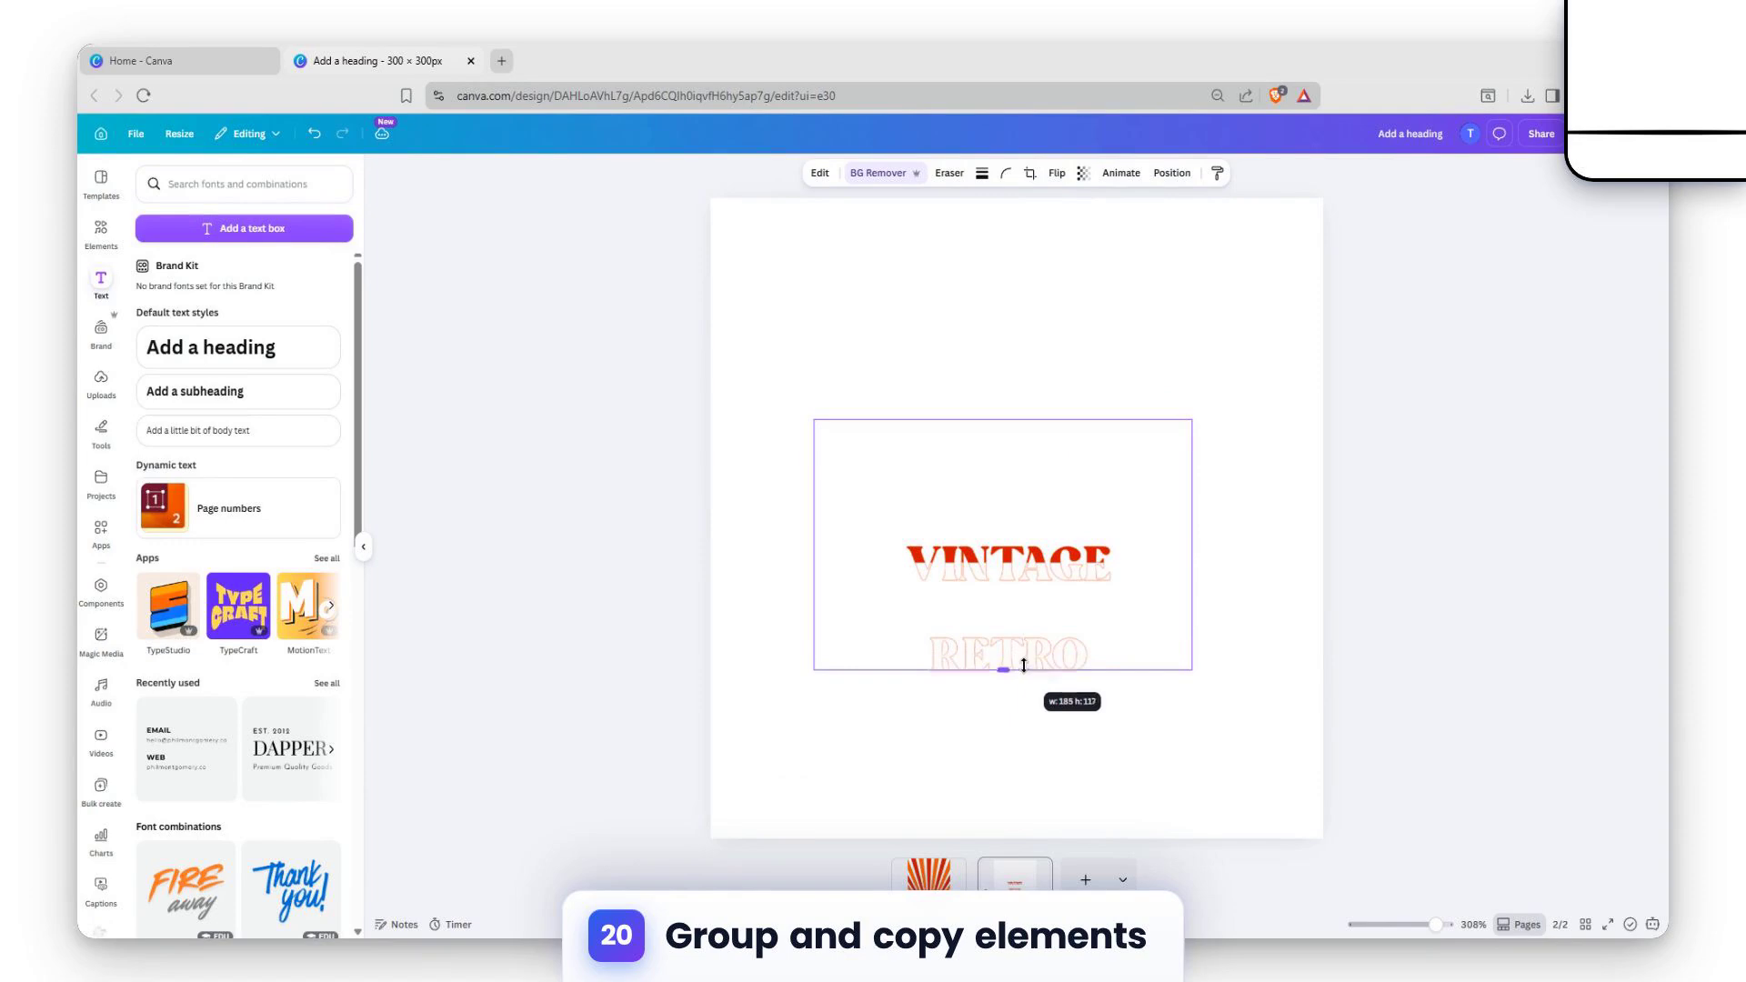
click(1031, 758)
drag(1003, 815, 1000, 656)
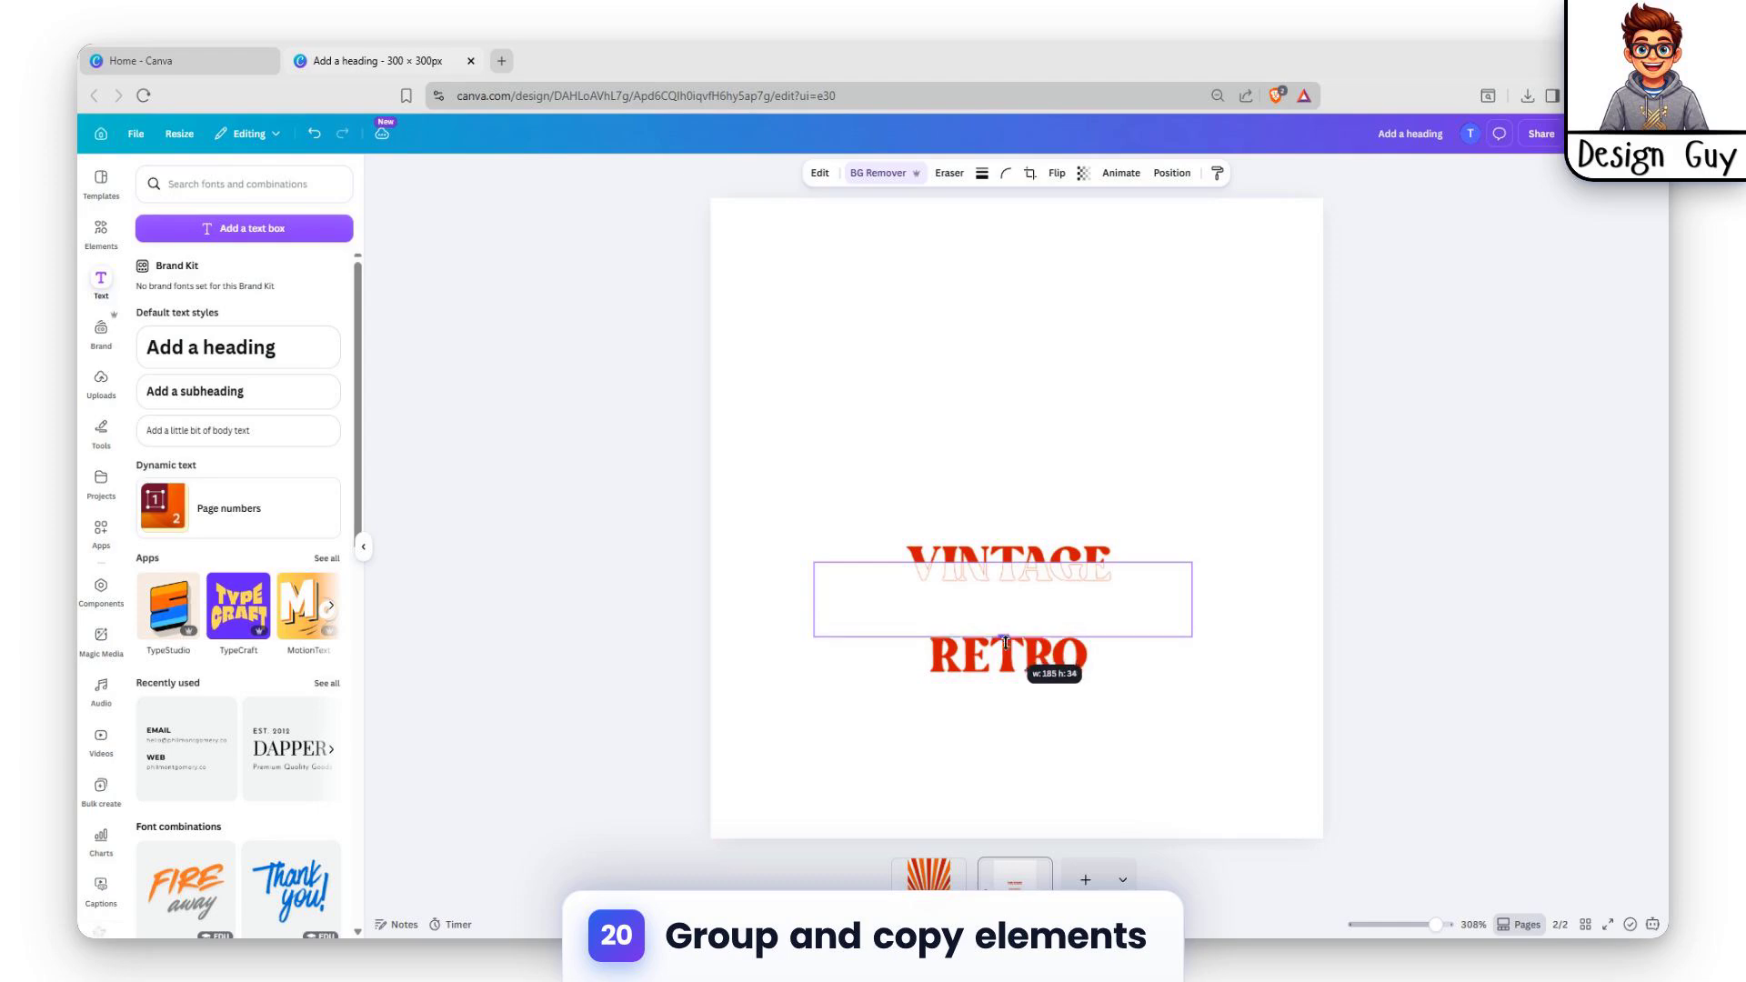
drag(1018, 572, 1019, 573)
Step: Adjust the red copy's bottom crop and crop its top edge down to the upper half of VINTAGE
click(1014, 637)
drag(1004, 812, 1002, 633)
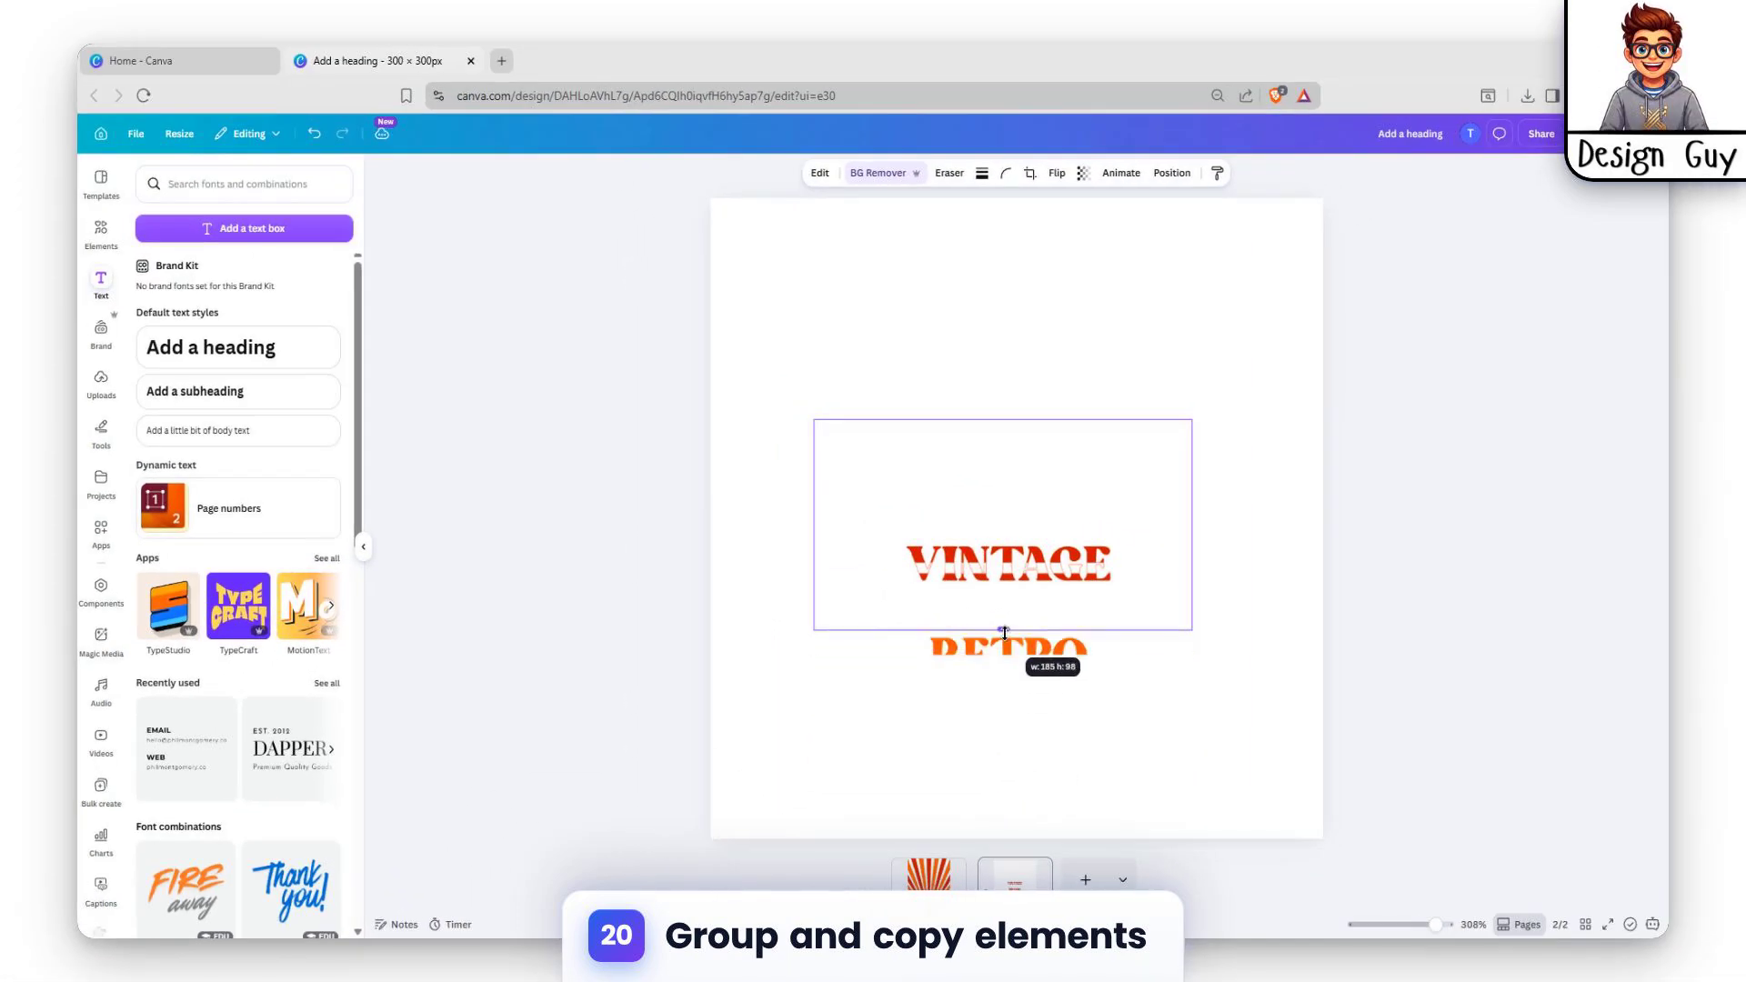
drag(1003, 420, 1001, 559)
click(1283, 482)
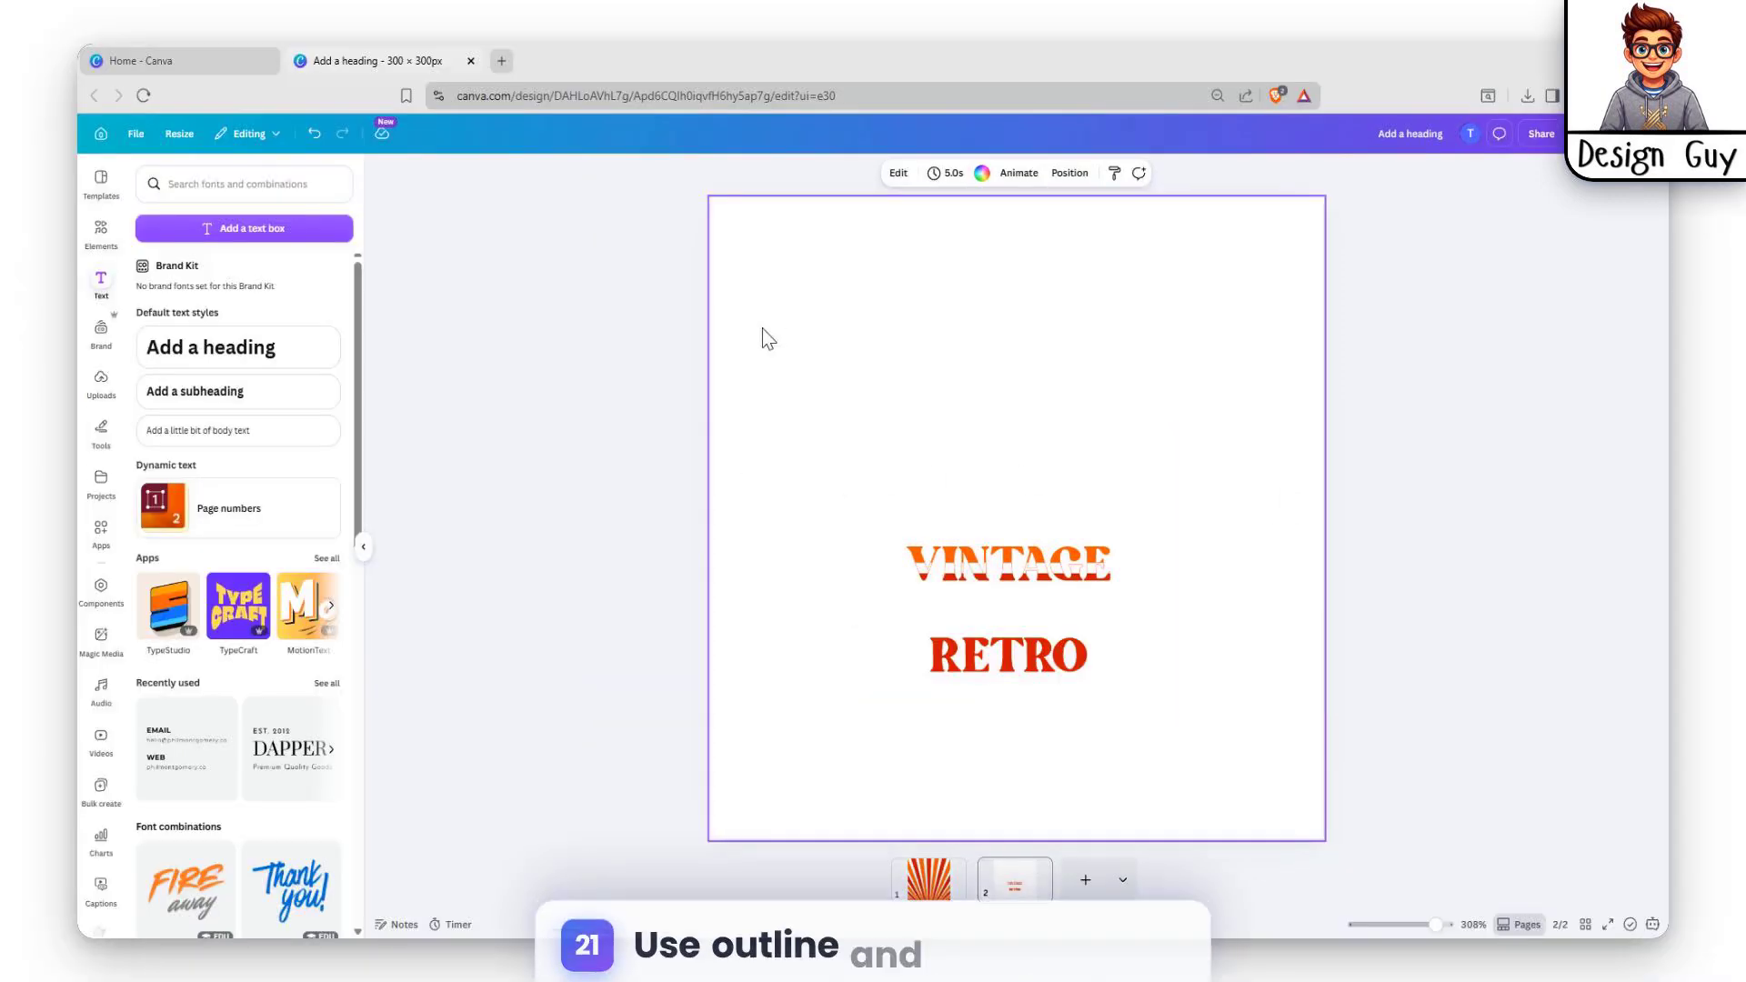
Step: Group the cropped orange, white and red VINTAGE RETRO copies
drag(762, 327, 1292, 740)
click(960, 391)
click(1143, 297)
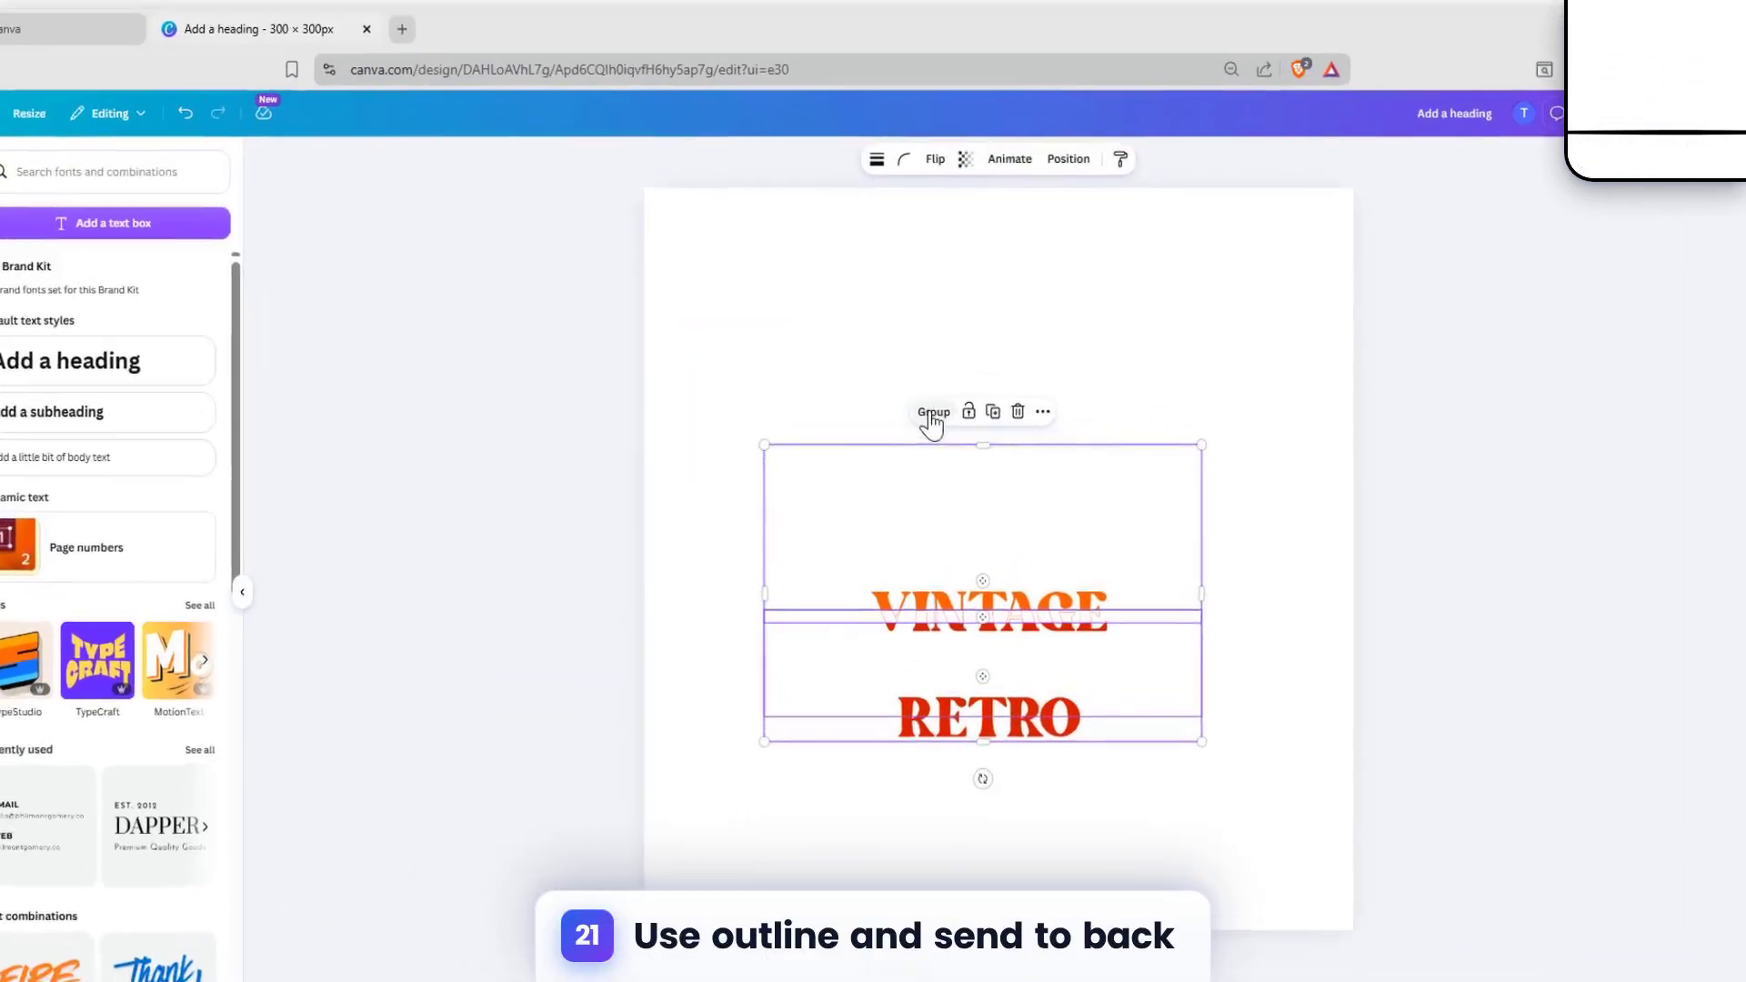
click(987, 528)
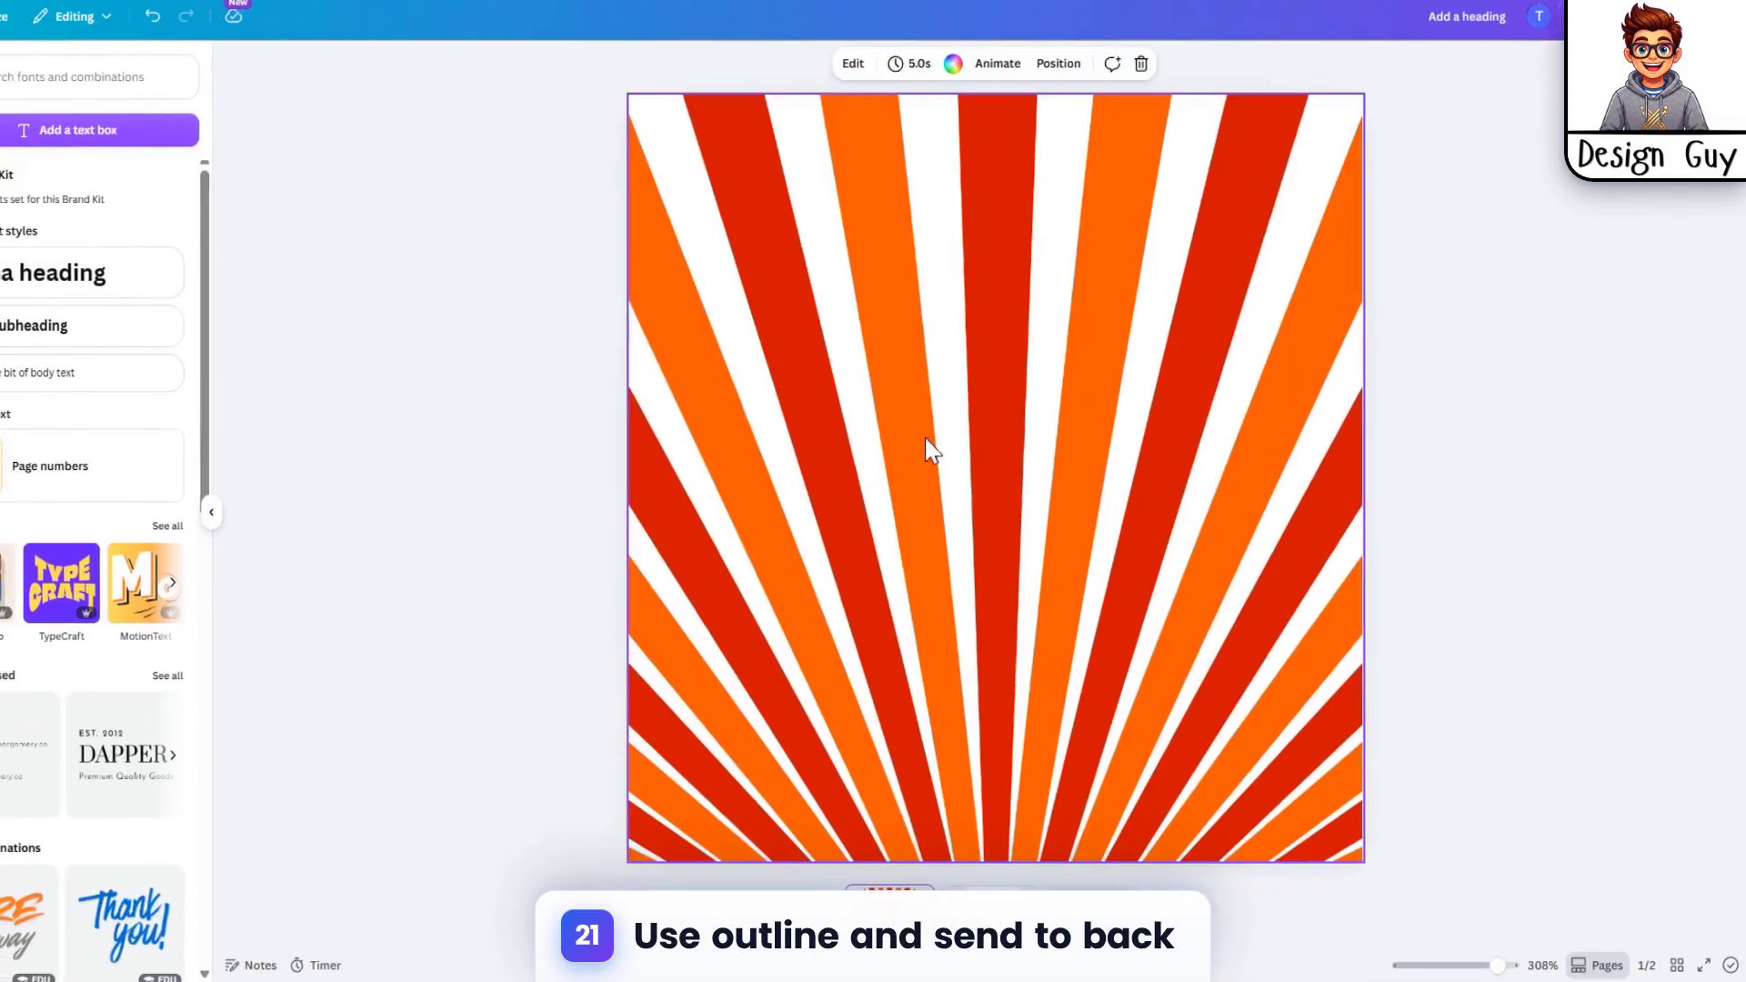
click(926, 439)
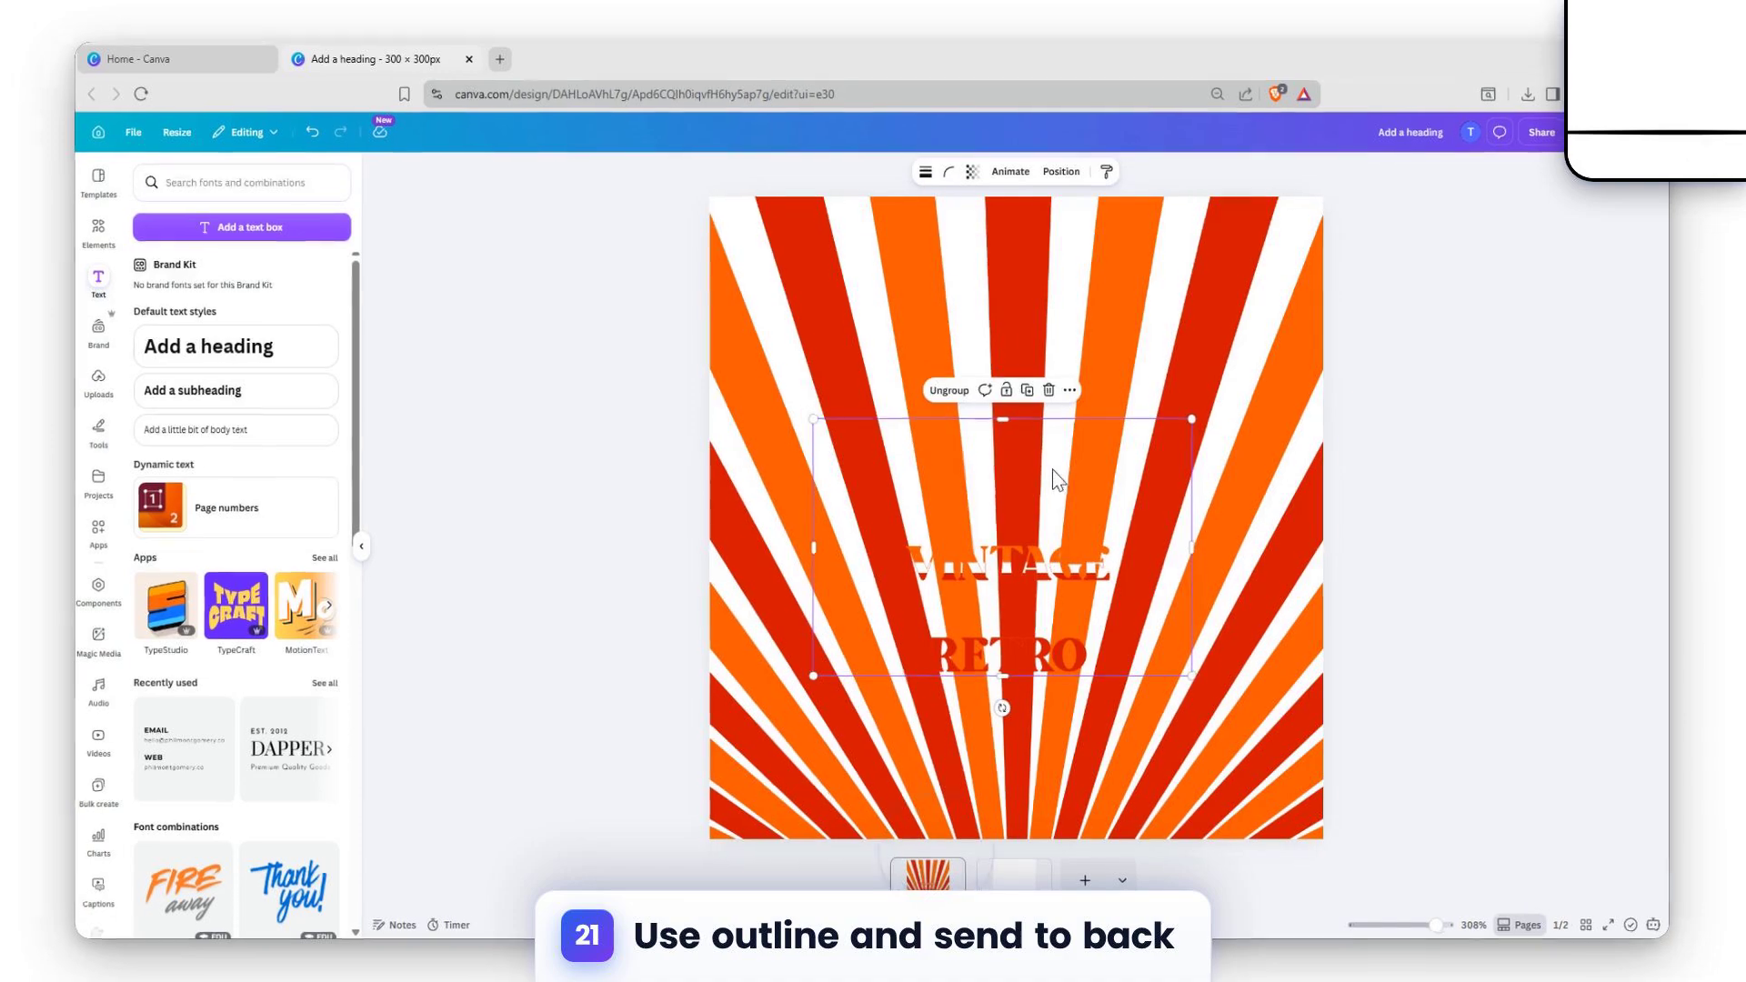
drag(1051, 469, 1044, 374)
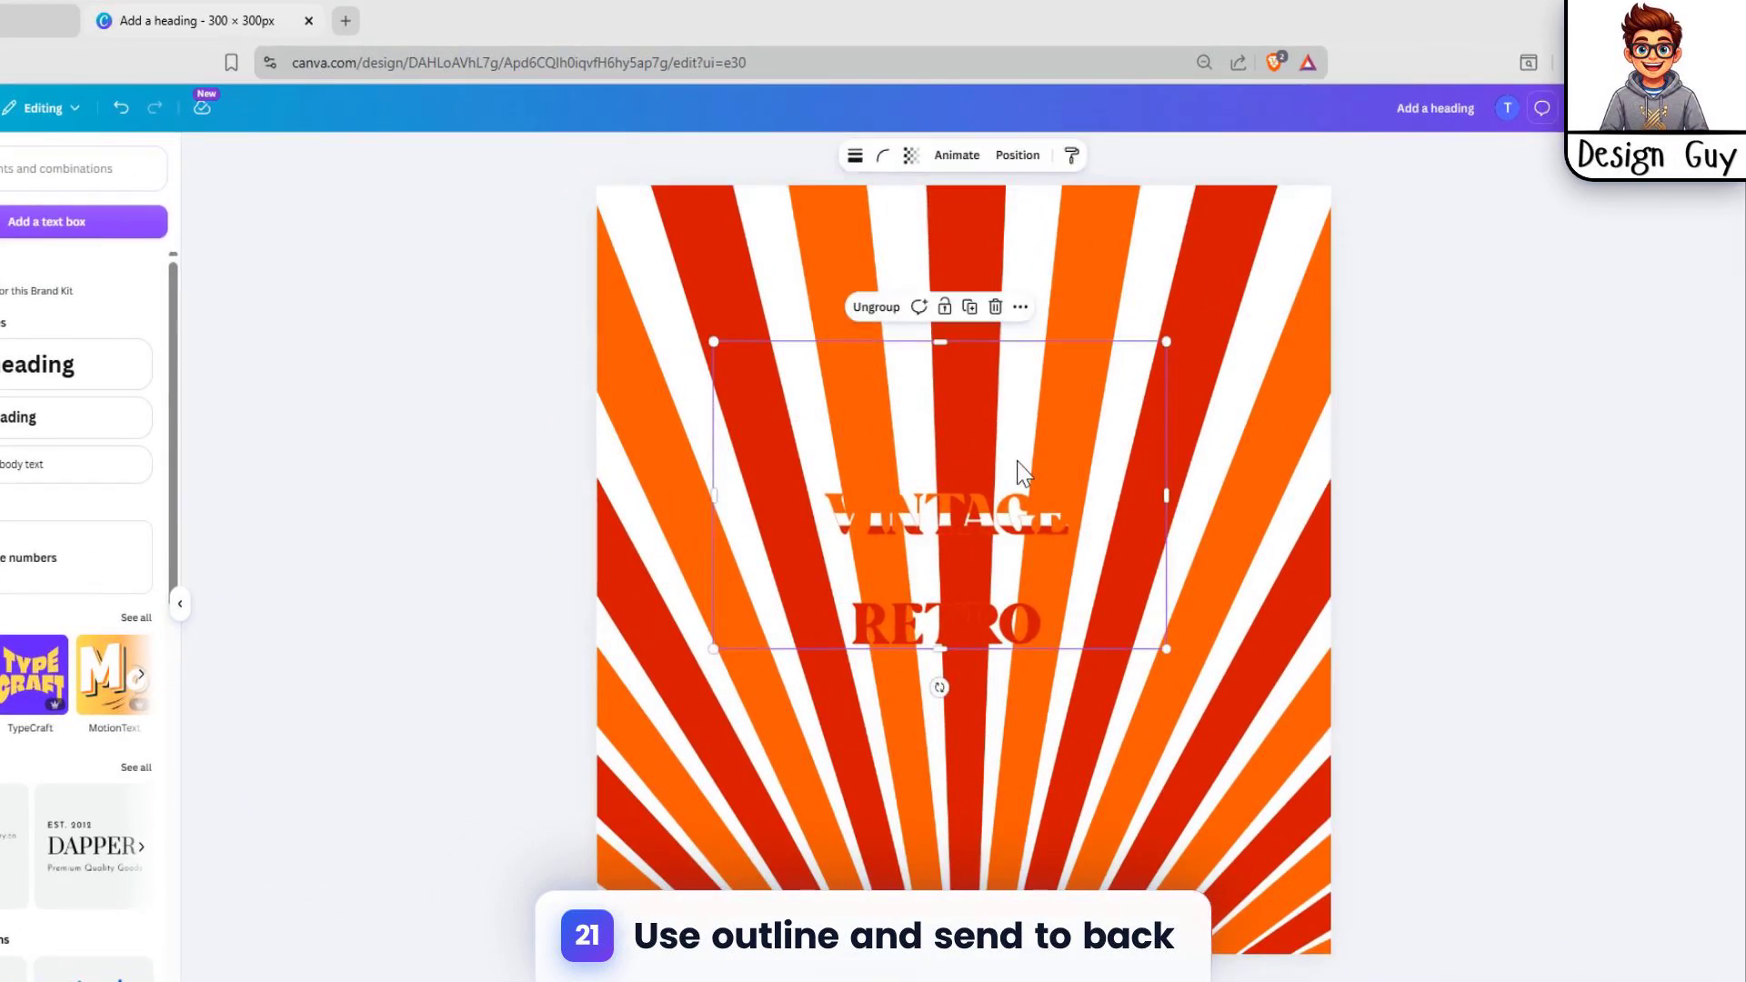
key(Delete)
click(961, 907)
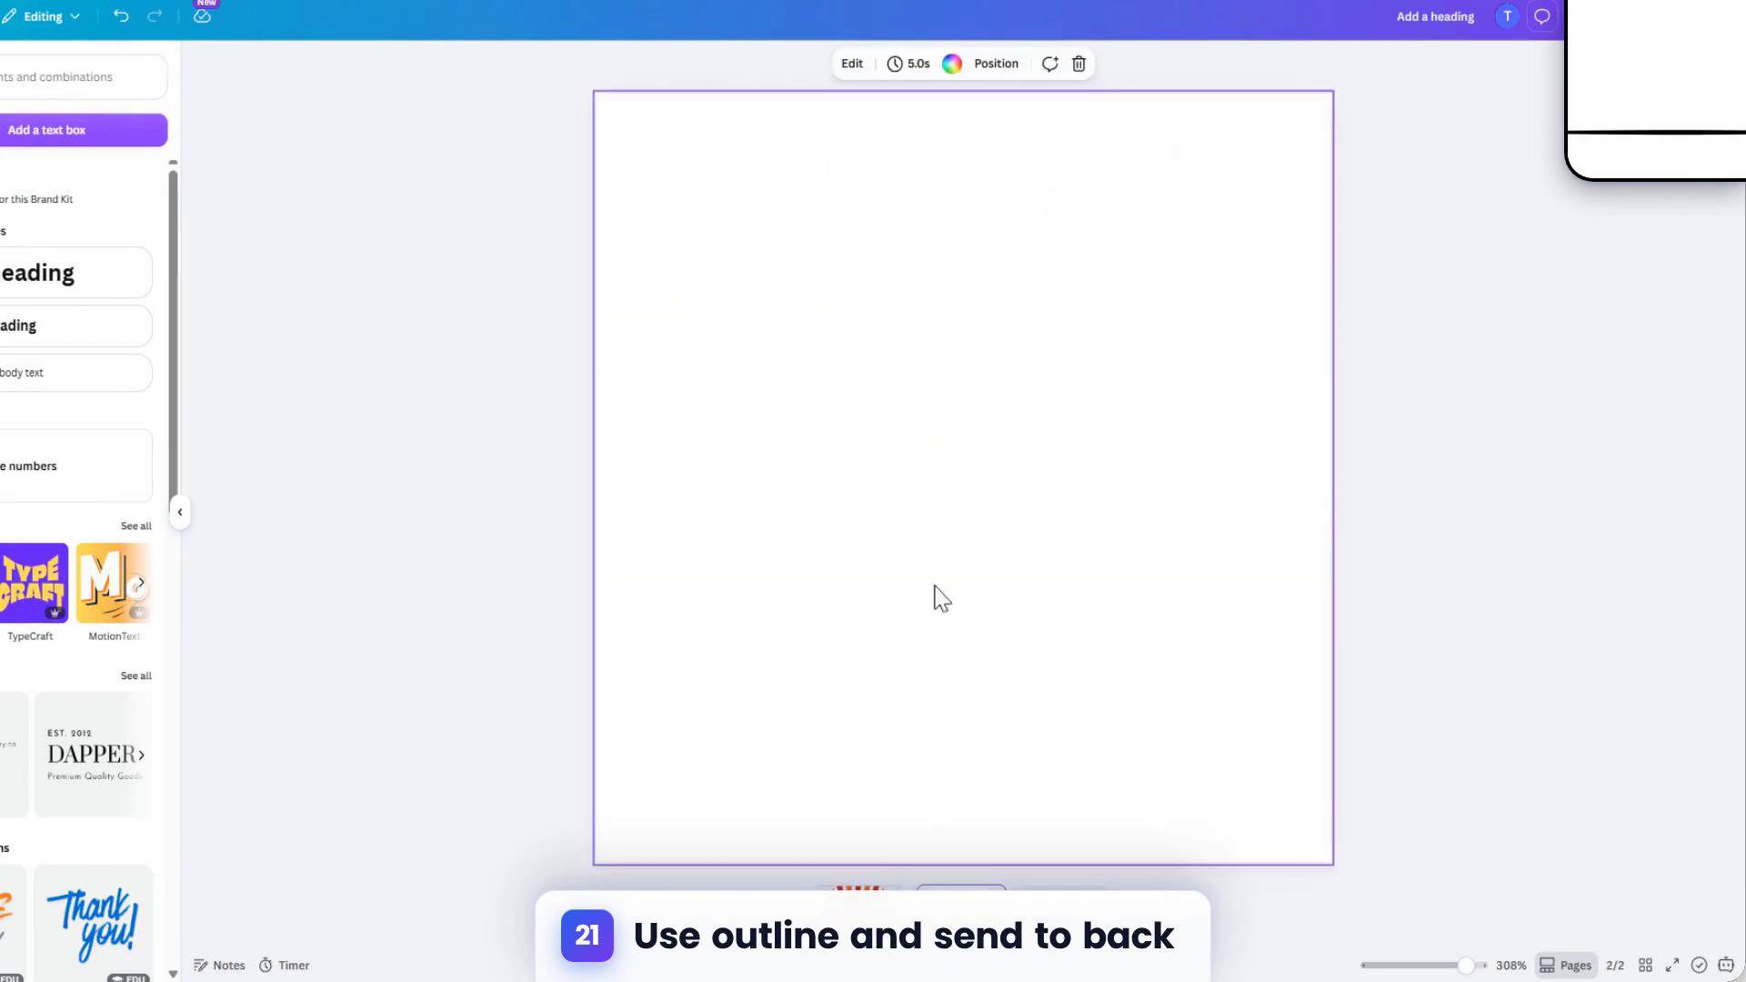
key(ctrl+v)
click(1004, 356)
click(1255, 361)
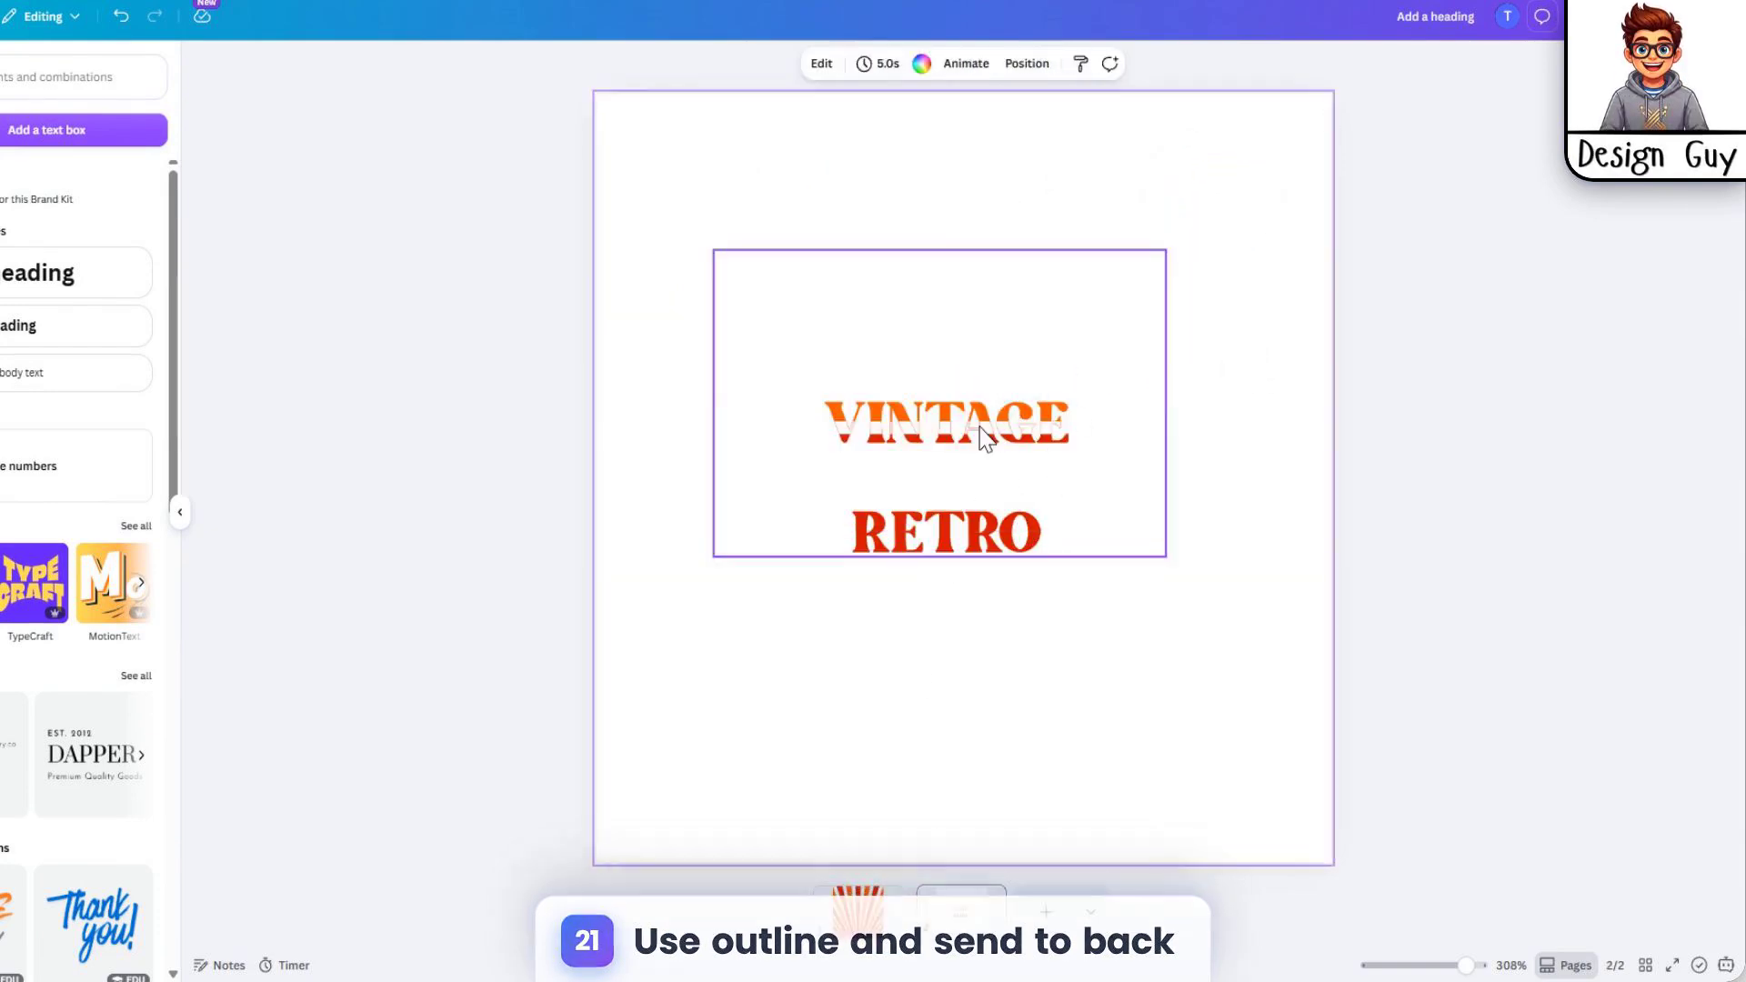
Step: Duplicate the orange image inside the group and extend its crop to 185 × 120, covering the whole VINTAGE RETRO text
click(994, 413)
click(956, 374)
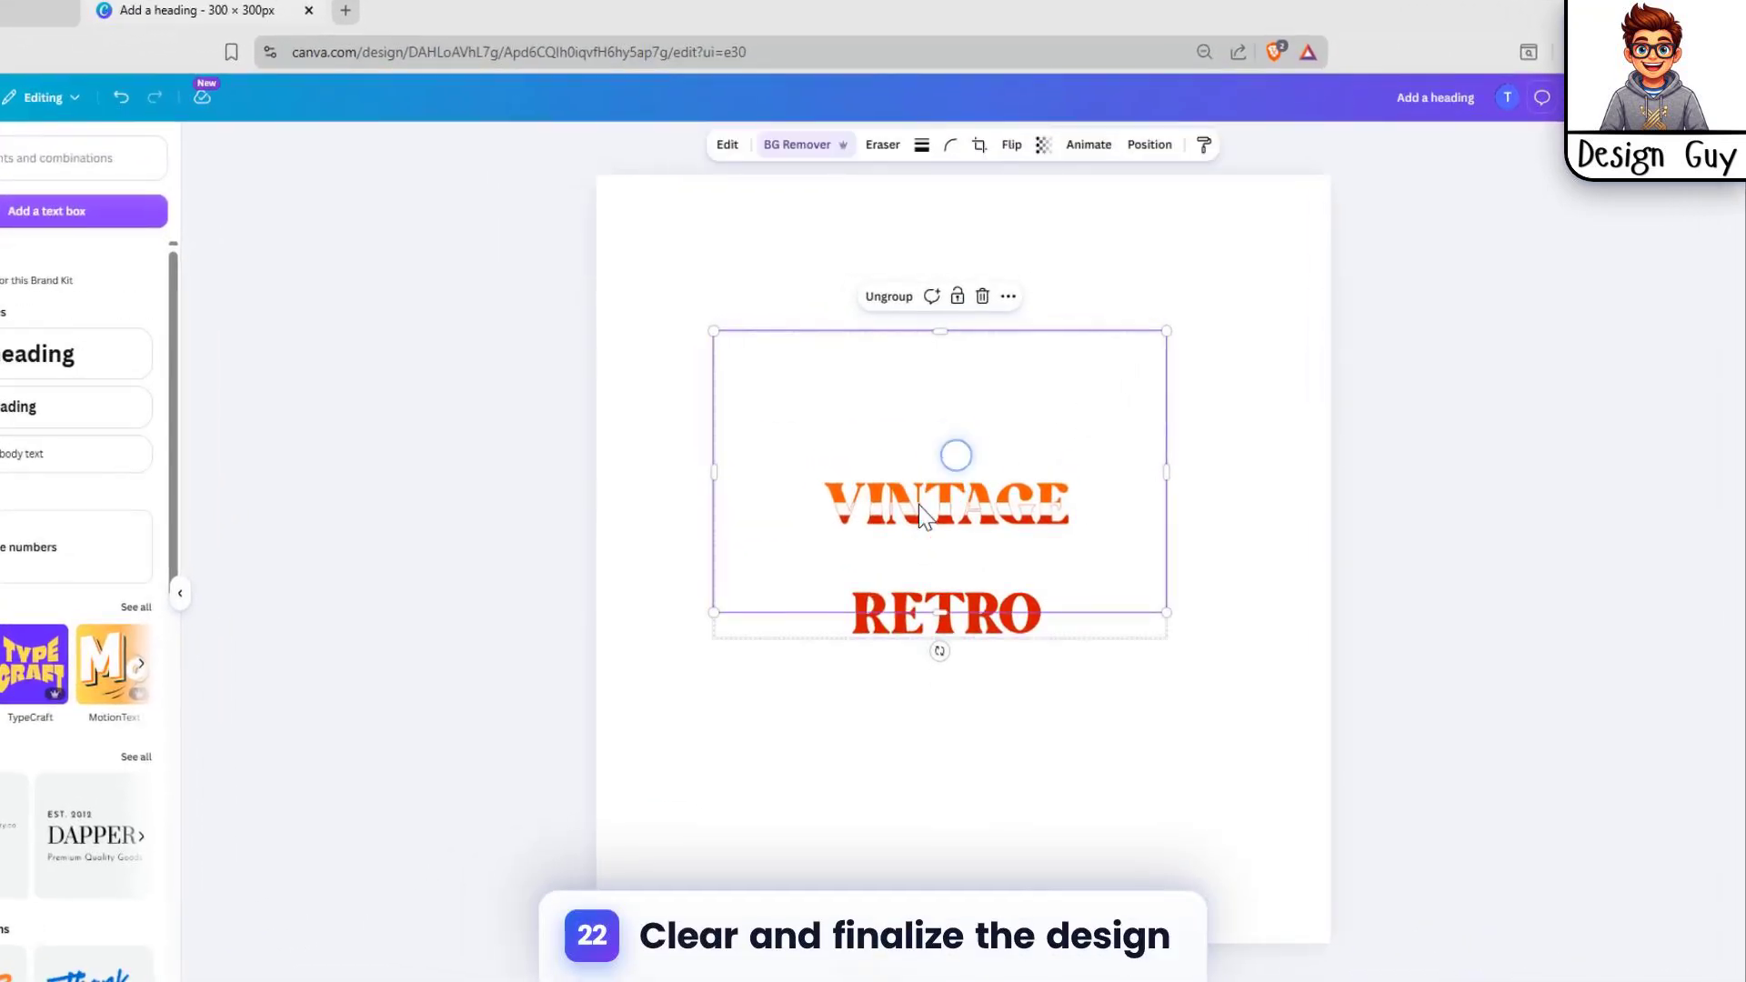
key(ctrl+d)
drag(1035, 525, 999, 485)
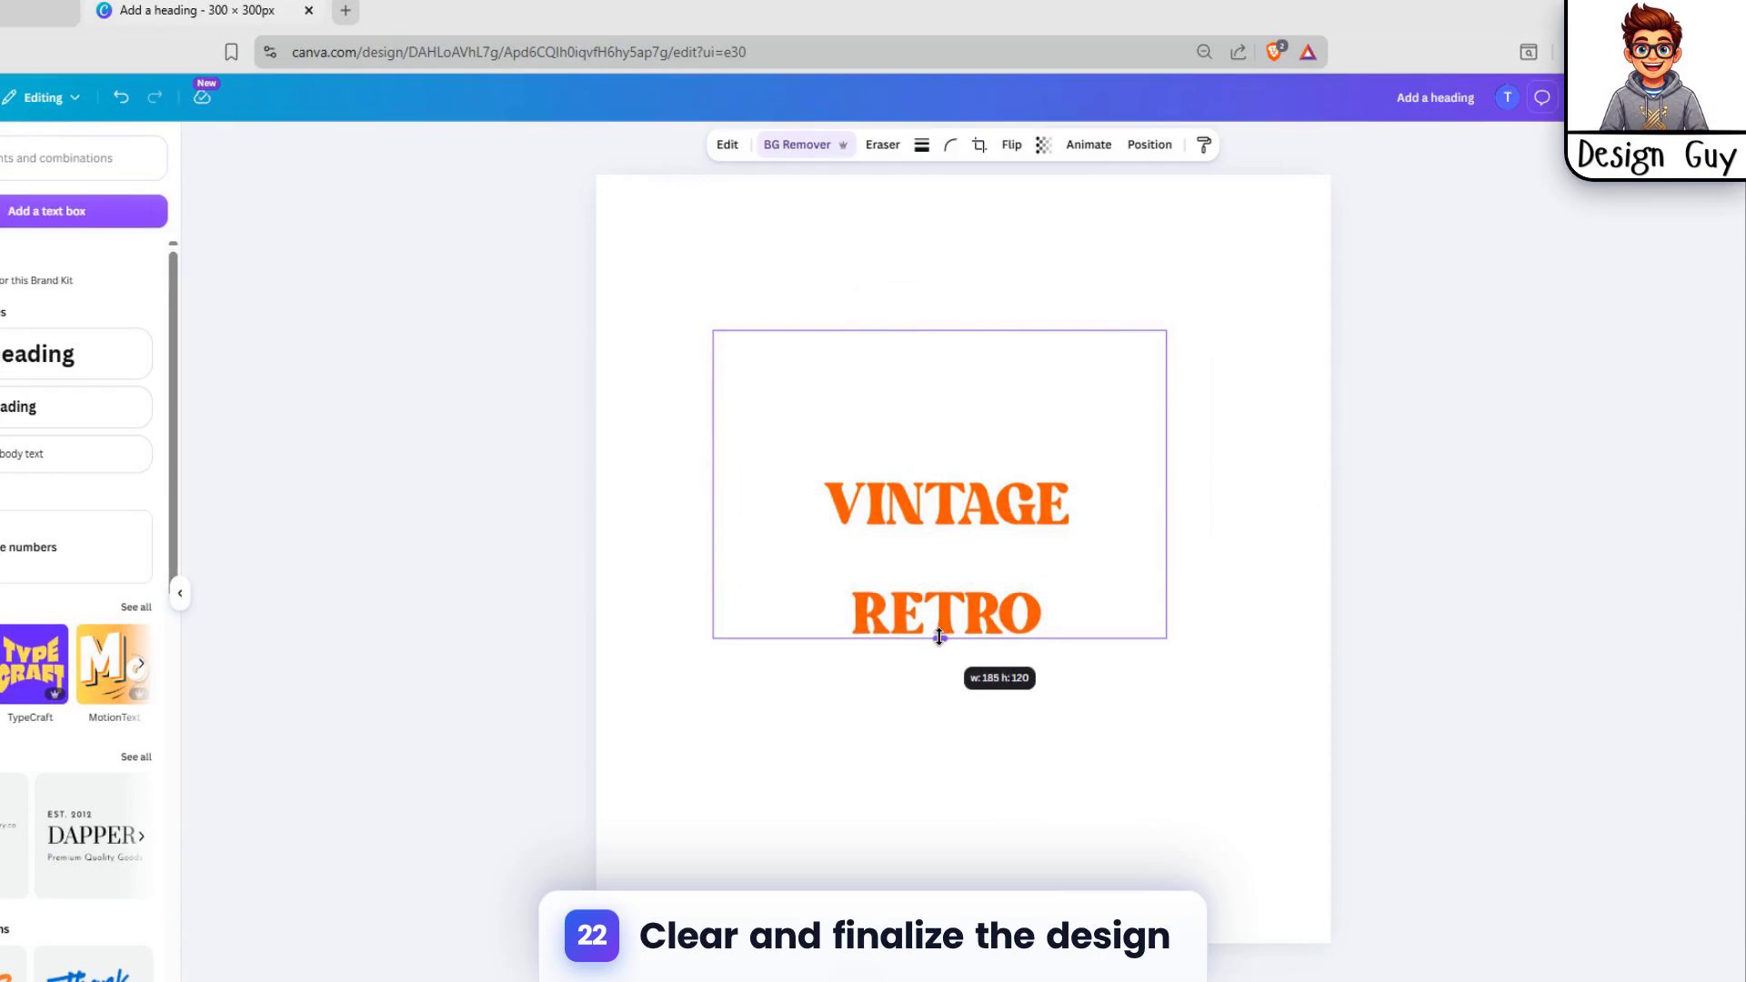
Step: Apply the Outline shadow effect to the uncropped orange copy
click(728, 145)
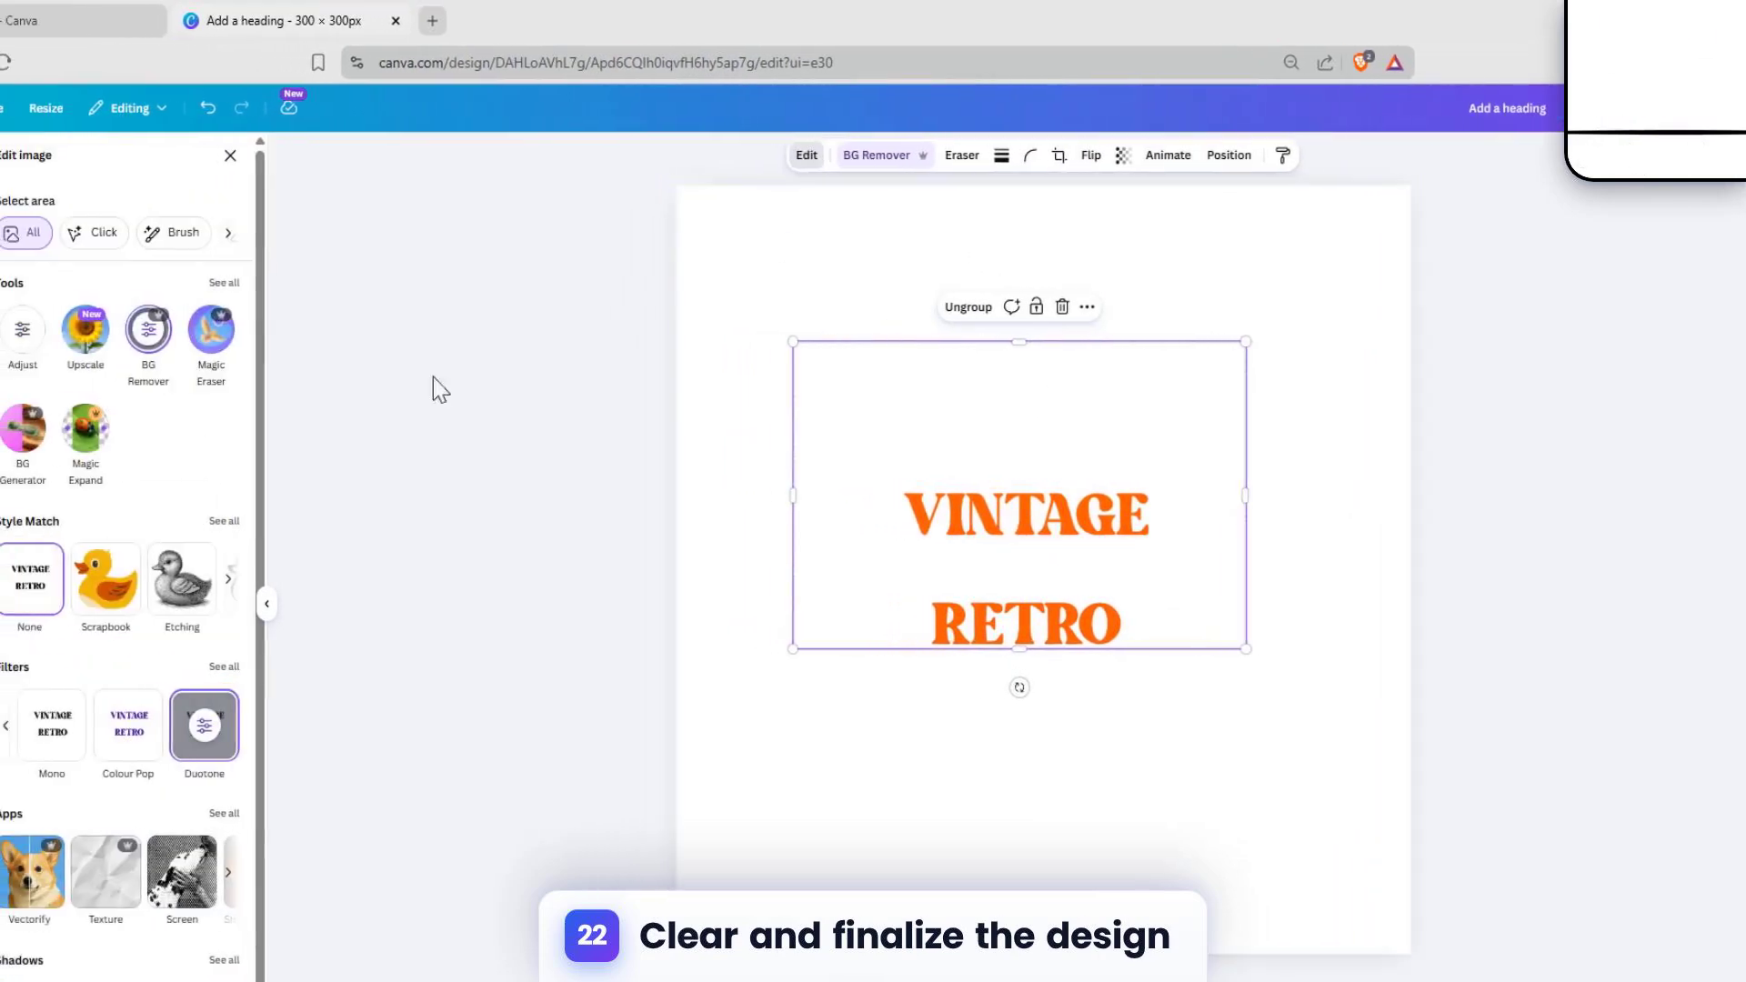
click(251, 961)
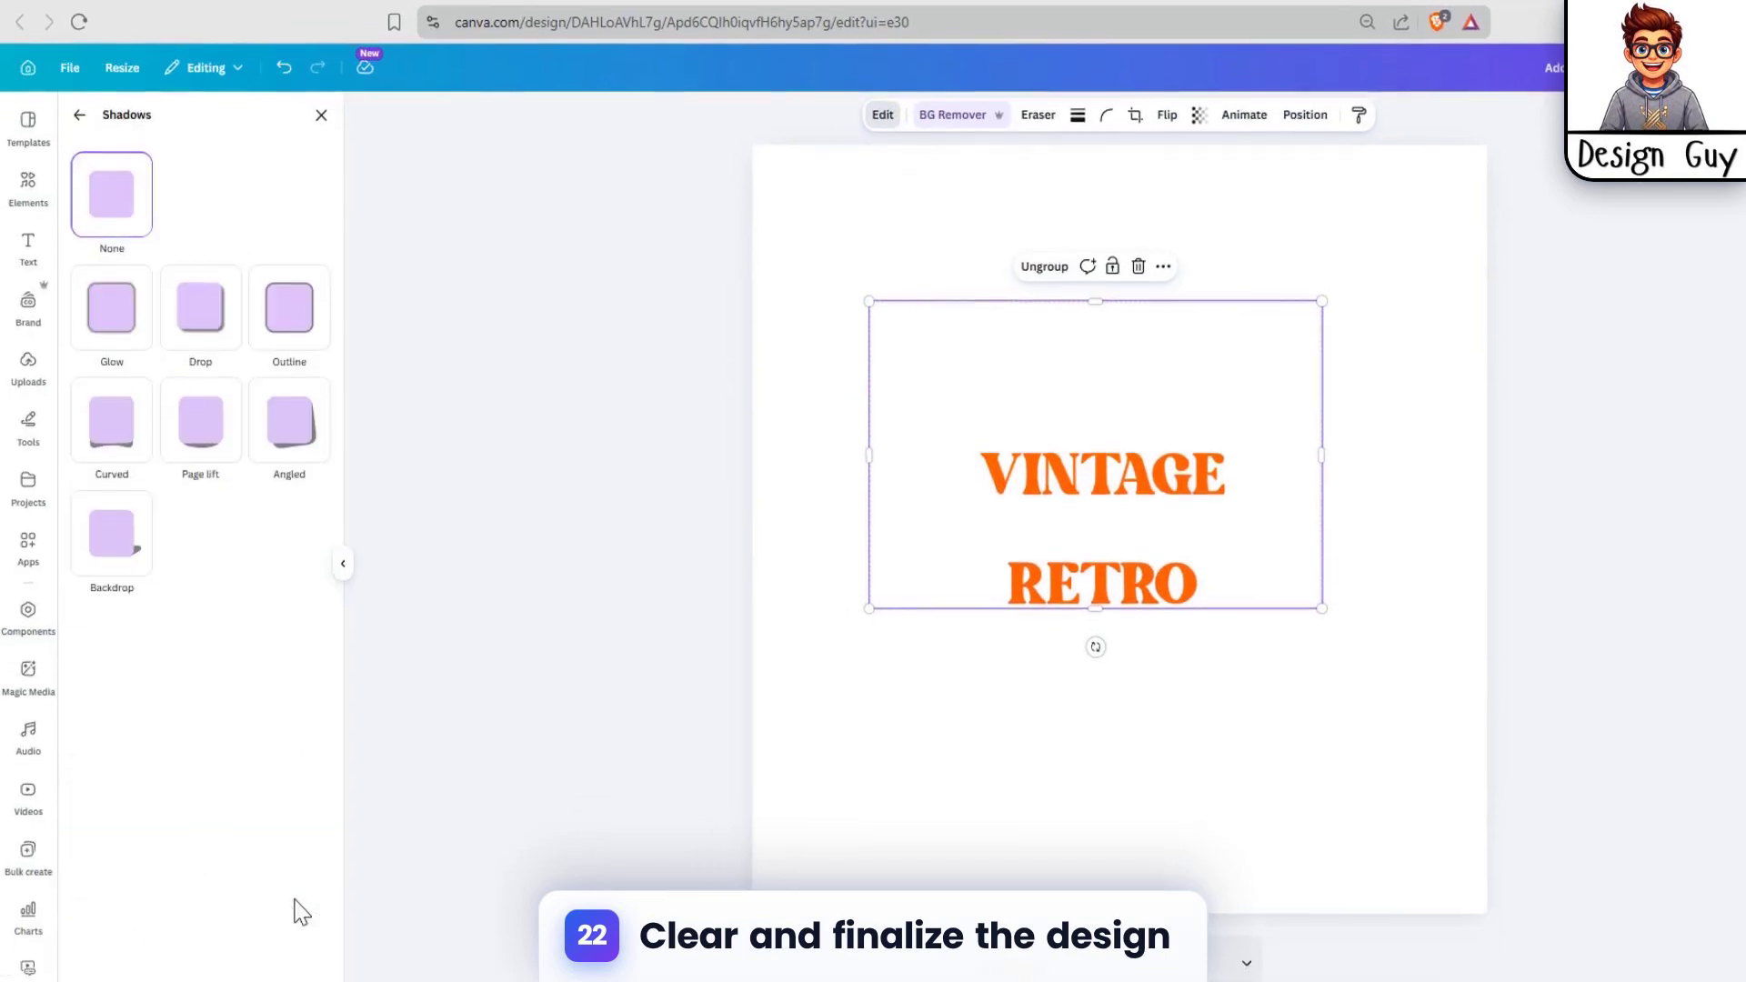
click(287, 262)
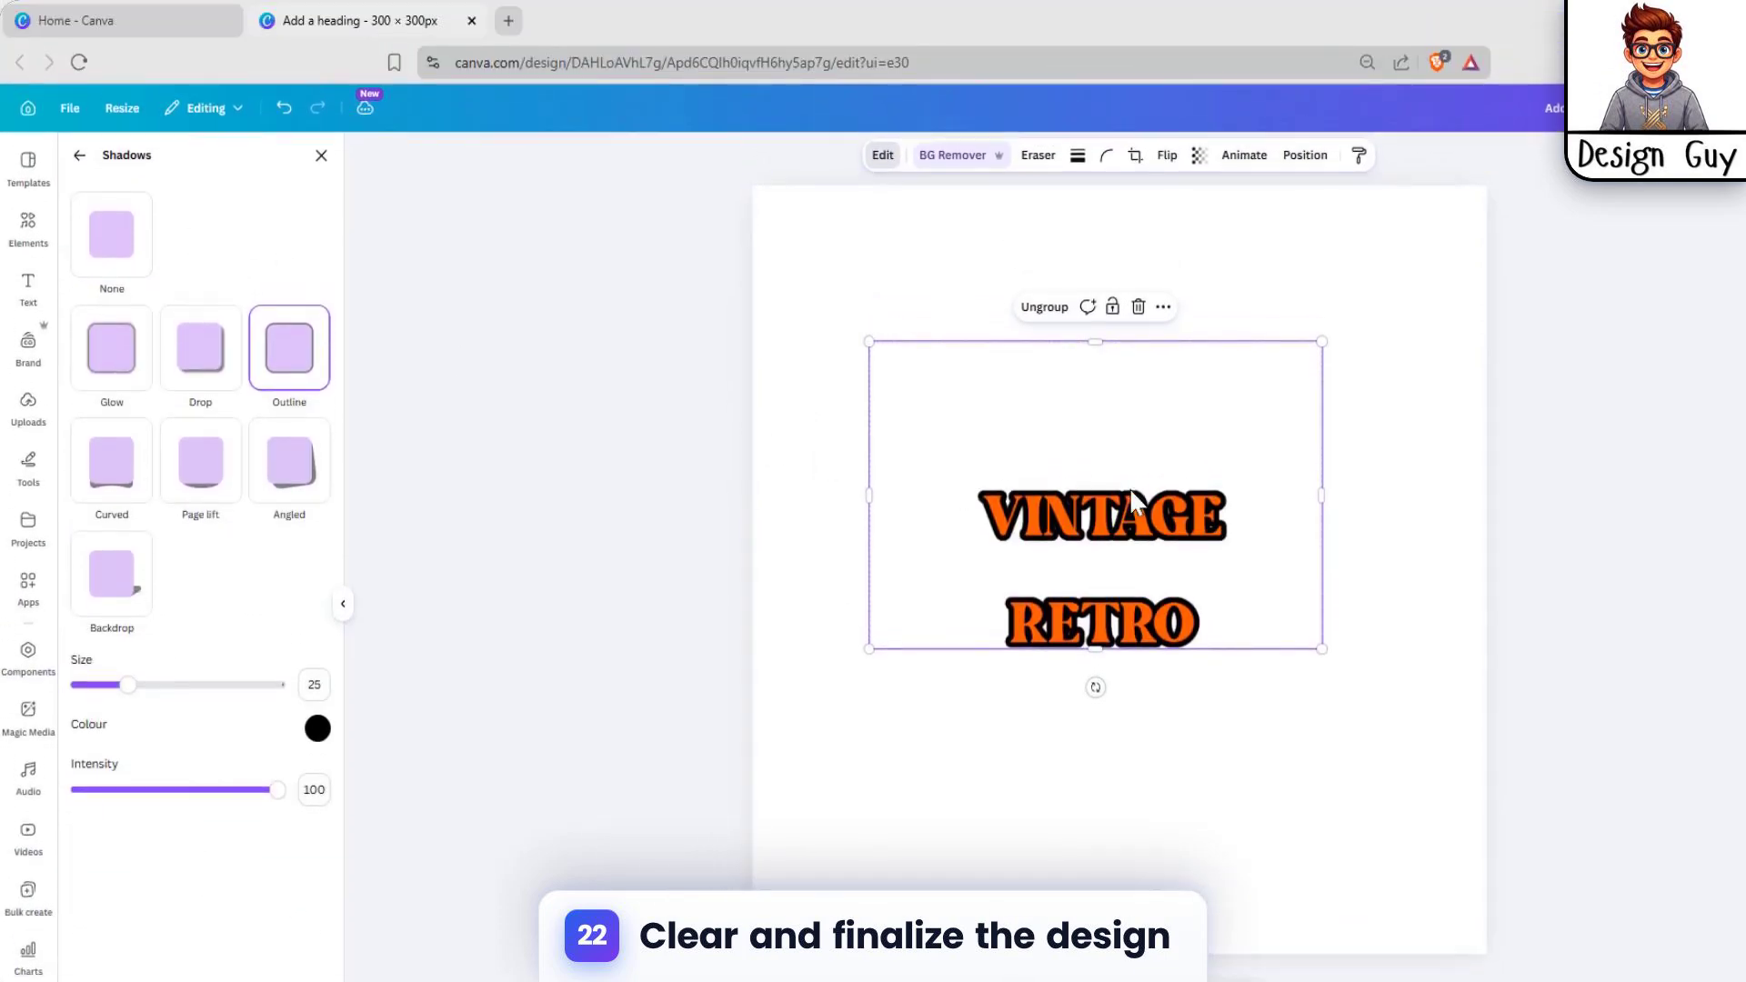
Step: Send the outlined orange copy to the back, behind the cropped coloured pieces
right_click(1099, 413)
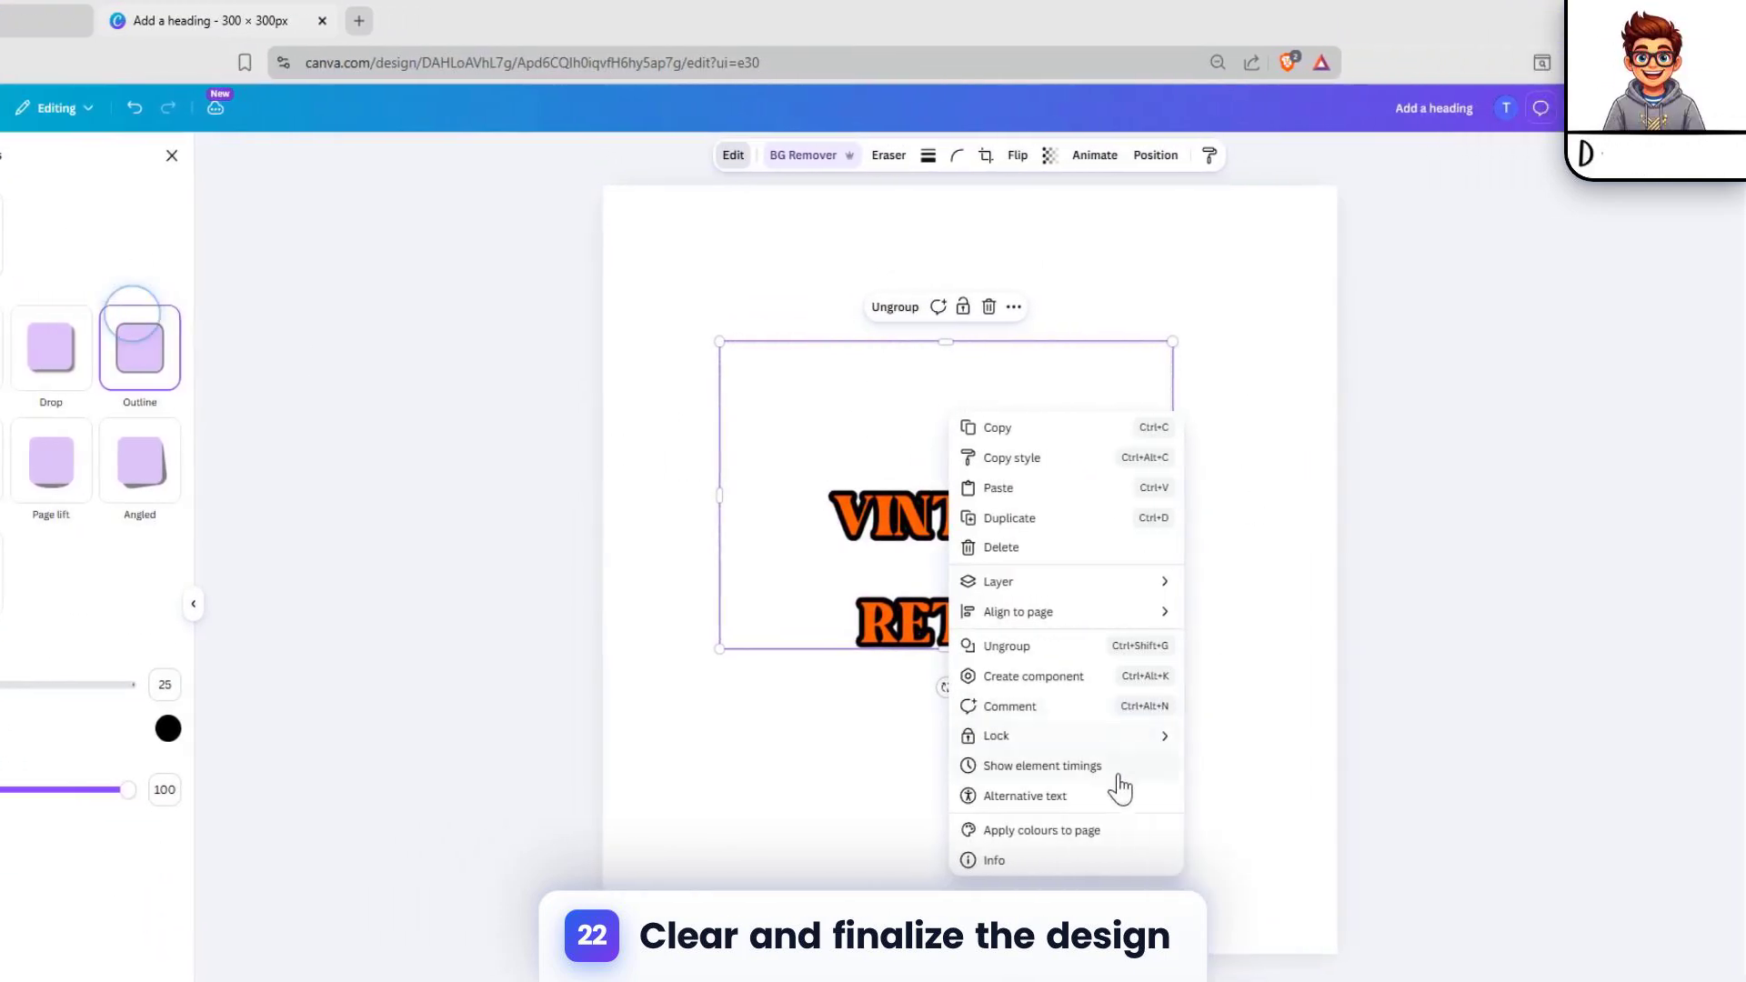
mouse_move(1059, 582)
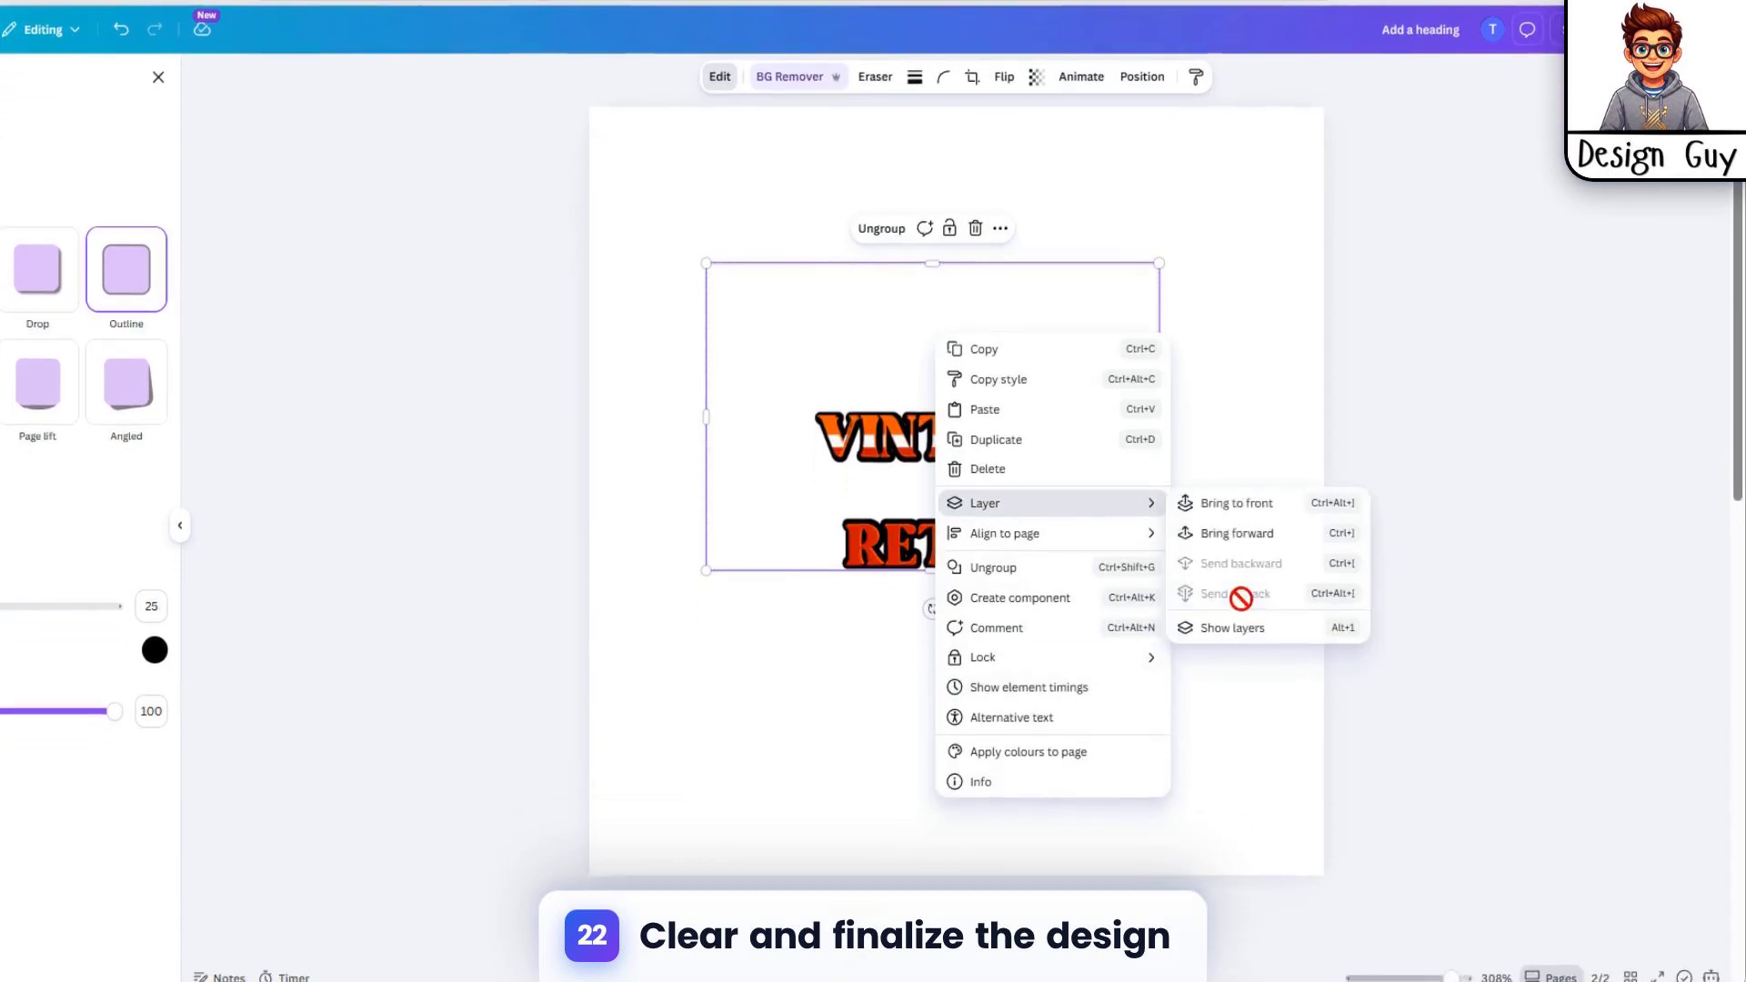
click(1286, 216)
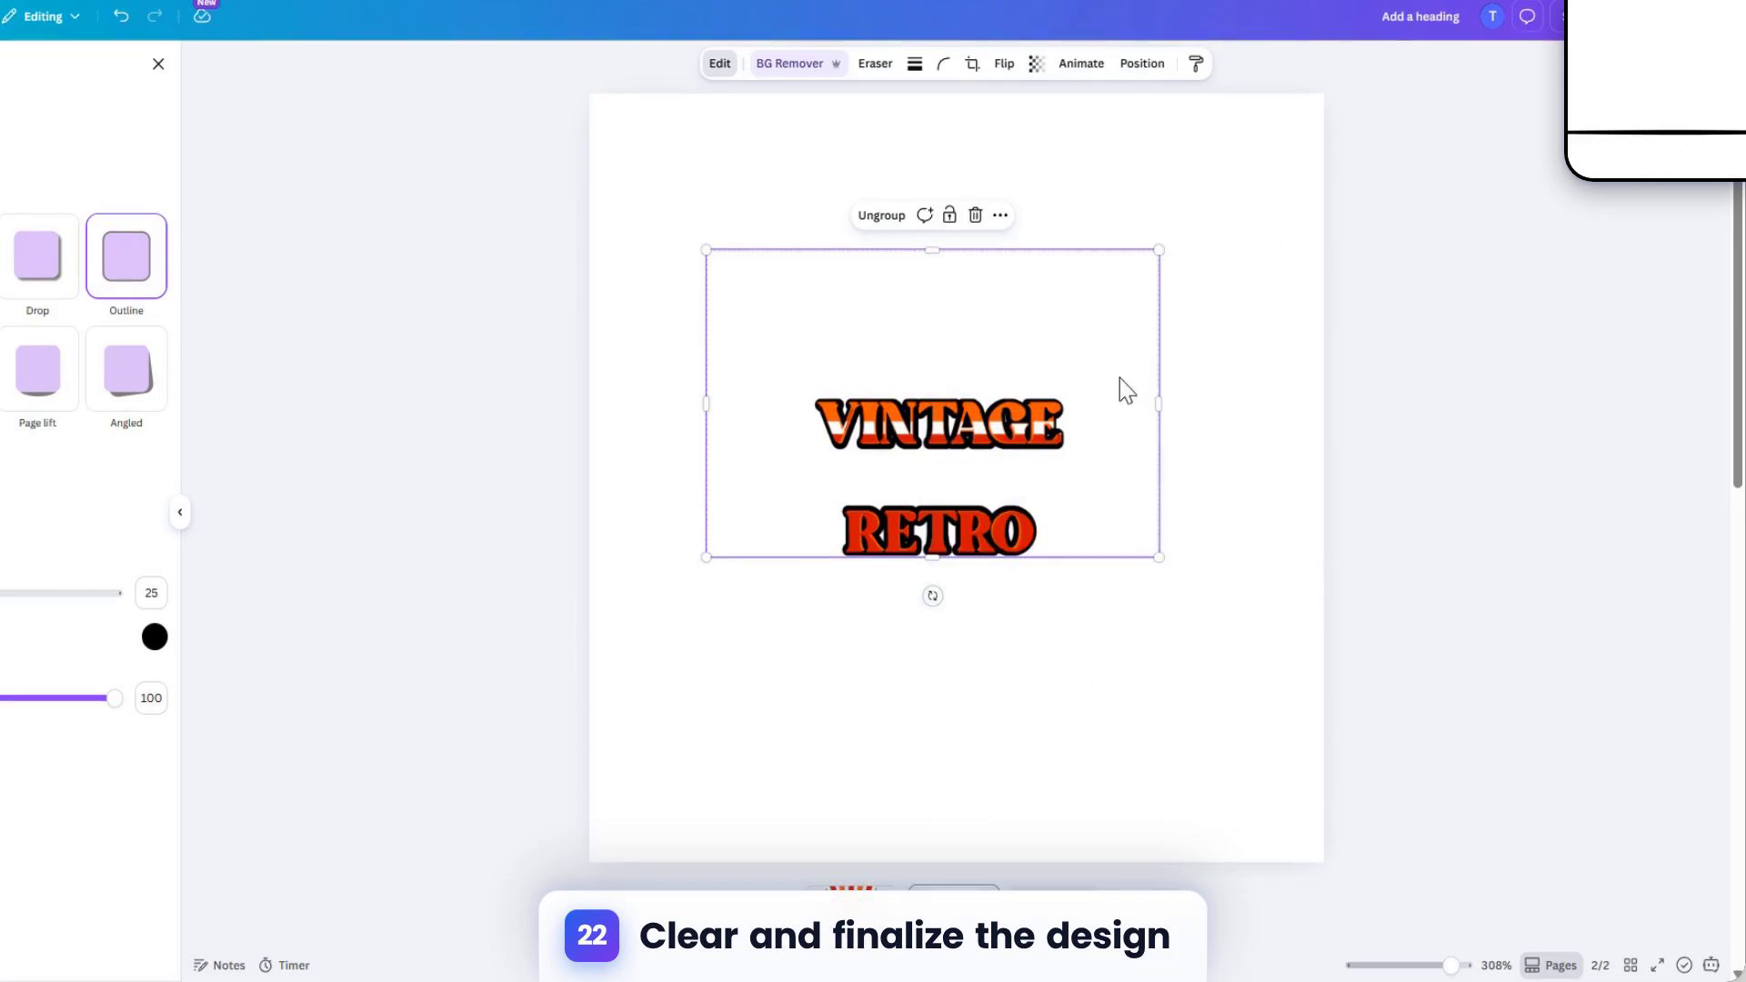
click(1207, 480)
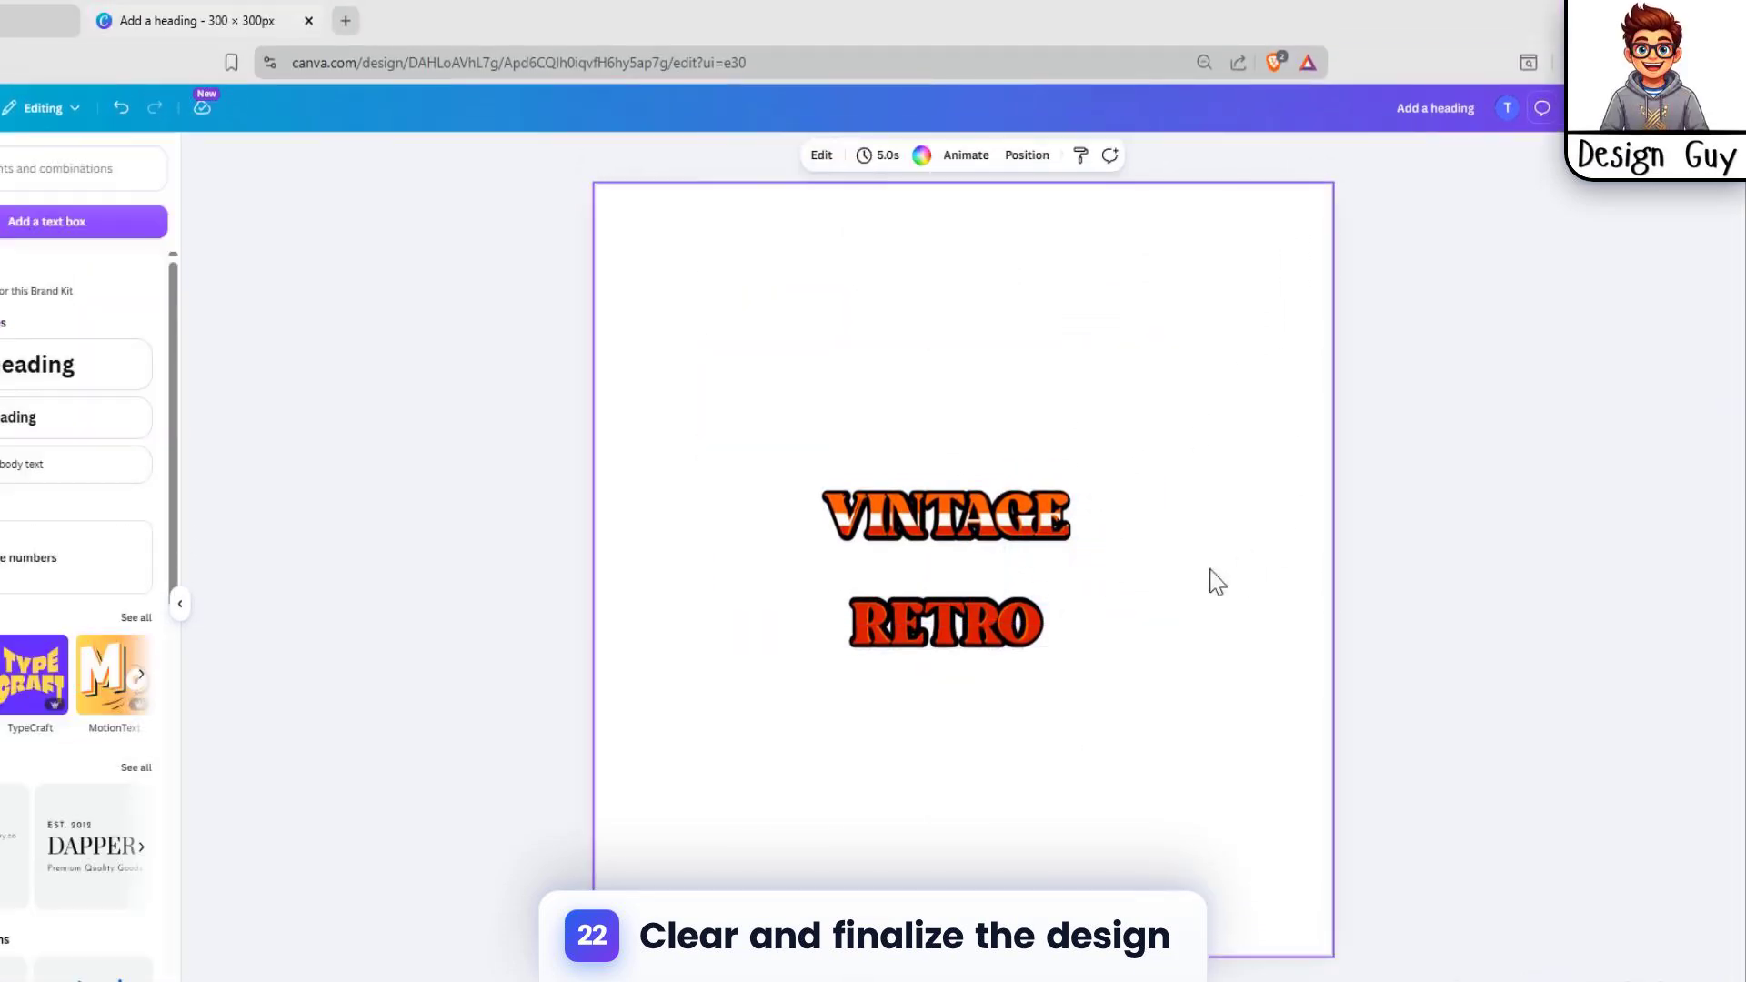
Step: Regroup all VINTAGE RETRO layers together with the outlined copy
drag(657, 282, 1239, 647)
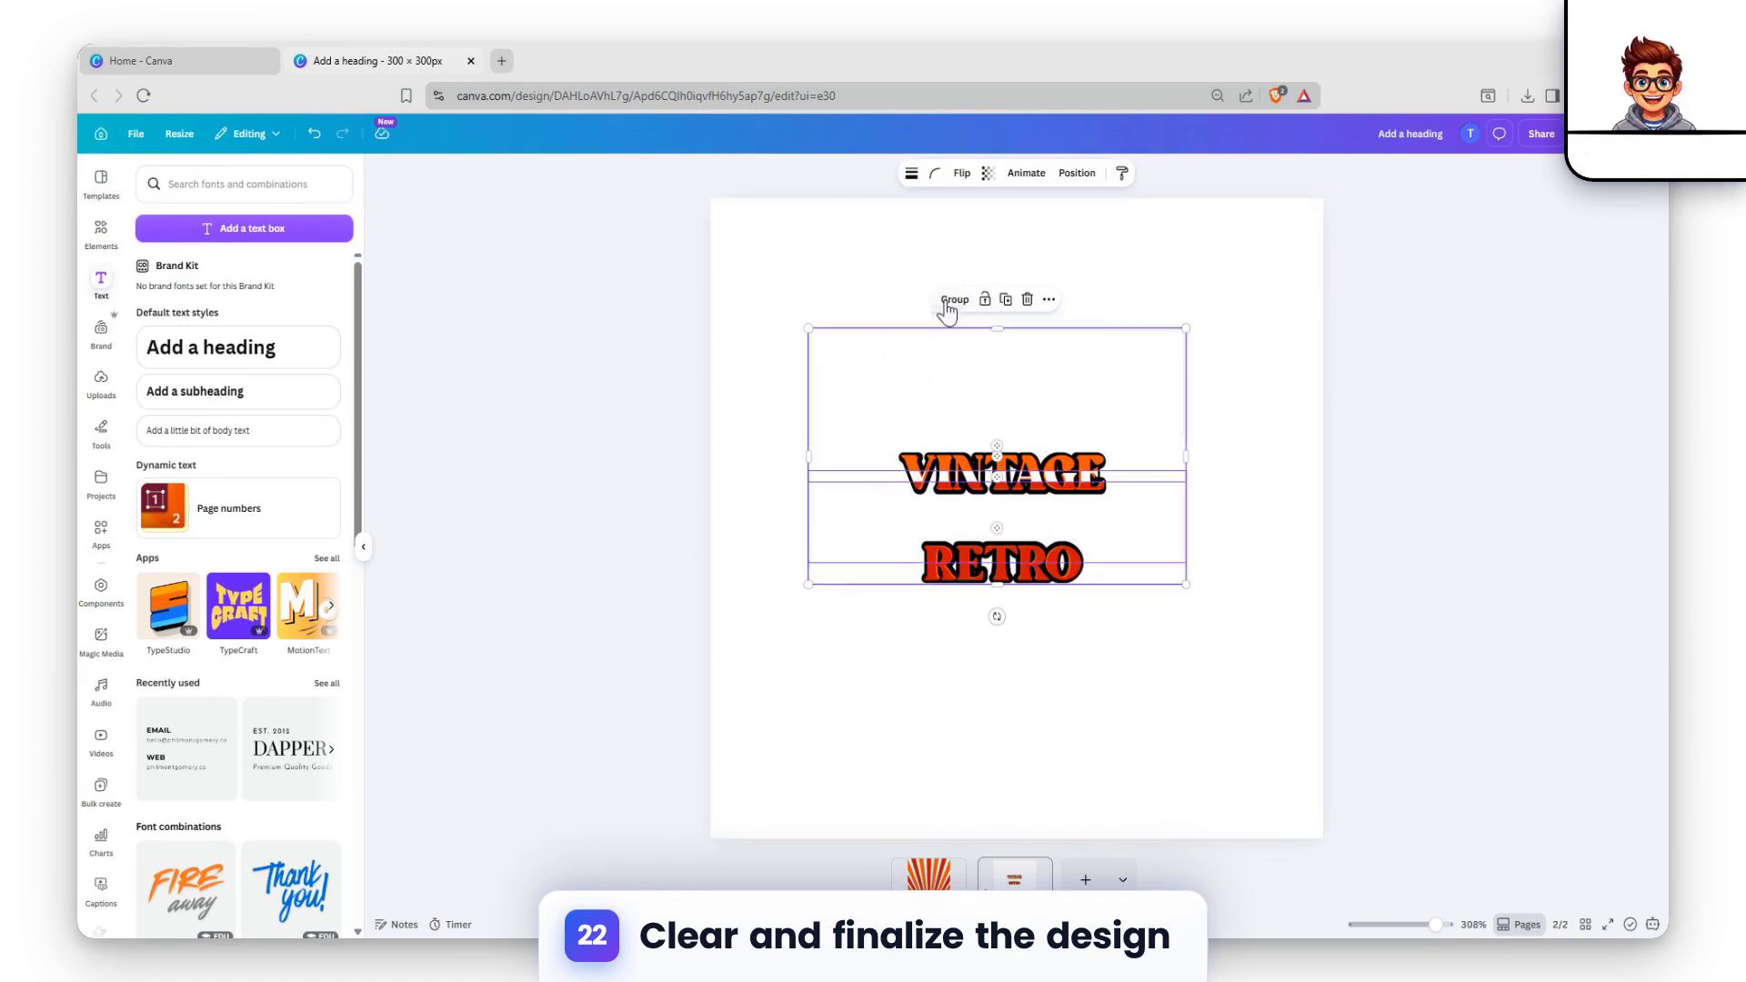
drag(757, 277, 1264, 677)
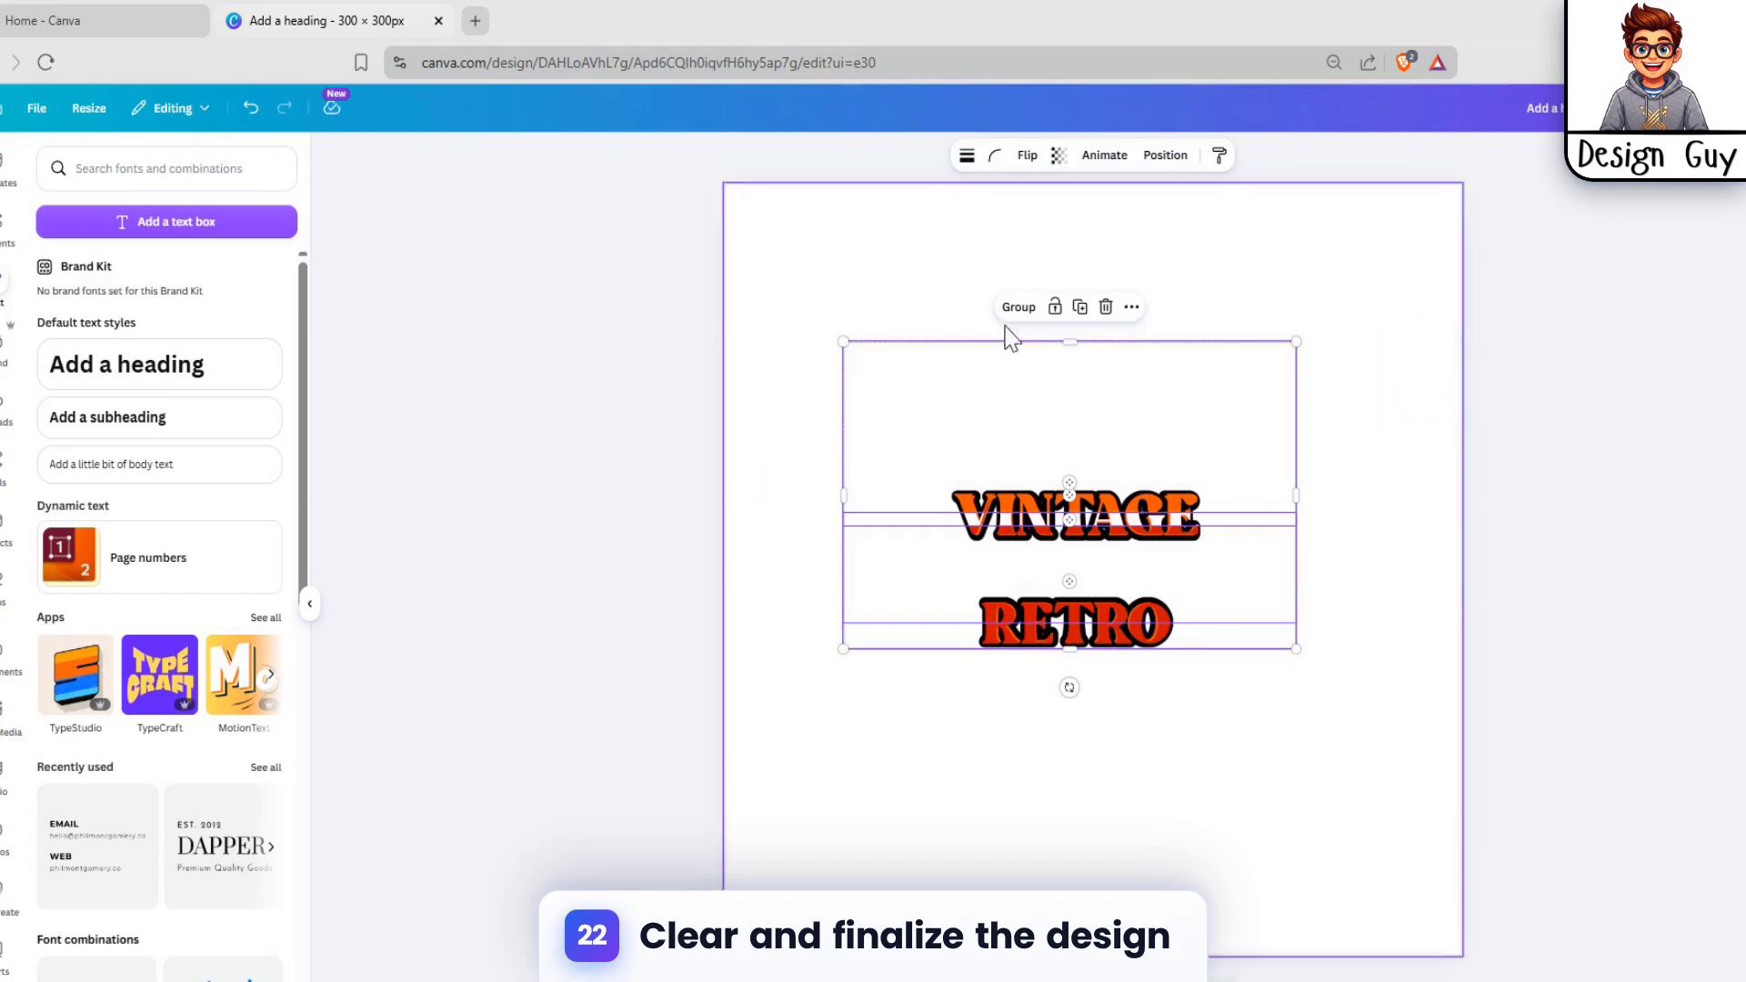
click(1103, 493)
click(1430, 437)
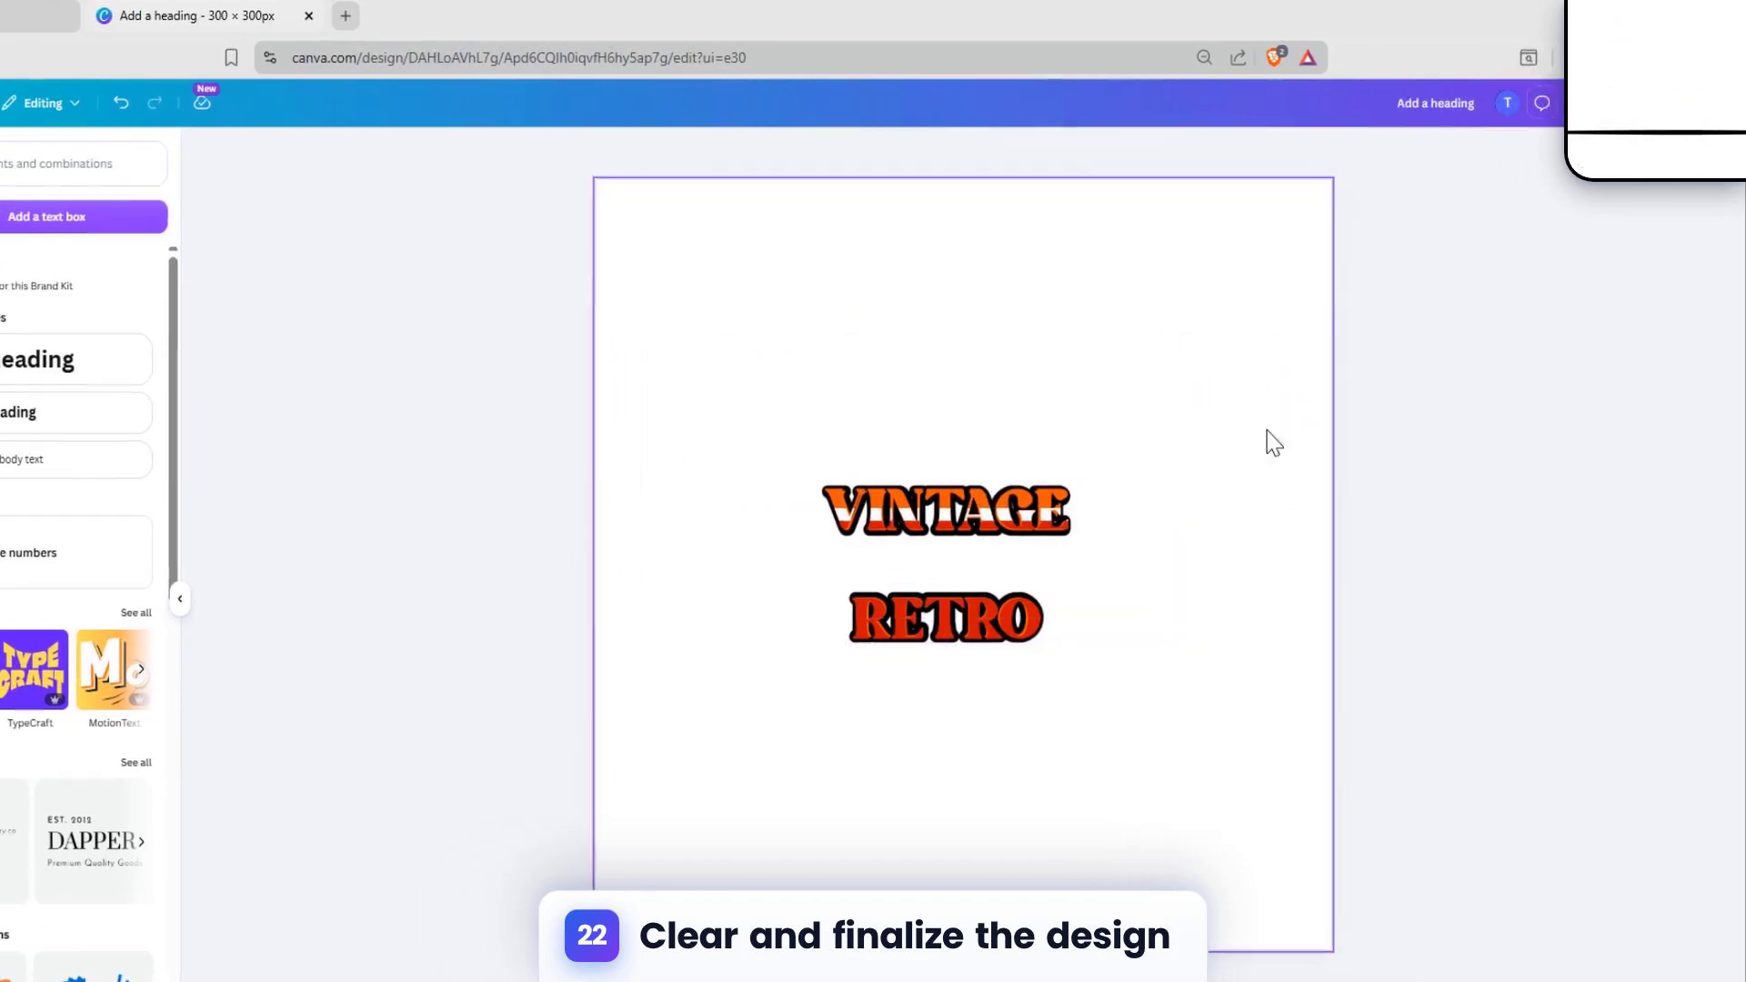
Step: Move the outlined VINTAGE RETRO group from page 2 onto the sunburst on page 1 and position it near the middle
click(1147, 517)
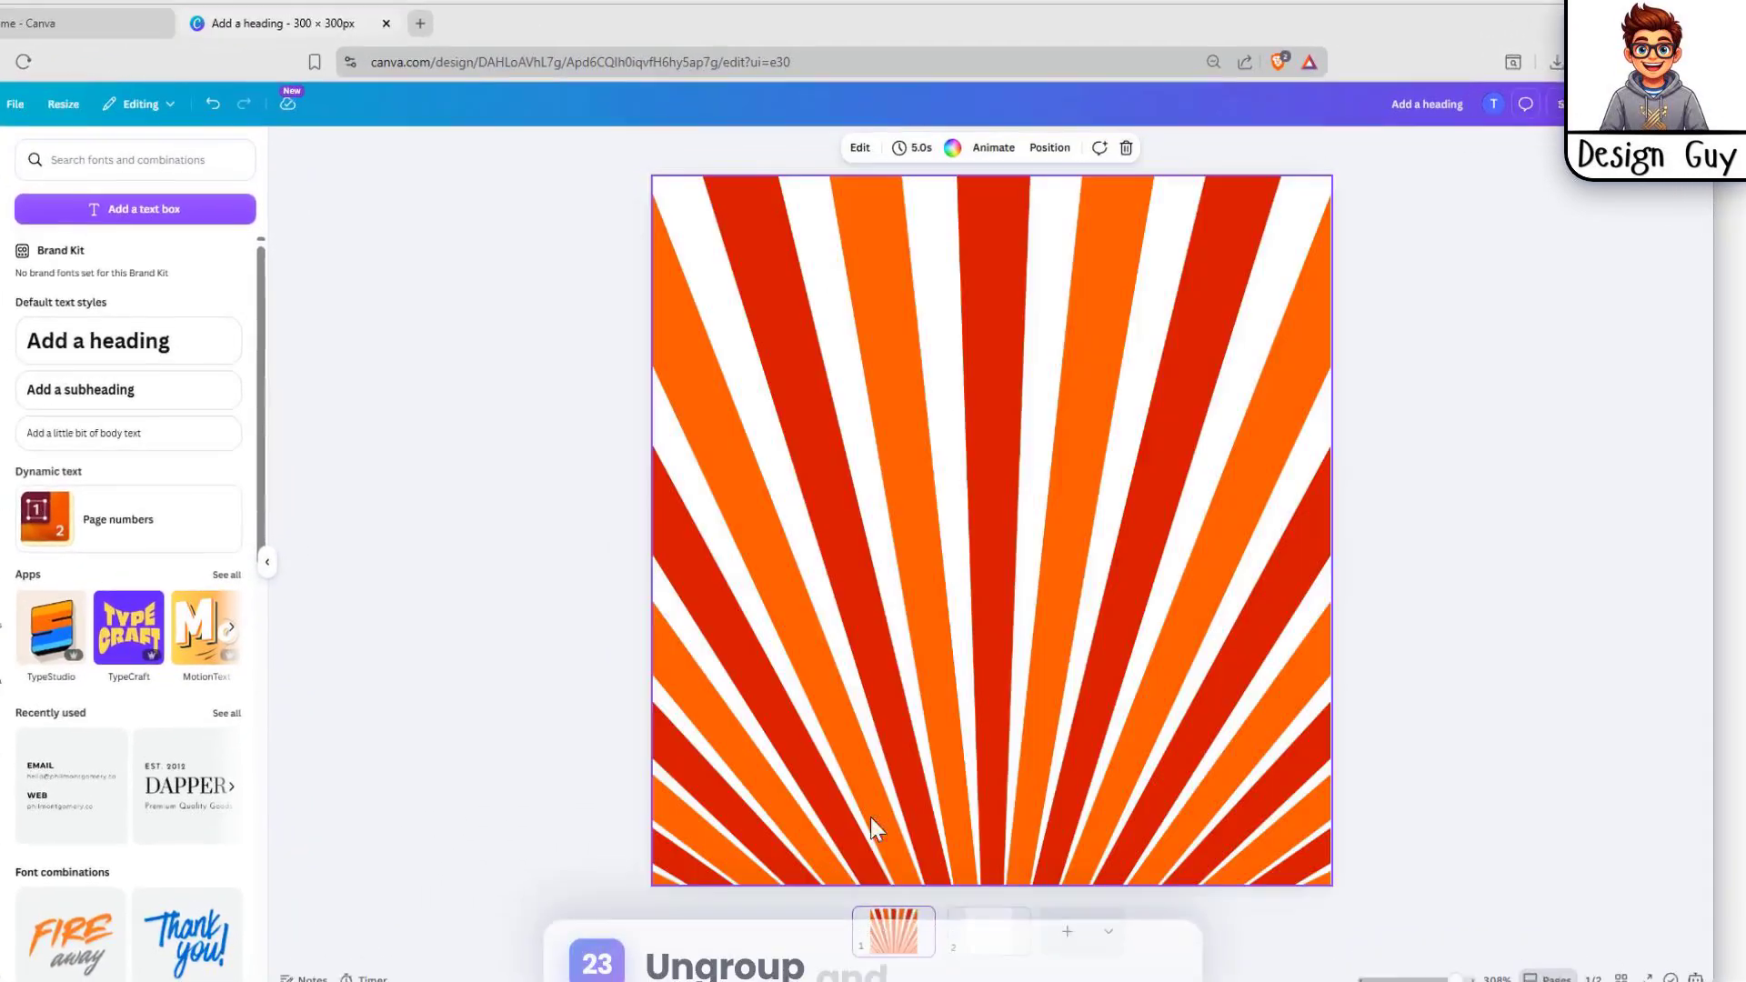
click(970, 489)
key(ctrl+v)
drag(1027, 540, 1014, 556)
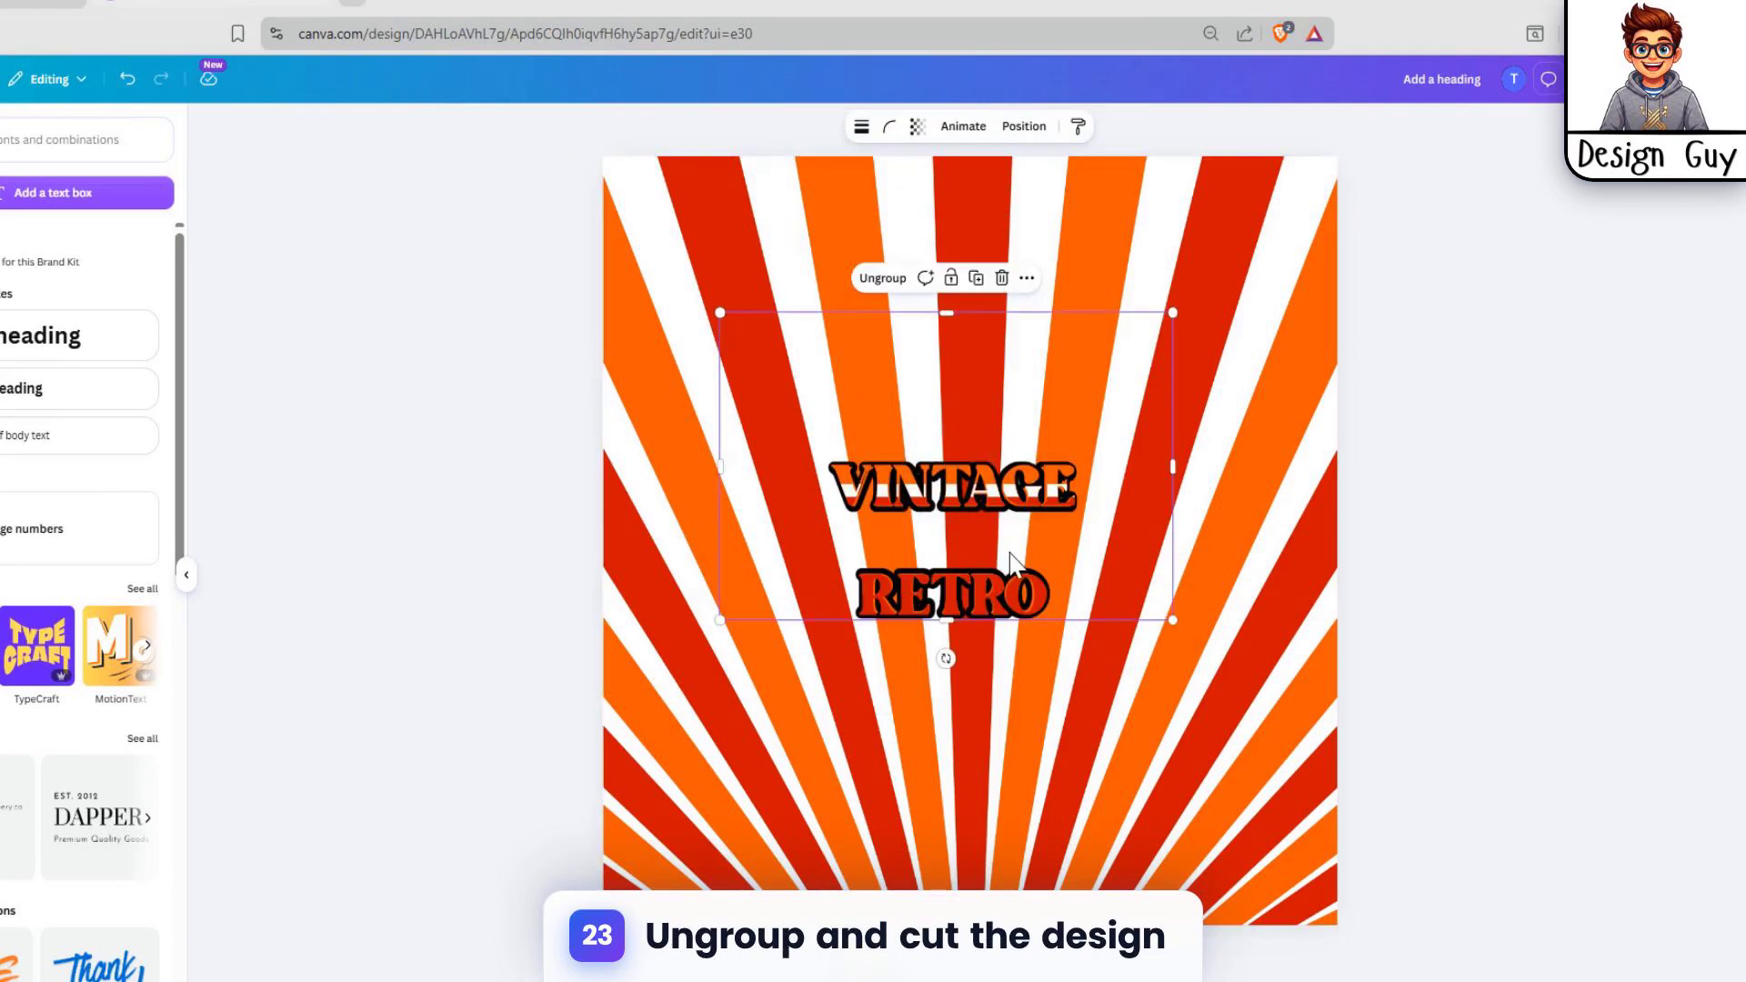
click(1333, 514)
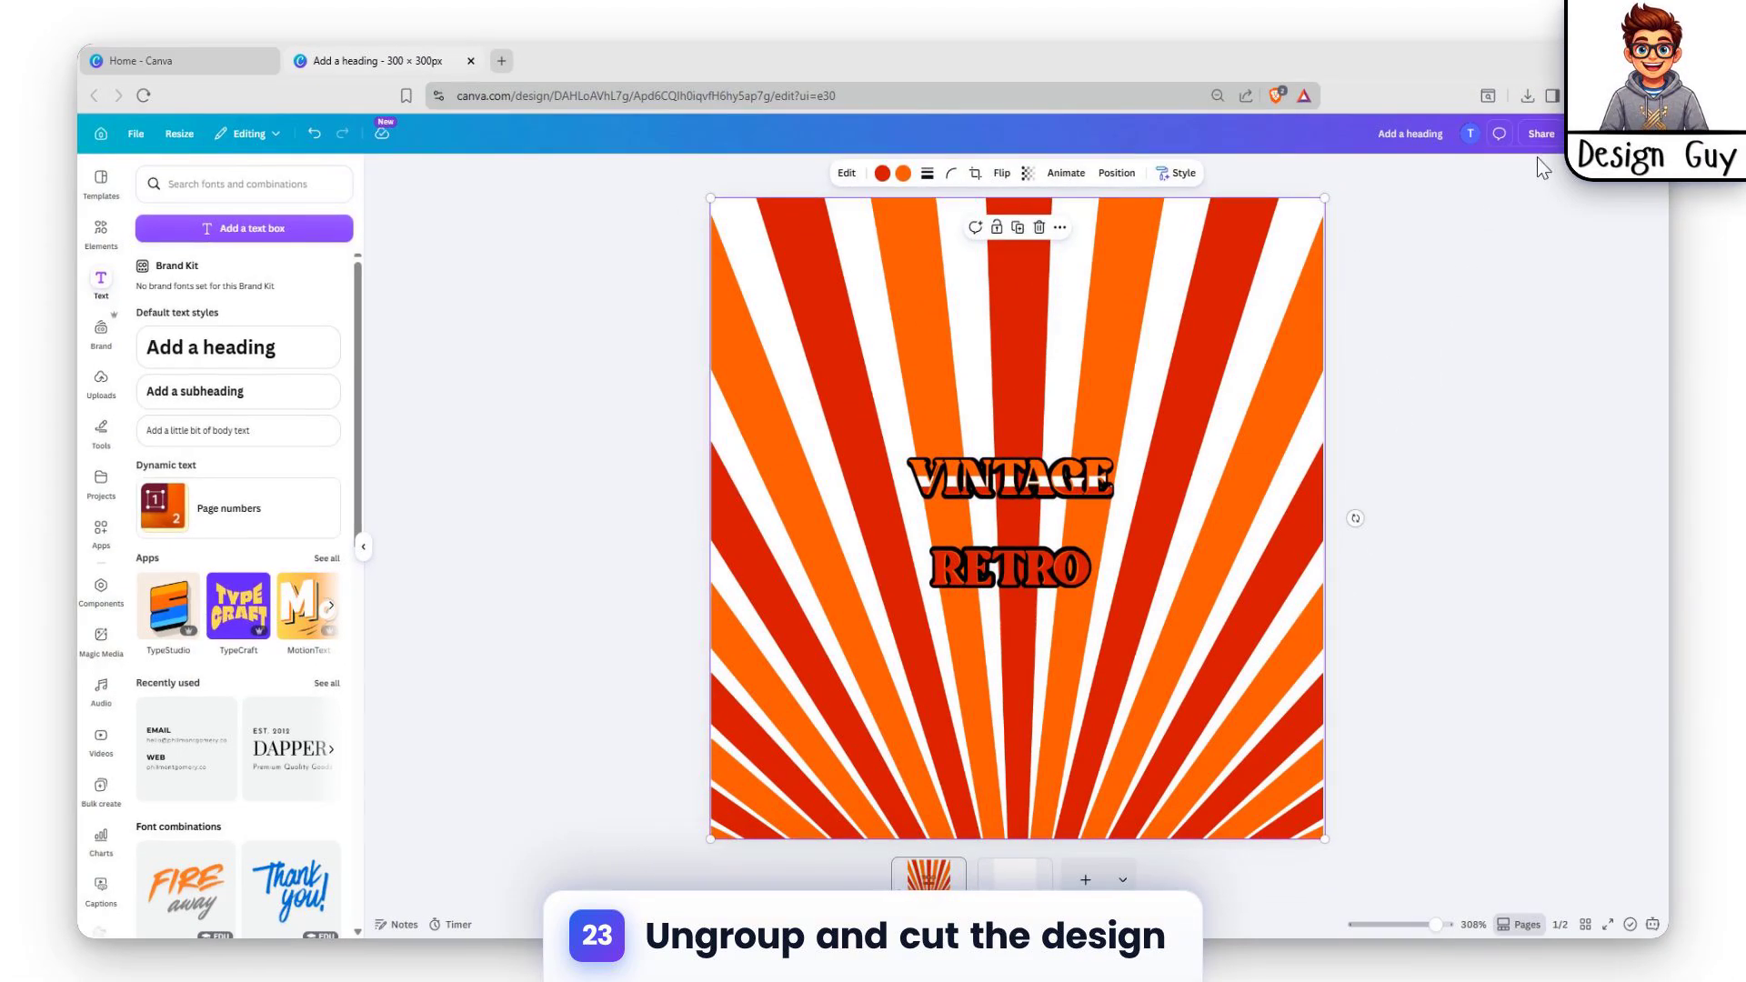
Step: Enlarge the VINTAGE RETRO group on the sunburst to about 278 × 181
click(849, 453)
drag(815, 332, 723, 277)
drag(1195, 590, 1282, 688)
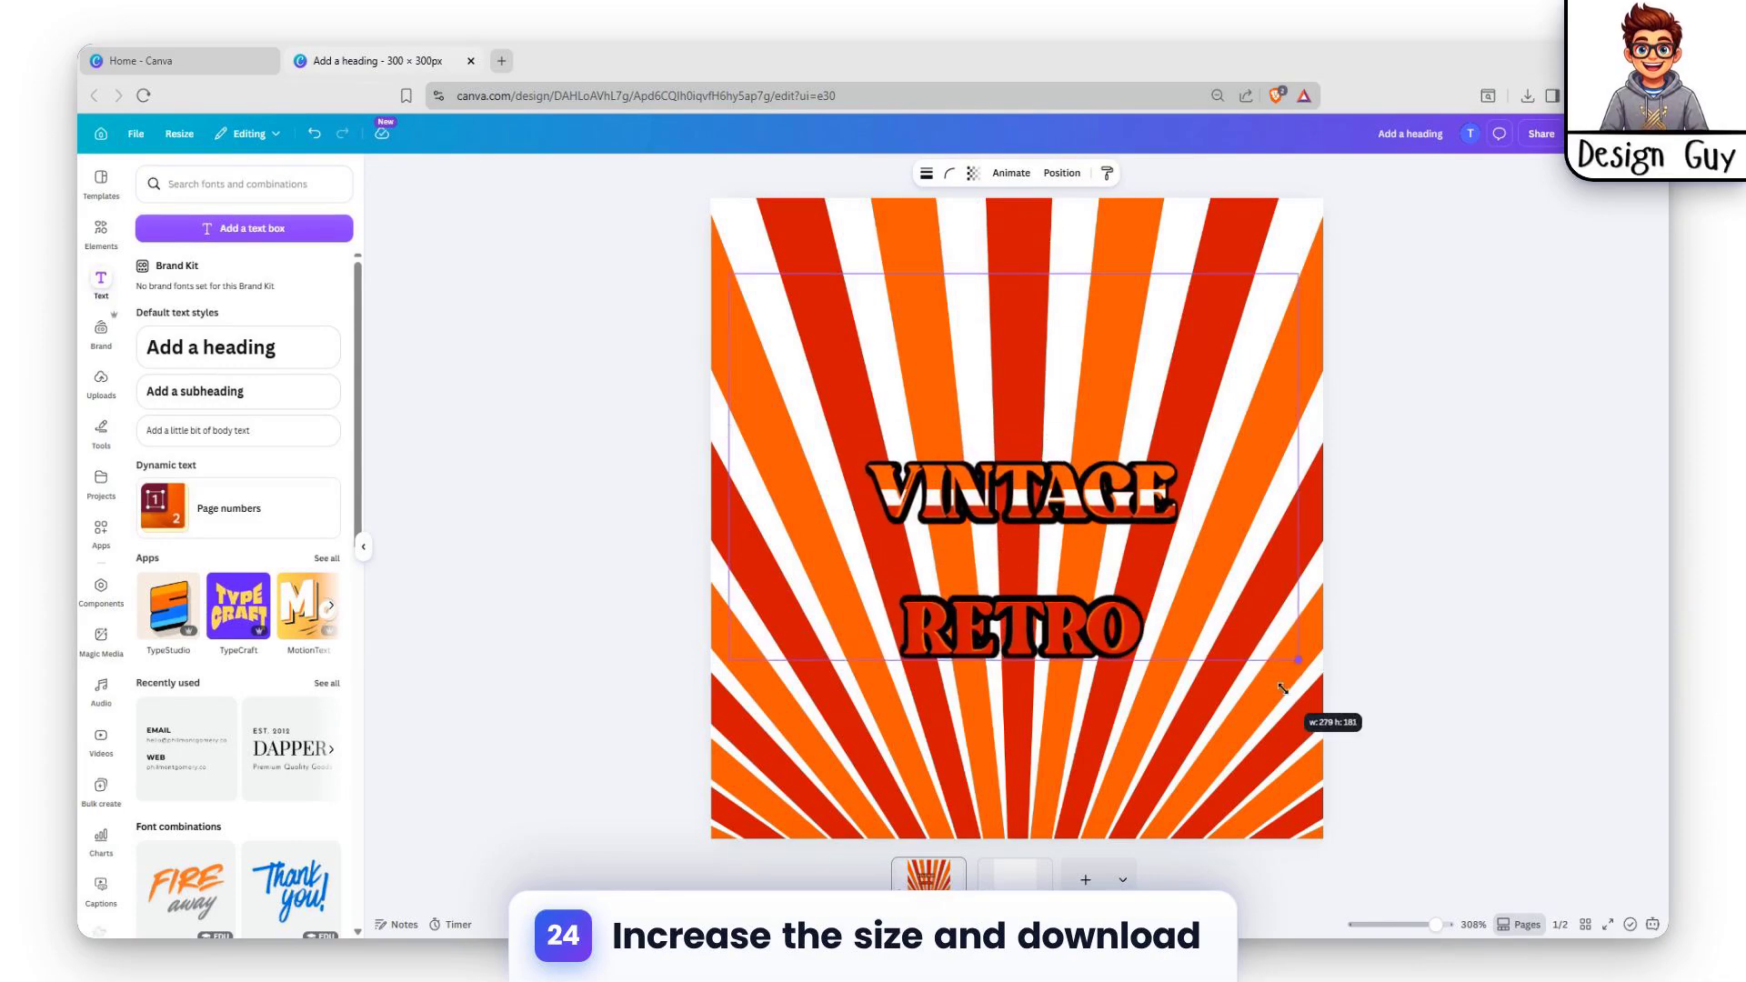
click(1436, 459)
Step: Download only page 1 as a PNG at size 3.125 (938 × 938 px)
click(1541, 134)
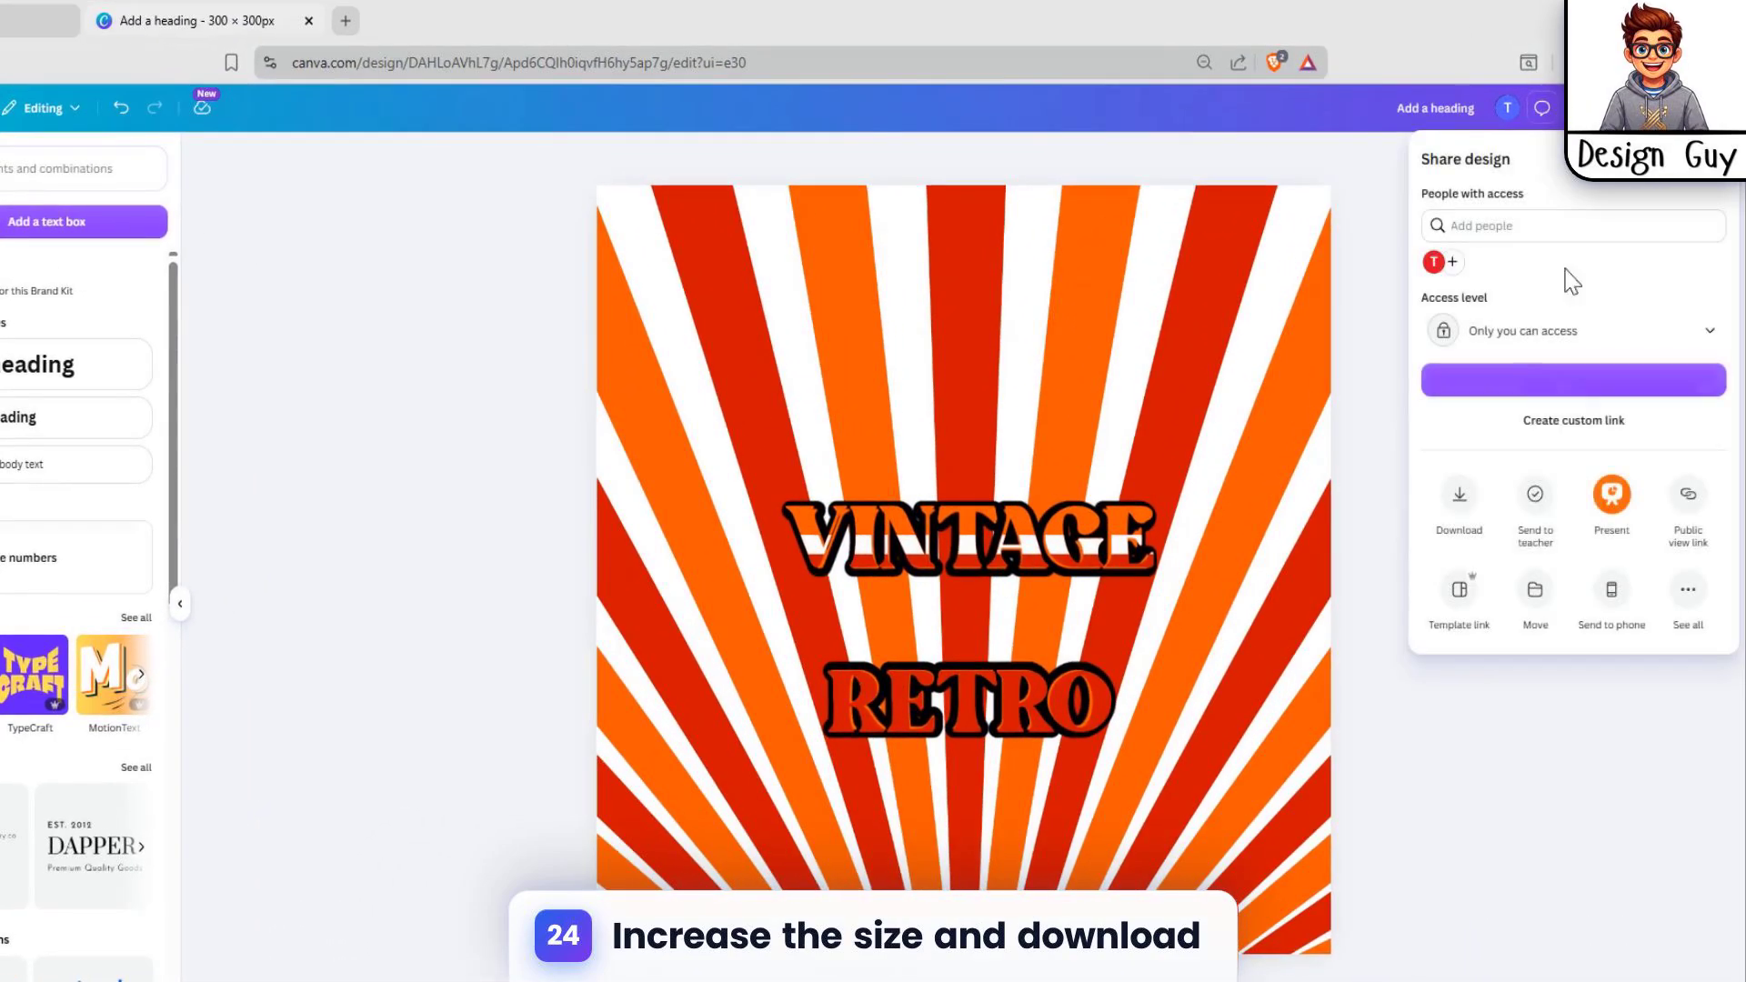
click(1481, 515)
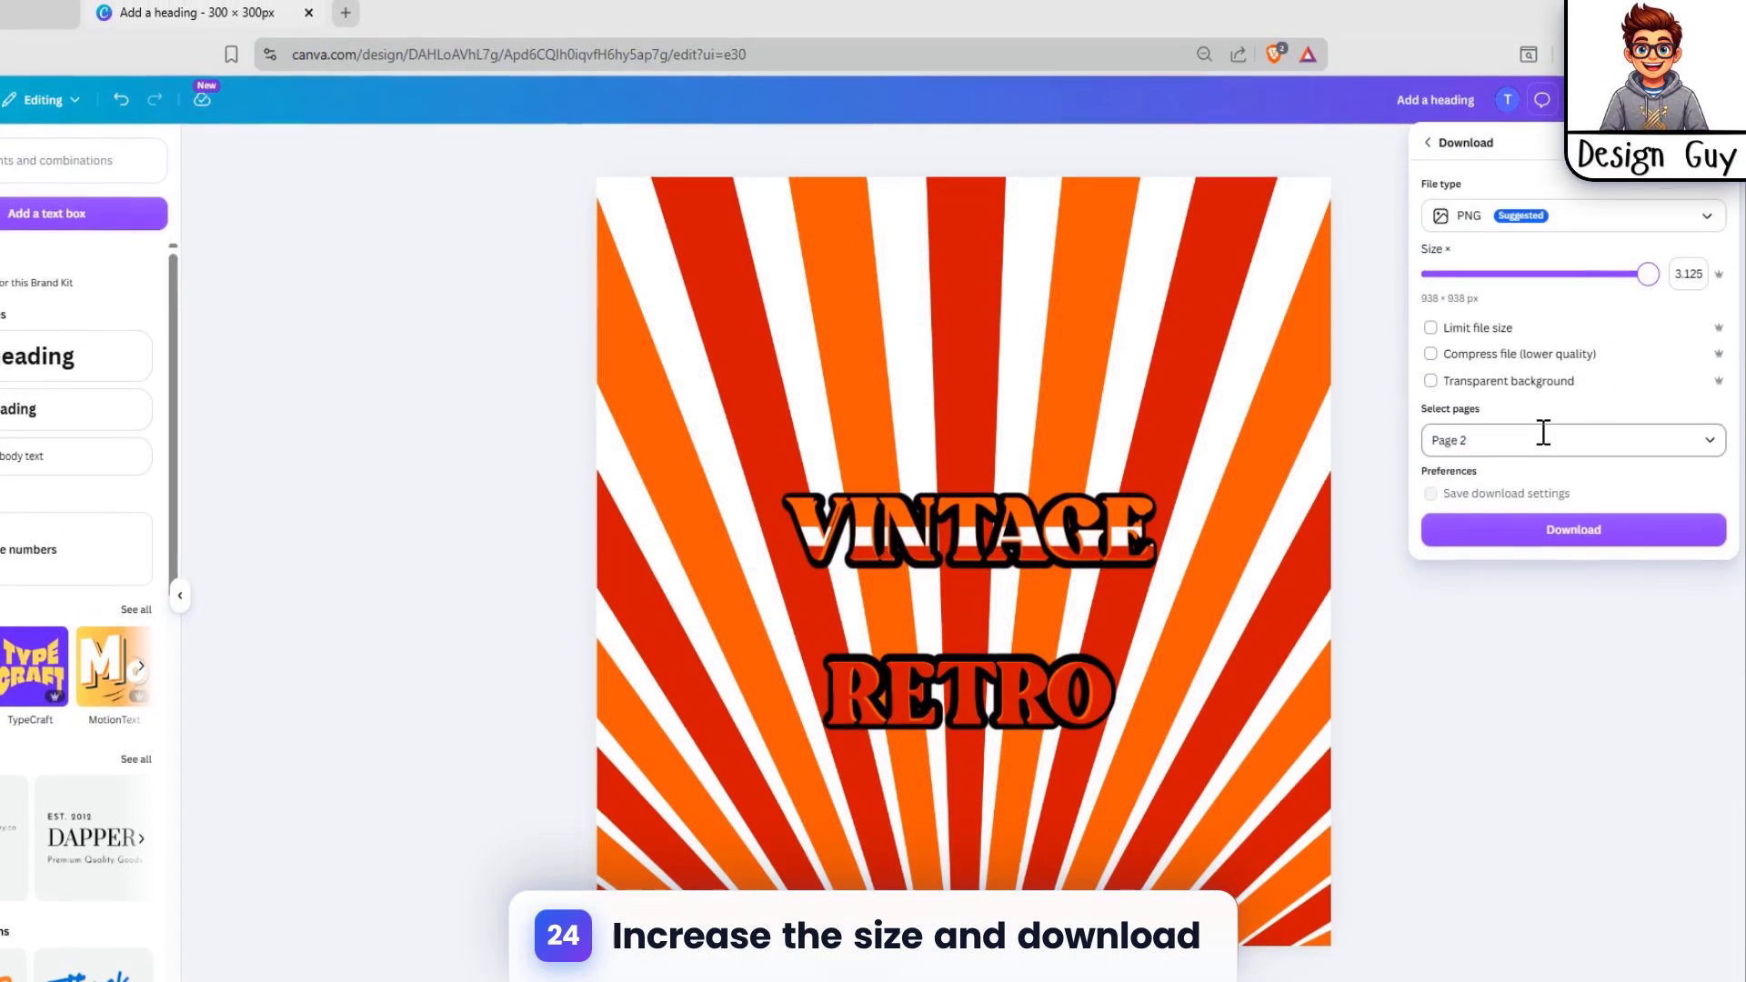
click(1540, 430)
click(1444, 605)
click(1443, 648)
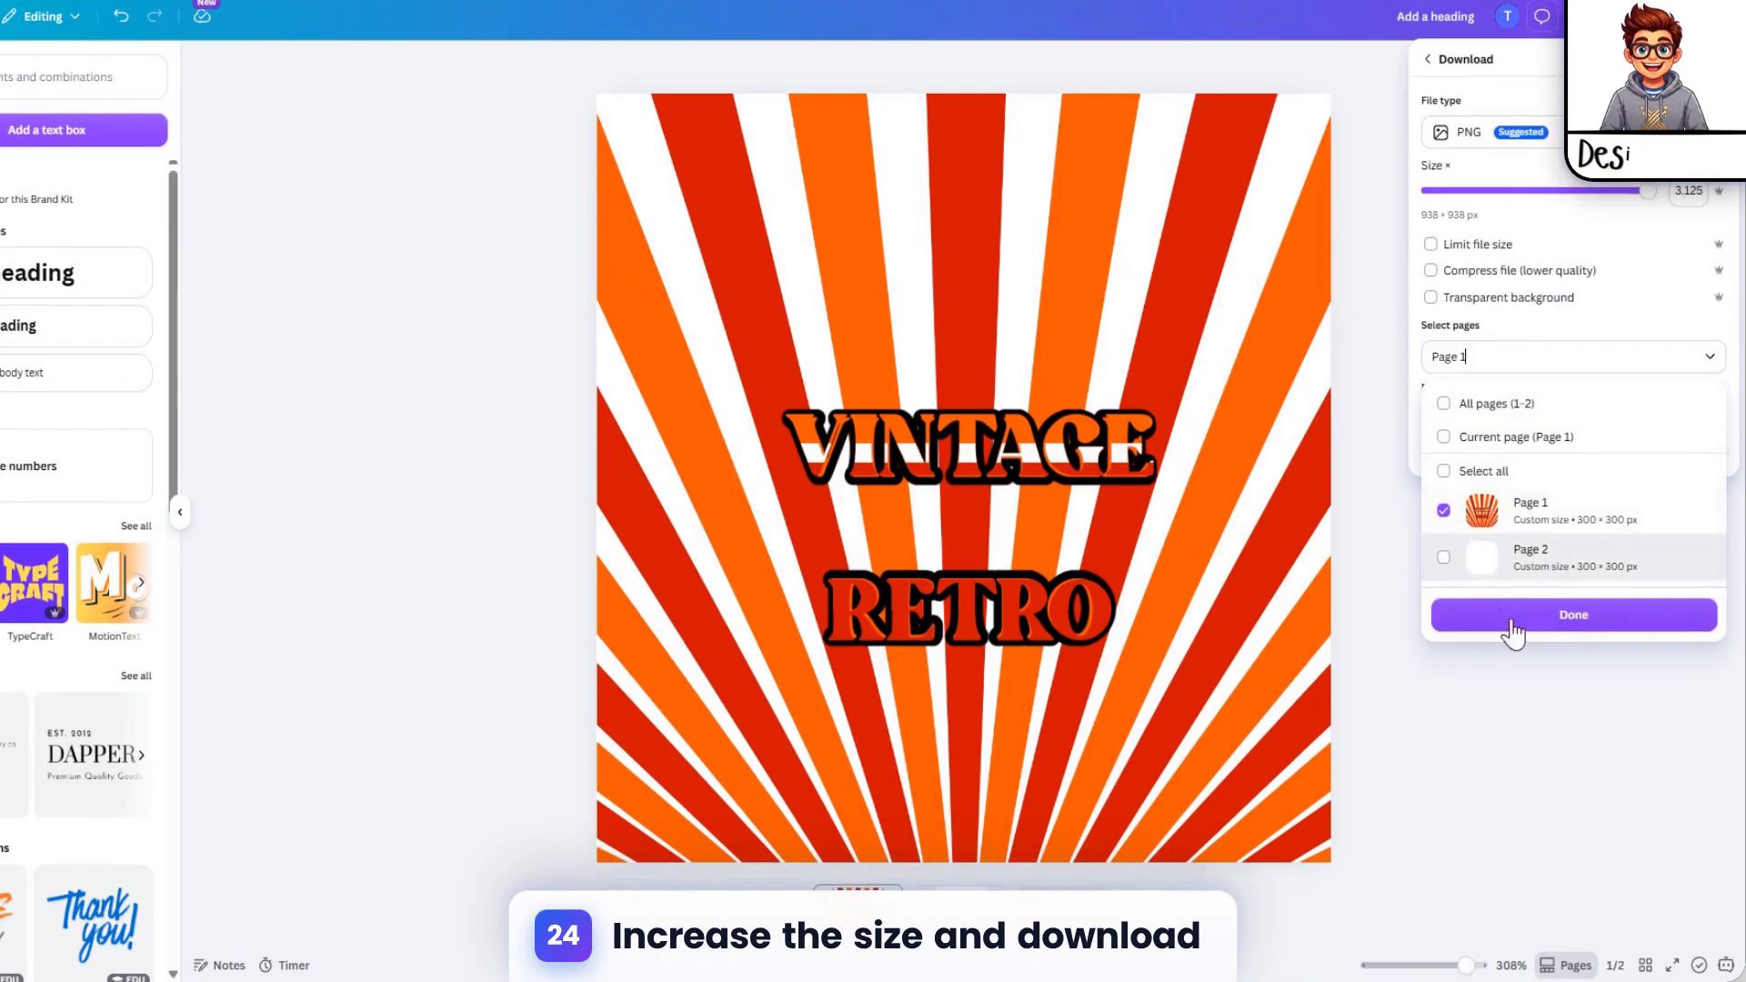
click(1537, 620)
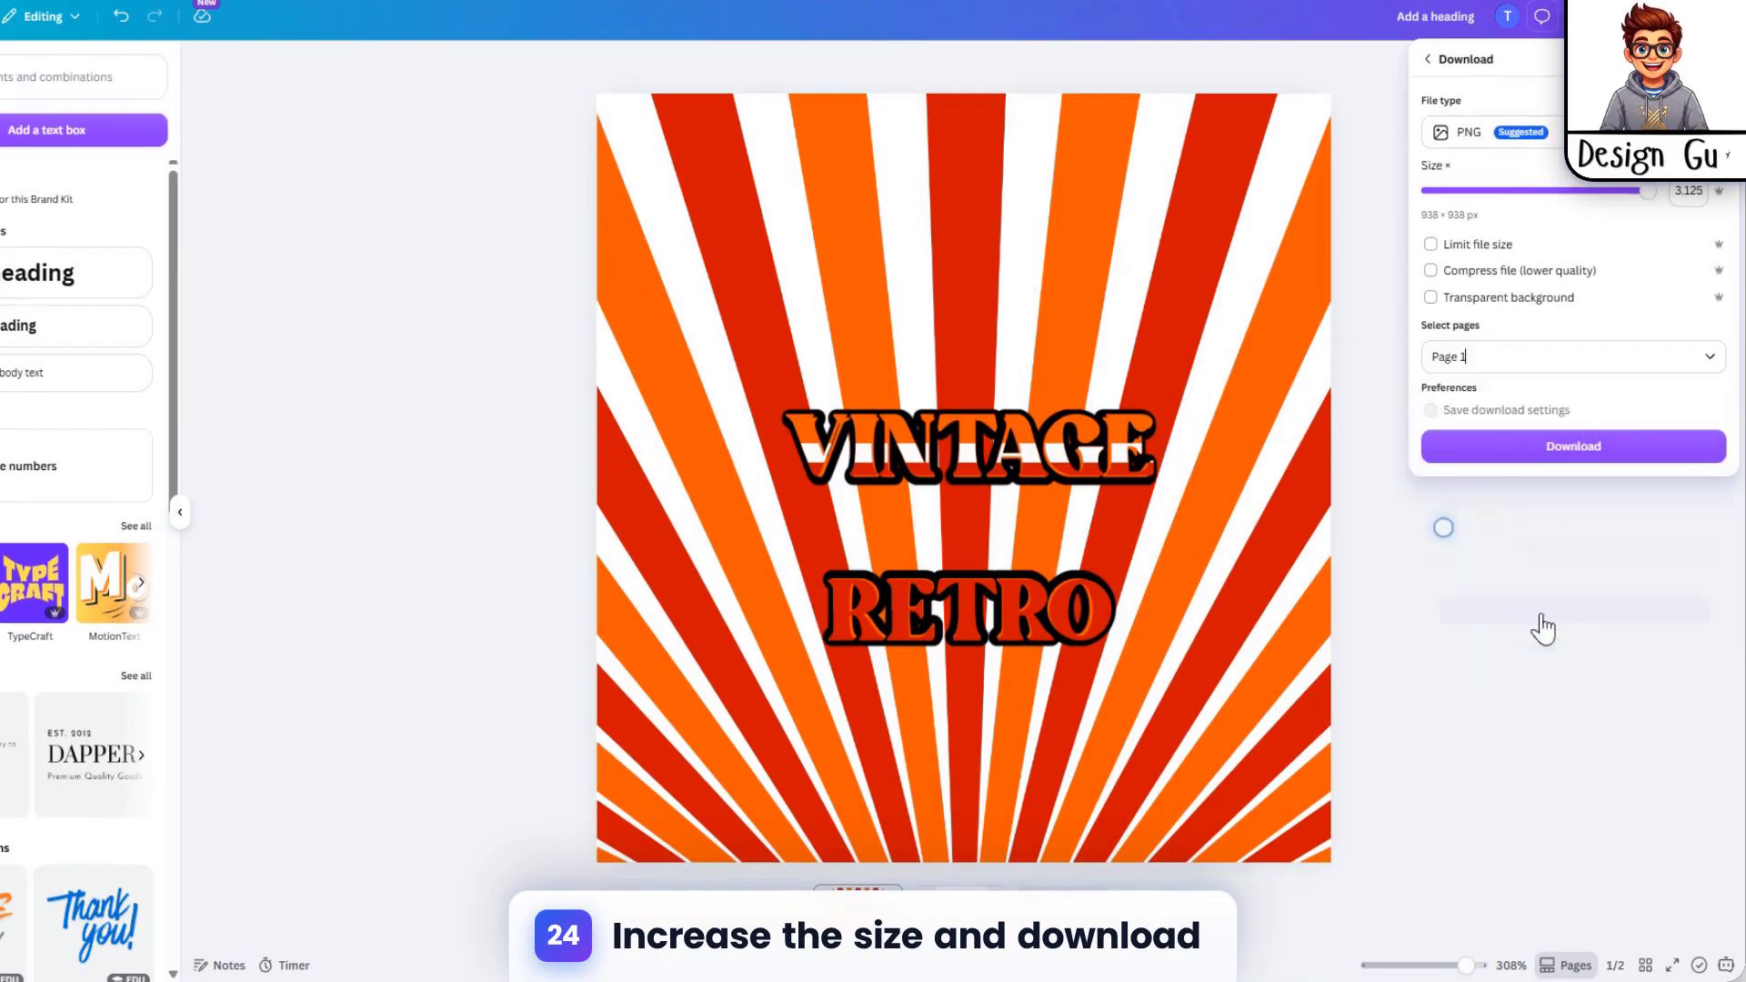
click(1660, 455)
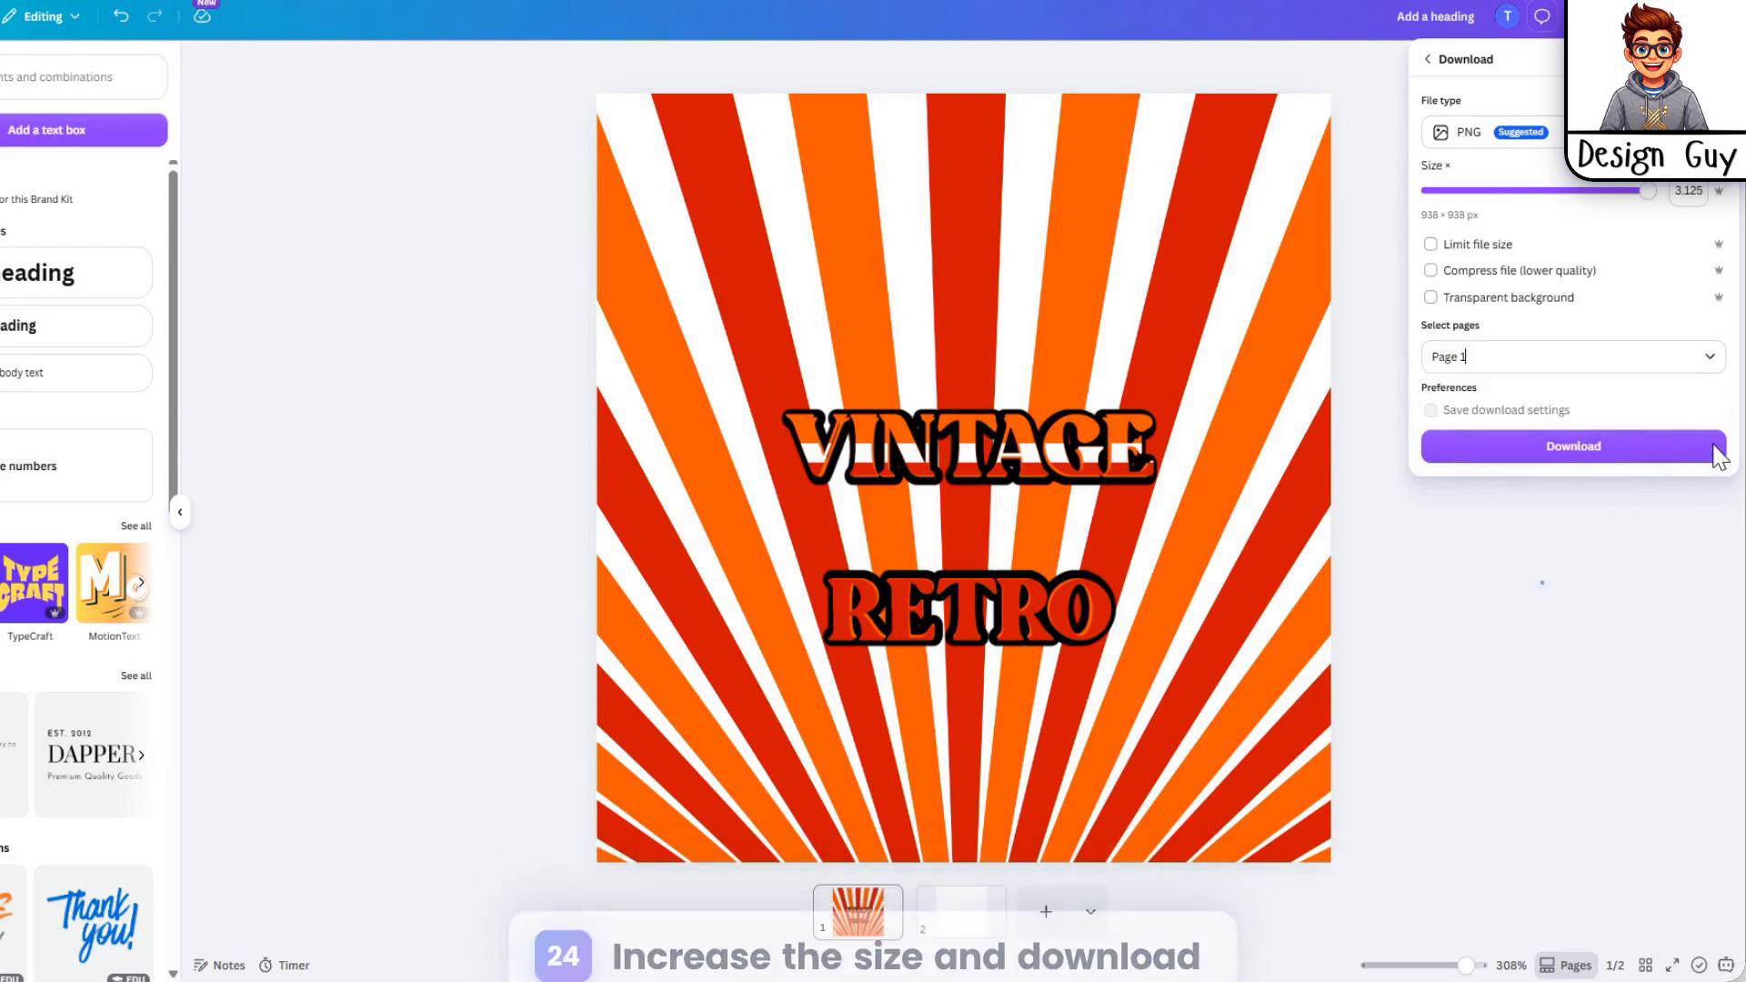